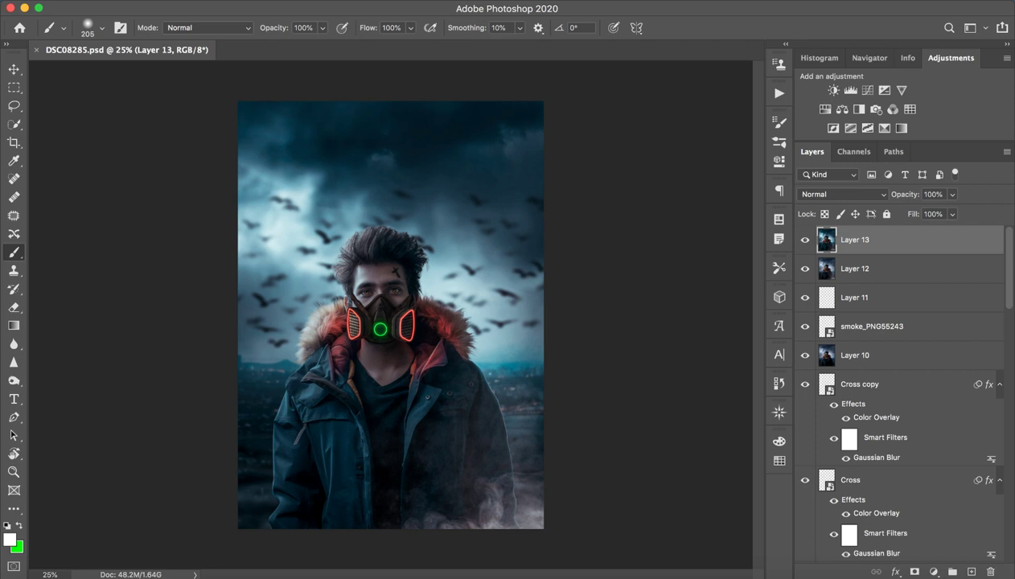
Step: Hide Layer 13, Layer 12, the smoke, the red glow, the gas mask and the sky-darkening layer
click(805, 240)
click(805, 269)
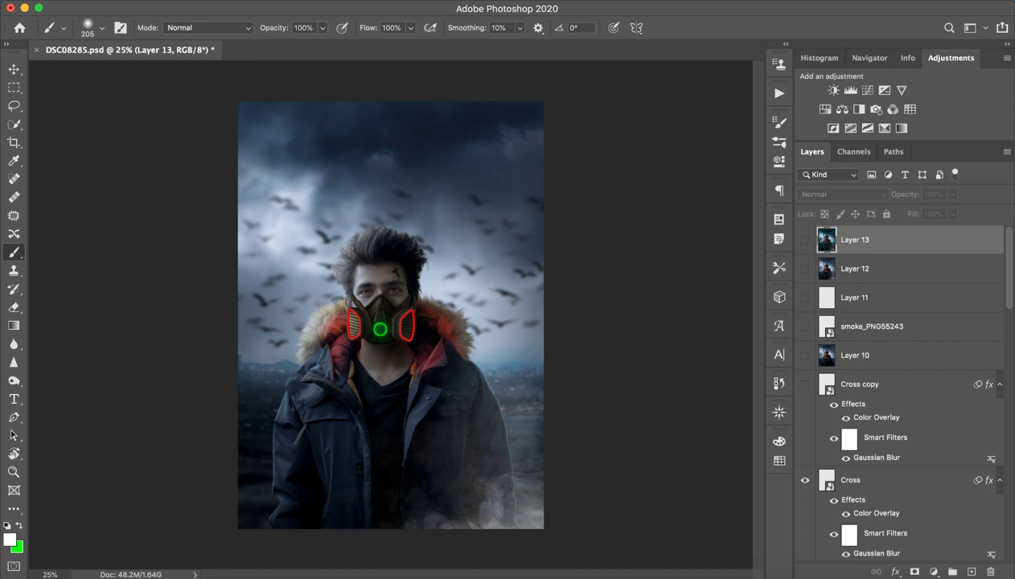
click(805, 326)
scroll(805, 326, down, 2)
scroll(805, 326, down, 6)
scroll(892, 386, up, 2)
scroll(893, 386, up, 1)
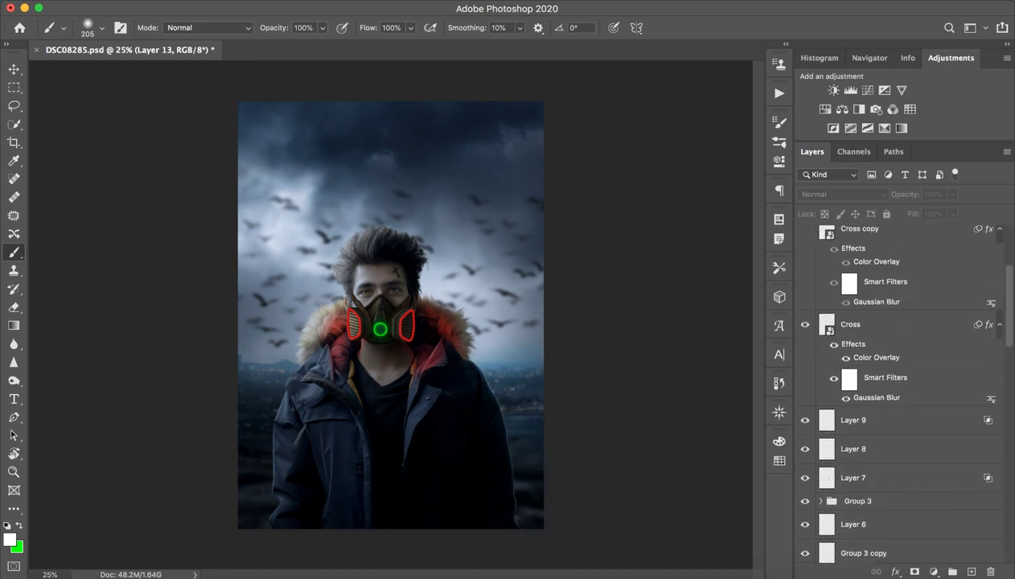
scroll(892, 386, up, 1)
scroll(893, 386, up, 1)
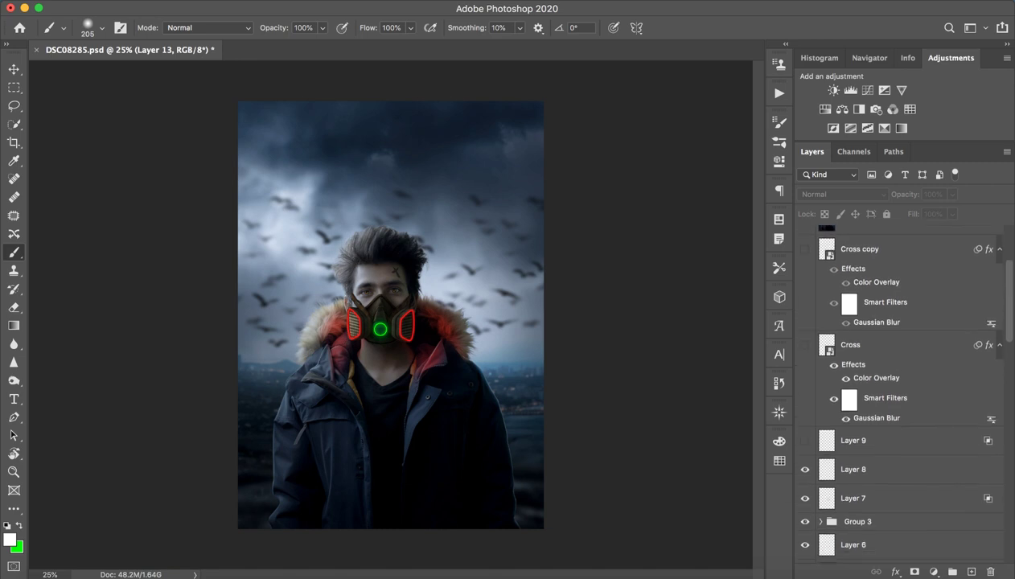
click(801, 539)
scroll(794, 537, down, 8)
scroll(794, 537, down, 2)
drag(805, 343, 805, 517)
click(805, 545)
Step: Hide the man with his retouching layers, then the birds and overlay layers
scroll(892, 402, down, 5)
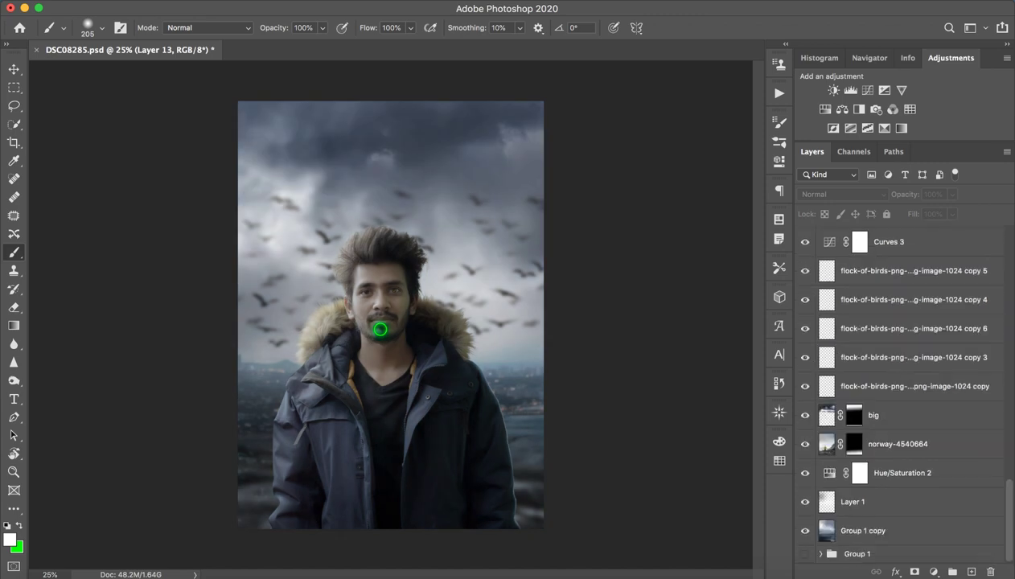
scroll(893, 386, up, 2)
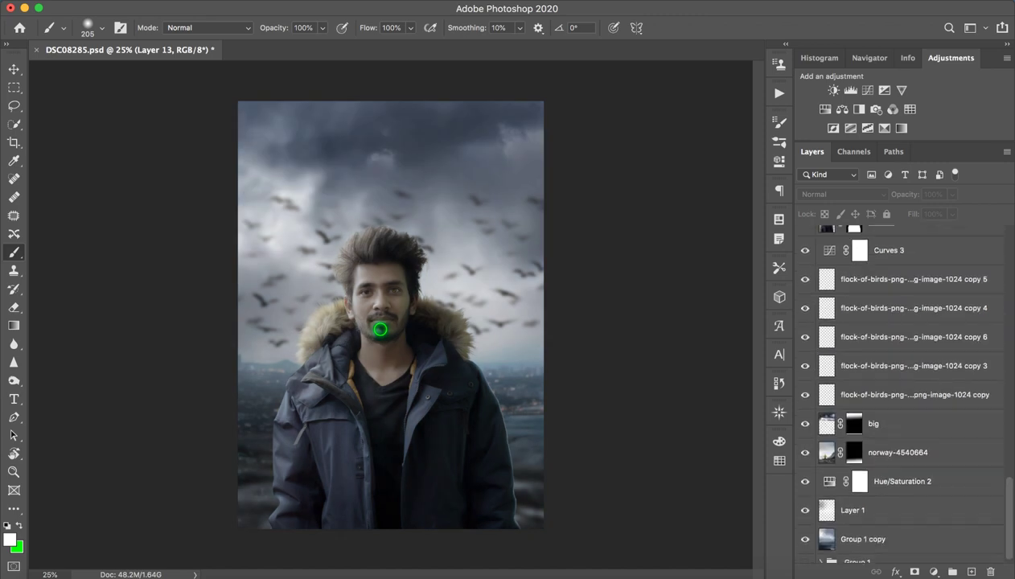
scroll(892, 386, up, 5)
scroll(893, 386, up, 3)
scroll(893, 386, up, 3)
scroll(893, 386, down, 3)
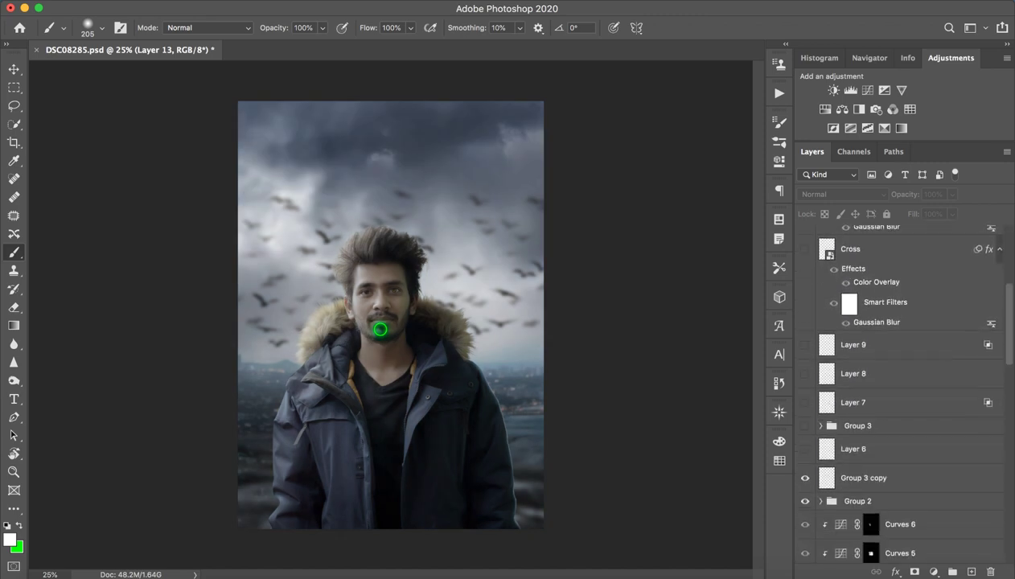
scroll(893, 386, down, 4)
drag(805, 357, 805, 381)
scroll(892, 386, down, 5)
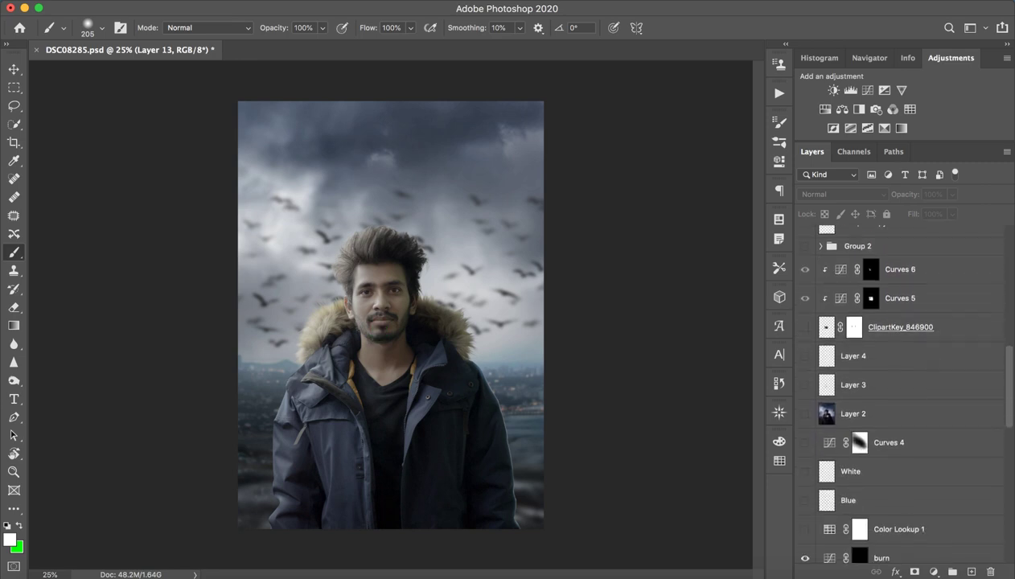
scroll(893, 386, down, 1)
scroll(892, 386, down, 5)
scroll(892, 386, down, 1)
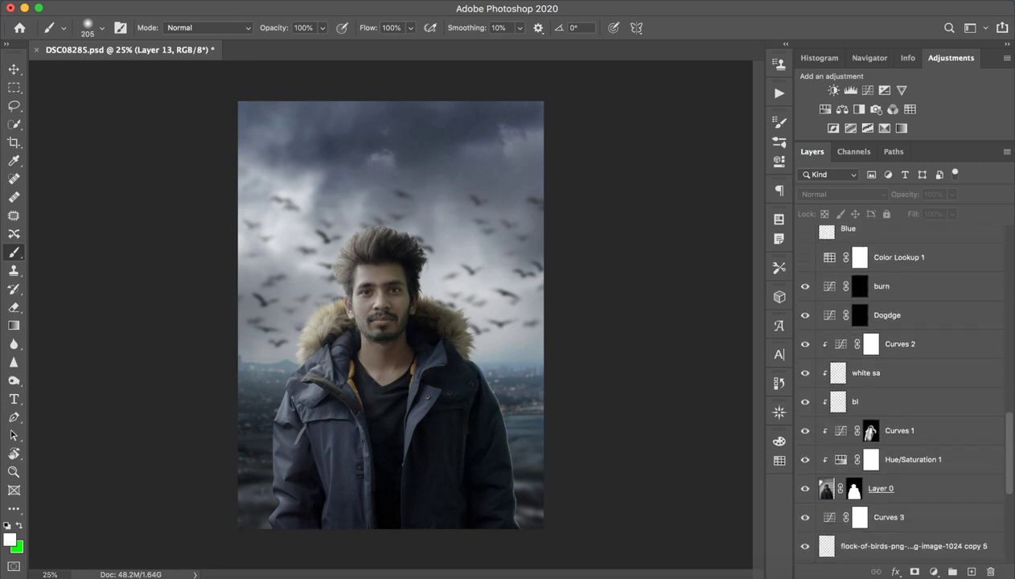
drag(805, 286, 805, 517)
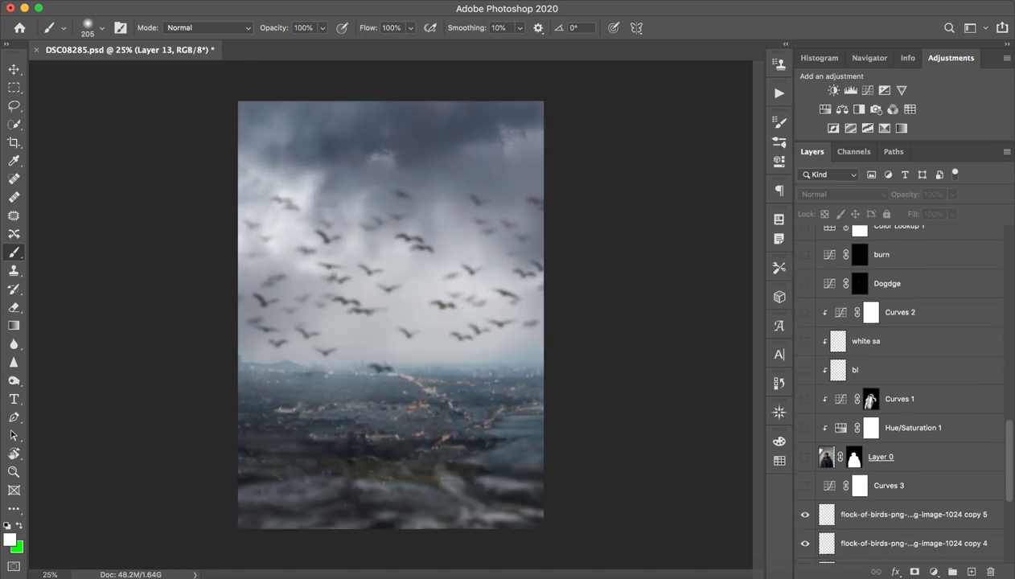
scroll(893, 386, down, 5)
drag(805, 271, 805, 501)
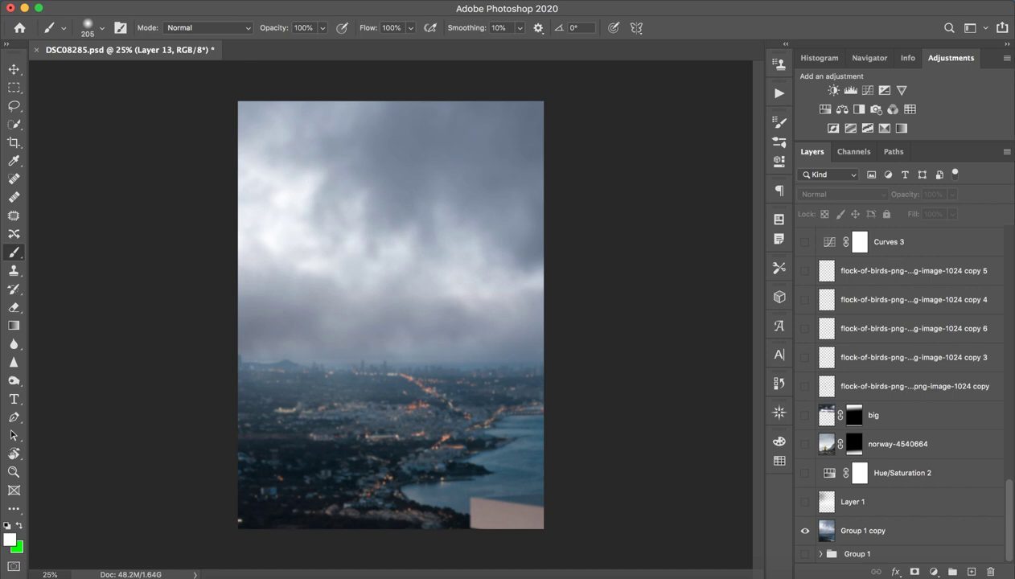
Step: Toggle Group 1 copy off and on to check the background, then select it
click(805, 530)
click(805, 531)
click(863, 531)
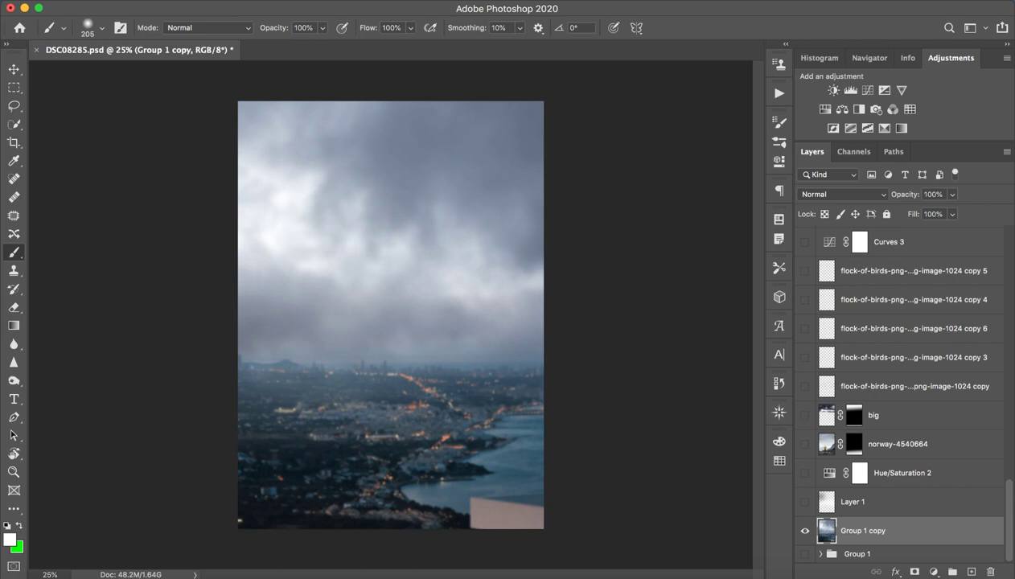
Step: Quick Export Group 1 copy as PNG into a new folder named 'COncept 3.0'
right_click(884, 531)
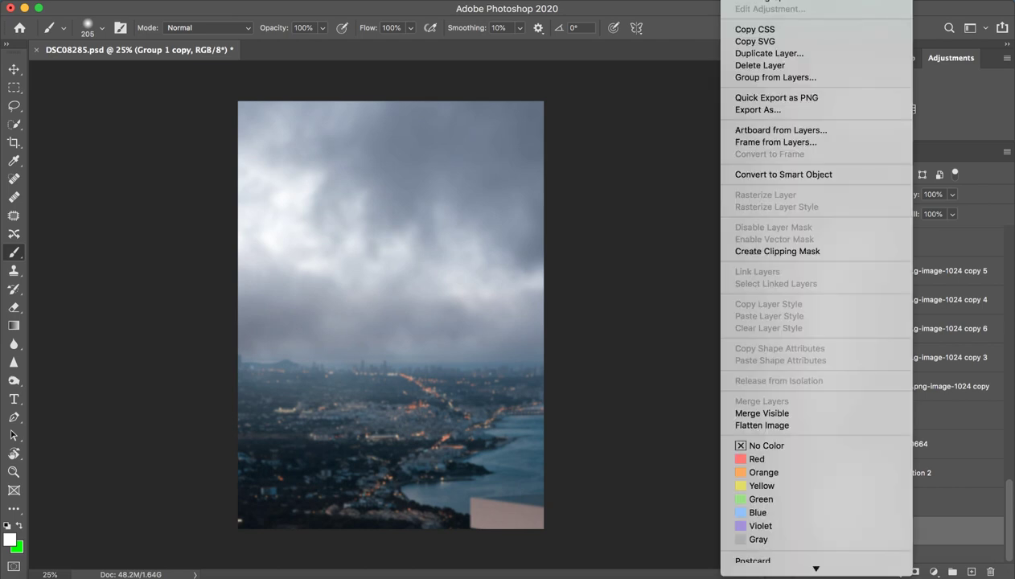
key(Escape)
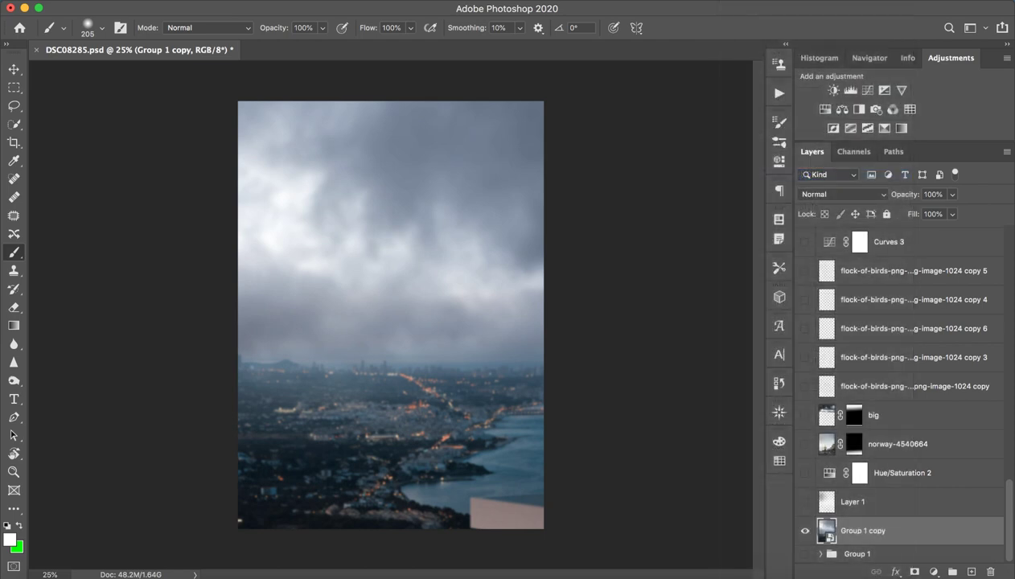
right_click(883, 523)
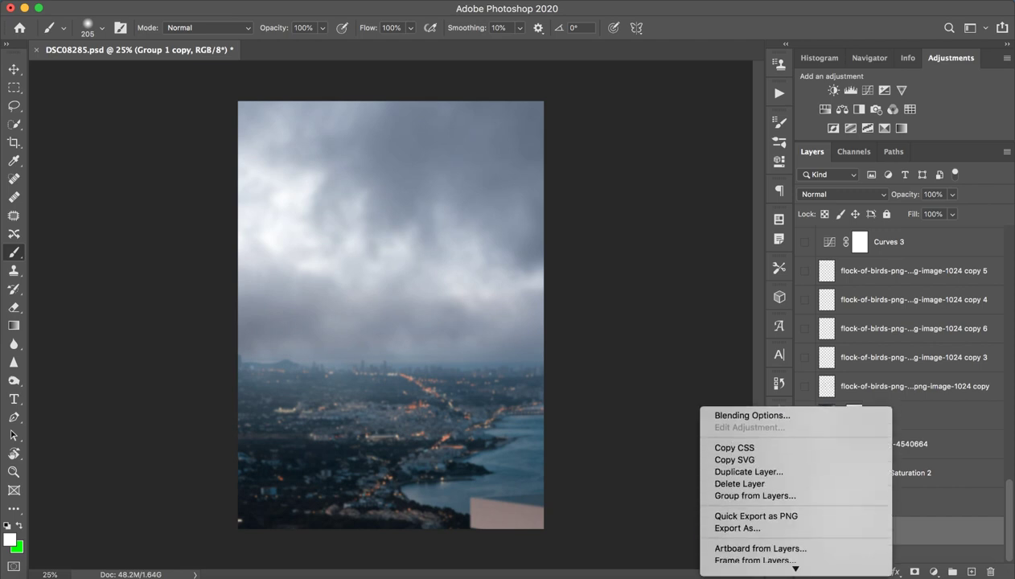
click(756, 432)
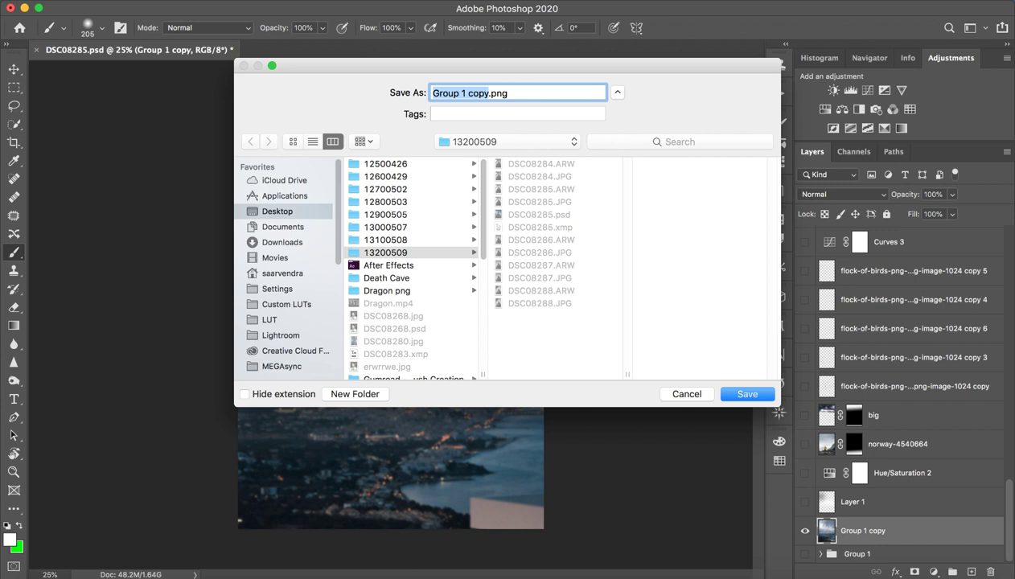
click(354, 393)
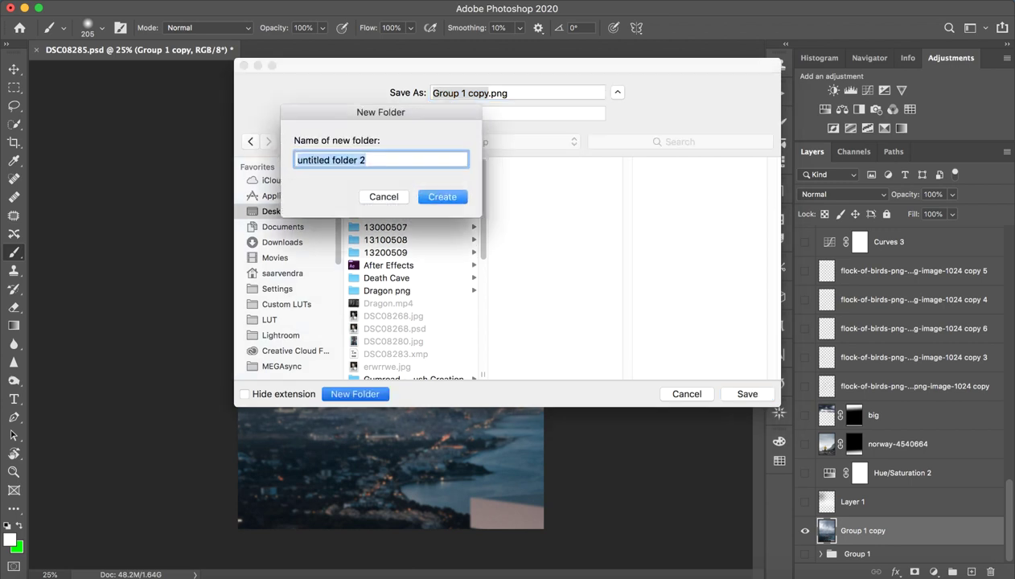
text(COnce)
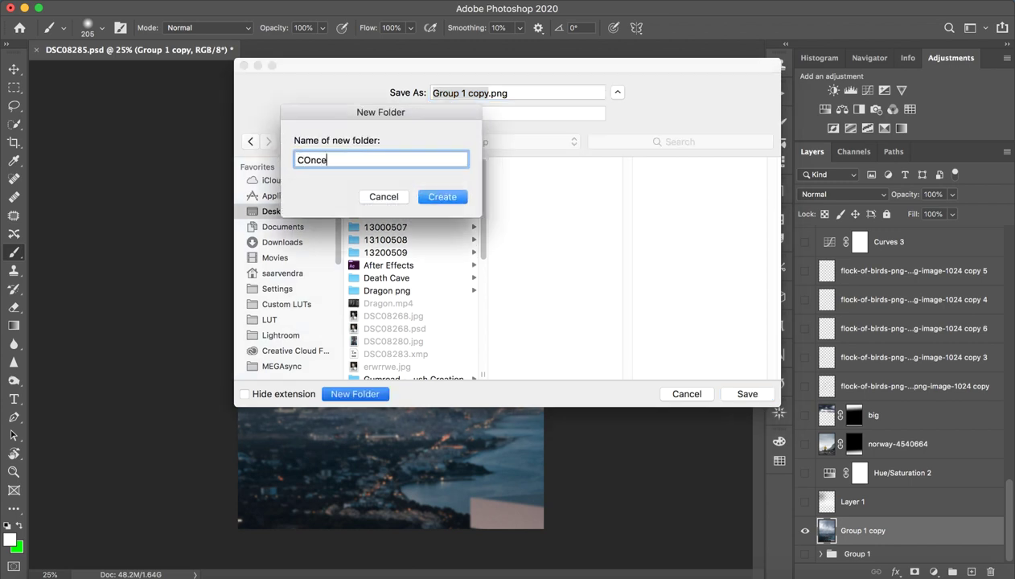
text(pt 3.0)
key(Return)
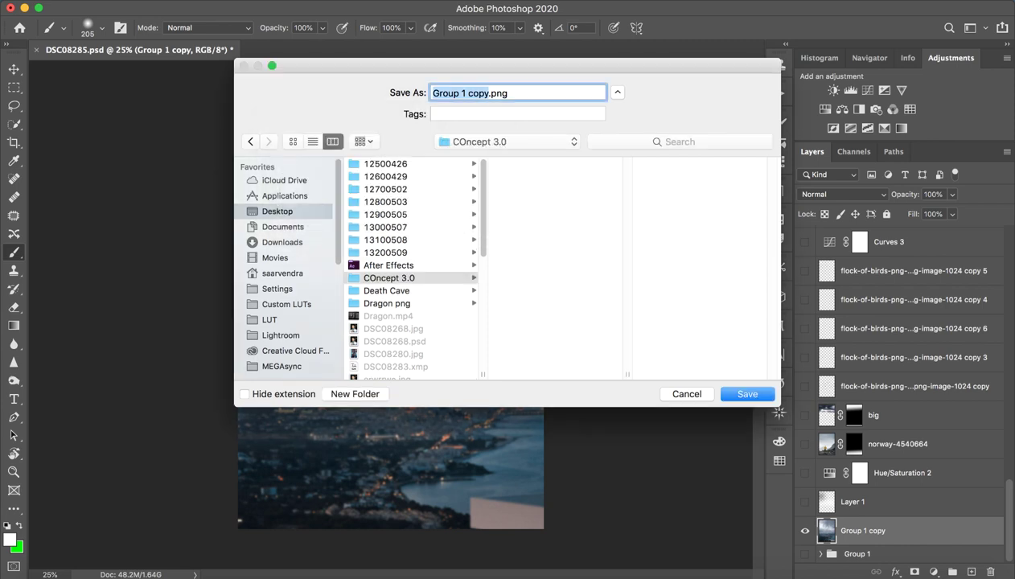
text(cg)
key(Return)
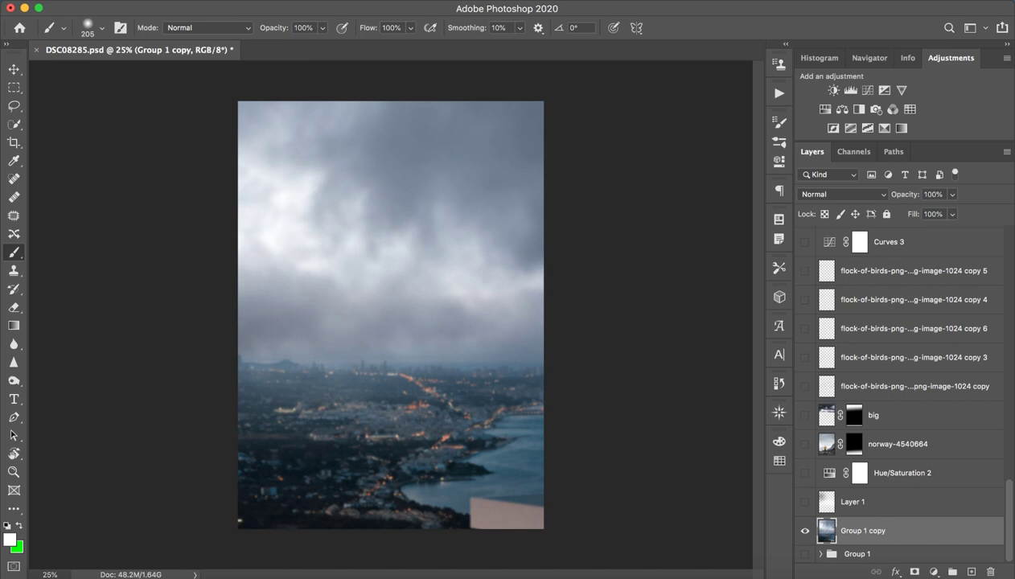
Step: Show Layer 1's hazy sky and set its blend mode to Overlay
click(804, 502)
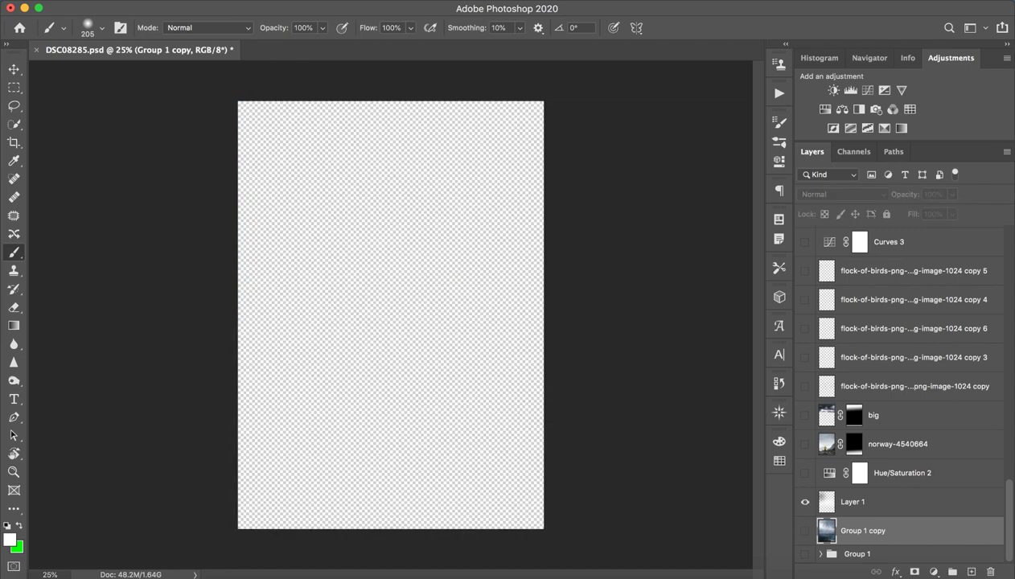
click(804, 502)
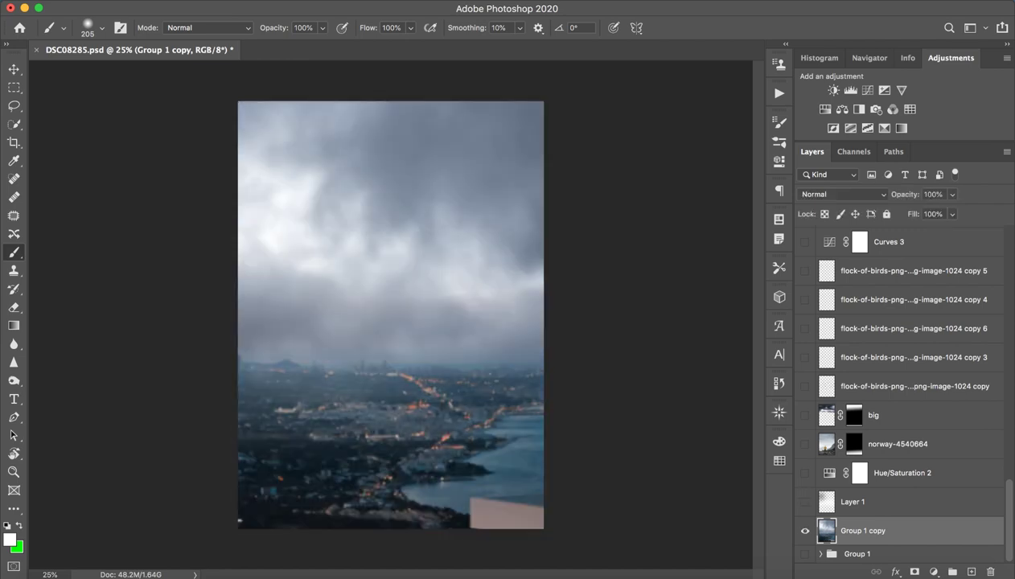
click(804, 502)
click(804, 502)
click(804, 501)
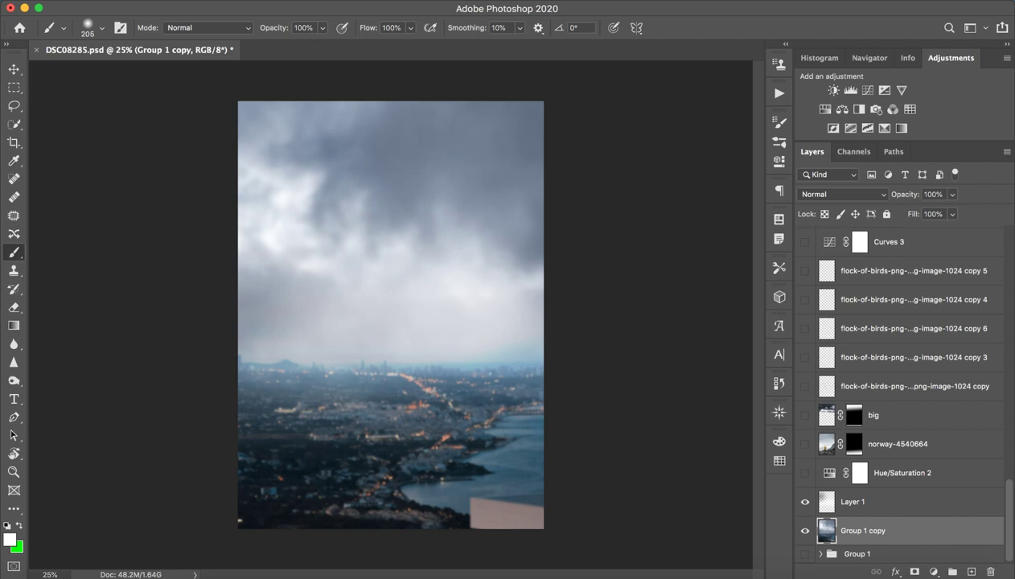
click(852, 502)
click(843, 194)
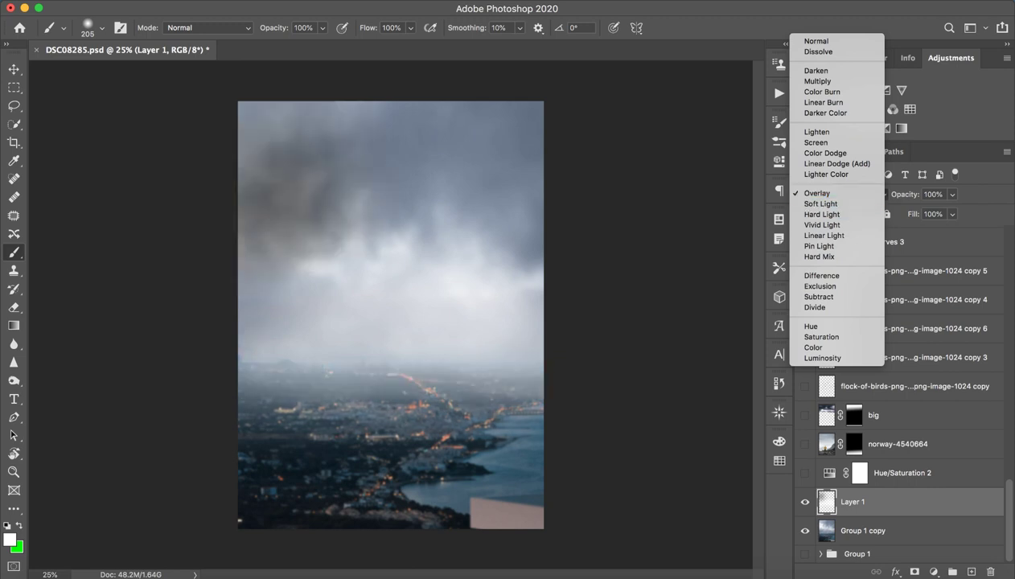
click(818, 193)
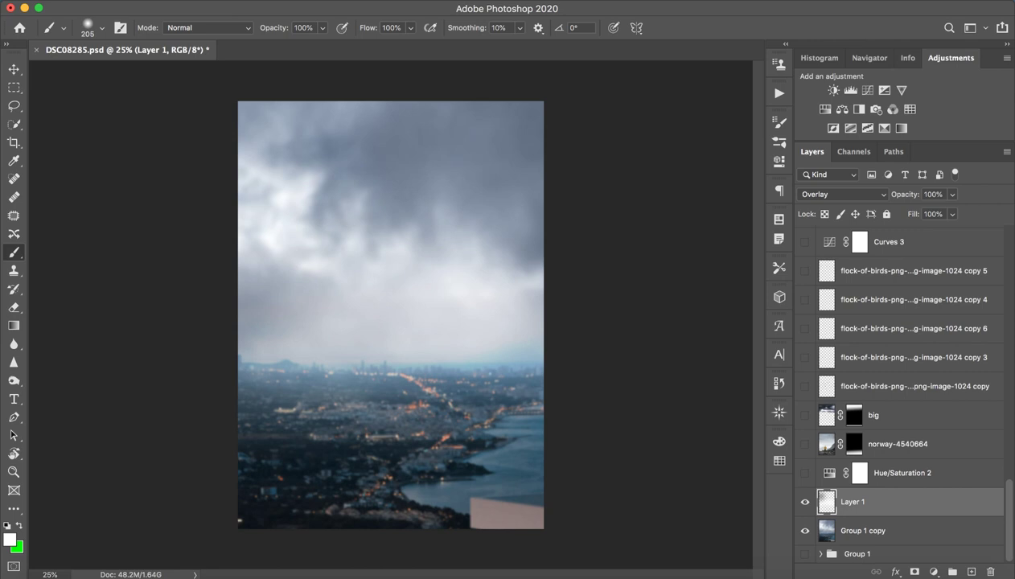
Step: Show Hue/Saturation 2 and the norway-4540664 layer, comparing the norway mask off and on
click(859, 473)
click(804, 472)
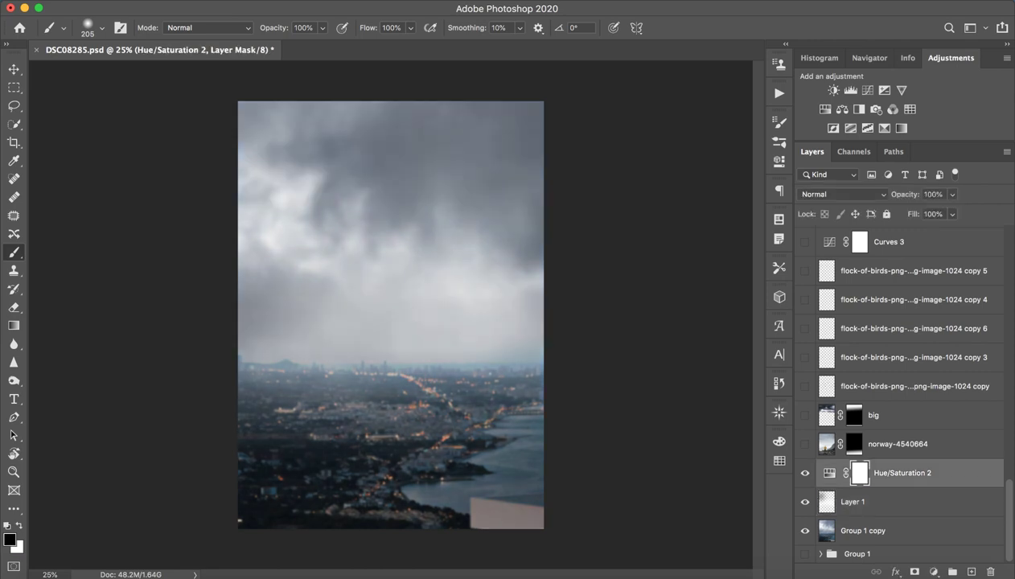
click(804, 473)
click(805, 472)
click(826, 444)
click(805, 444)
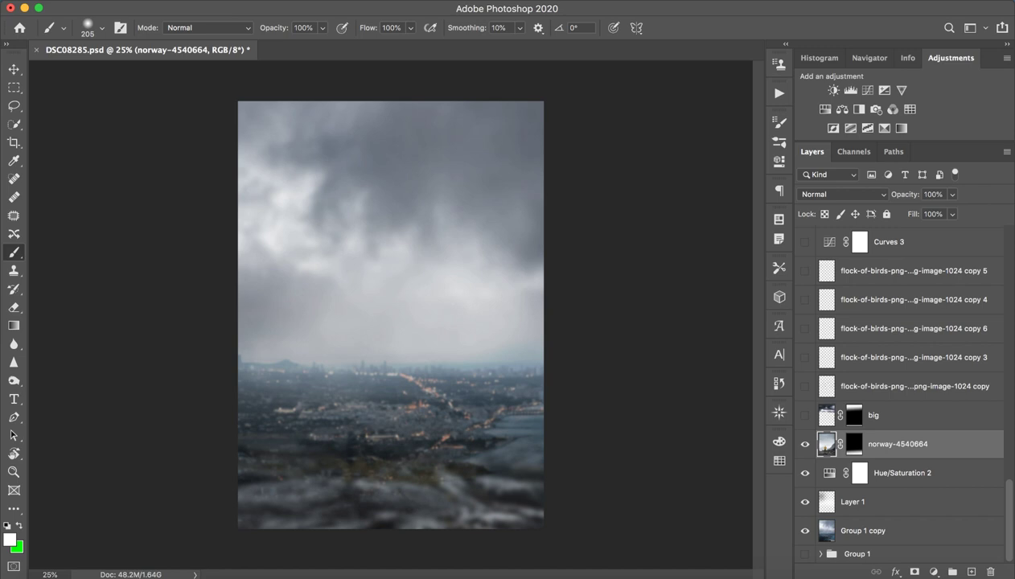
shift+click(853, 443)
shift+click(854, 444)
Step: Show the big layer and compare it with its mask disabled, leaving the mask on
click(917, 415)
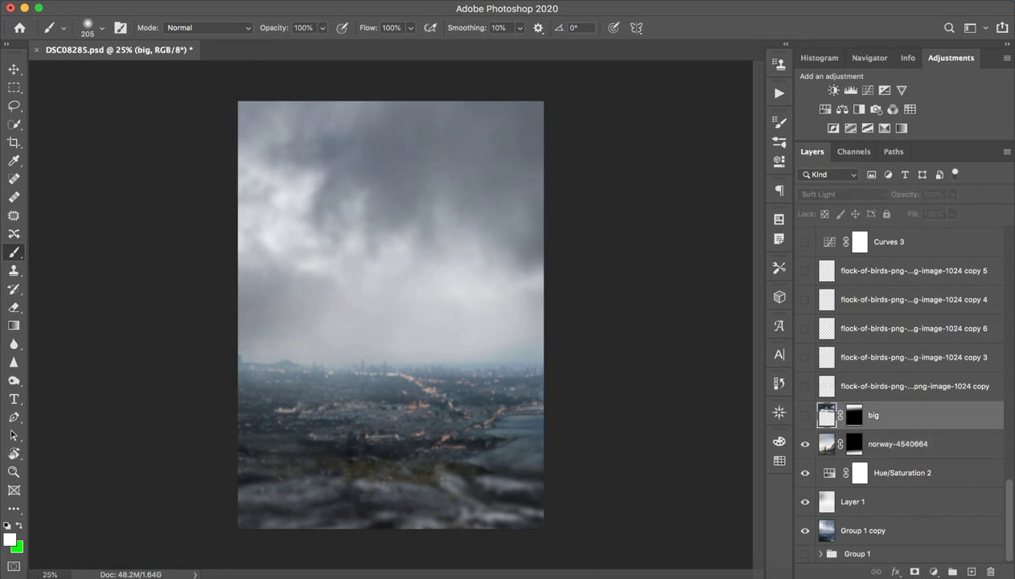
click(805, 415)
click(805, 415)
click(805, 415)
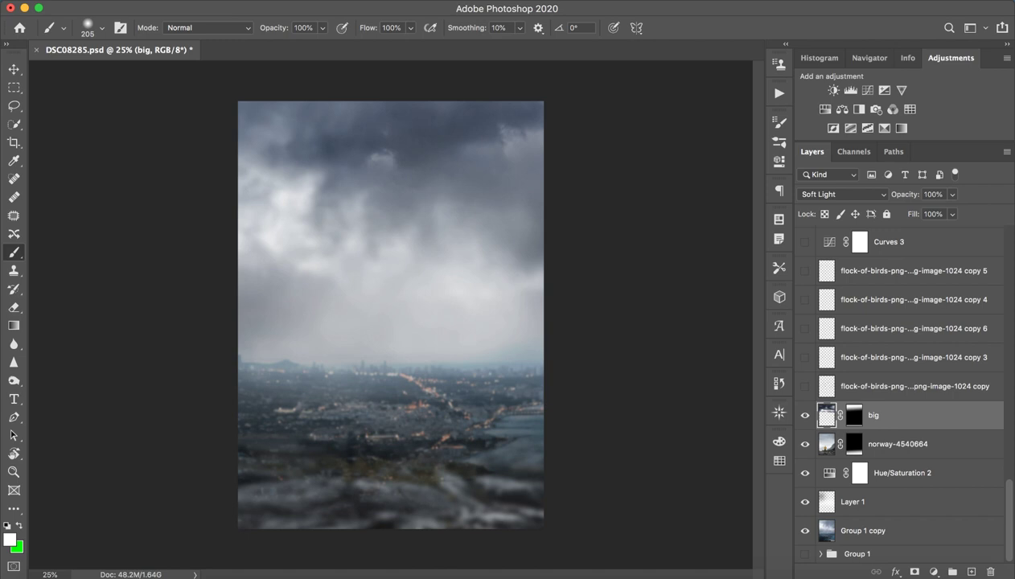
click(854, 415)
shift+click(854, 415)
shift+click(855, 415)
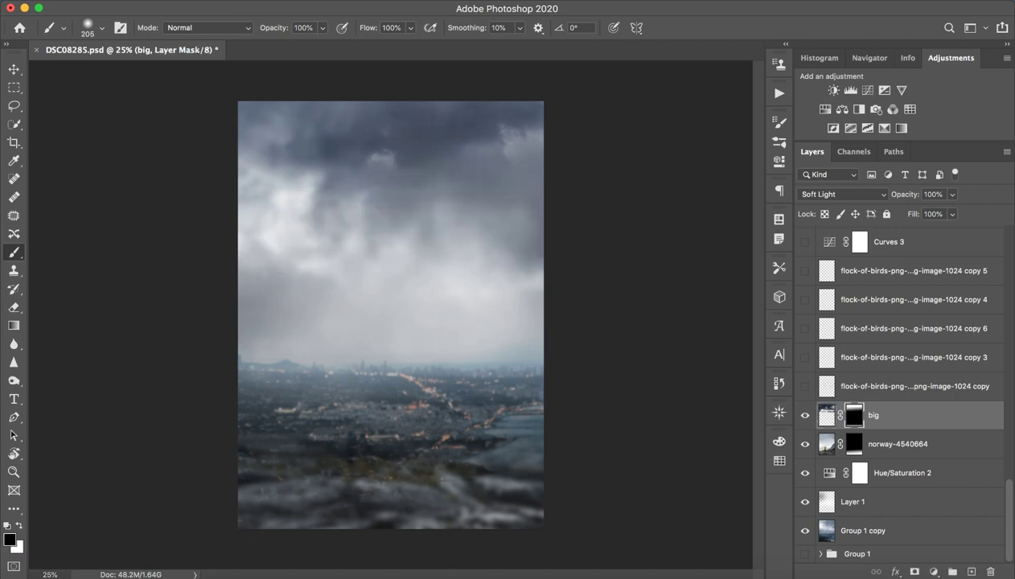
right_click(885, 415)
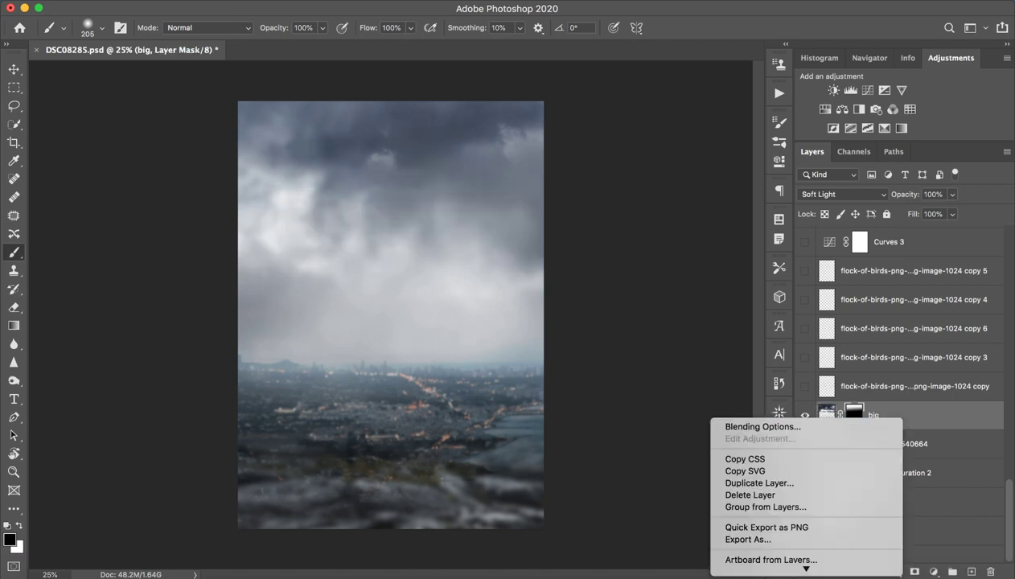
key(Escape)
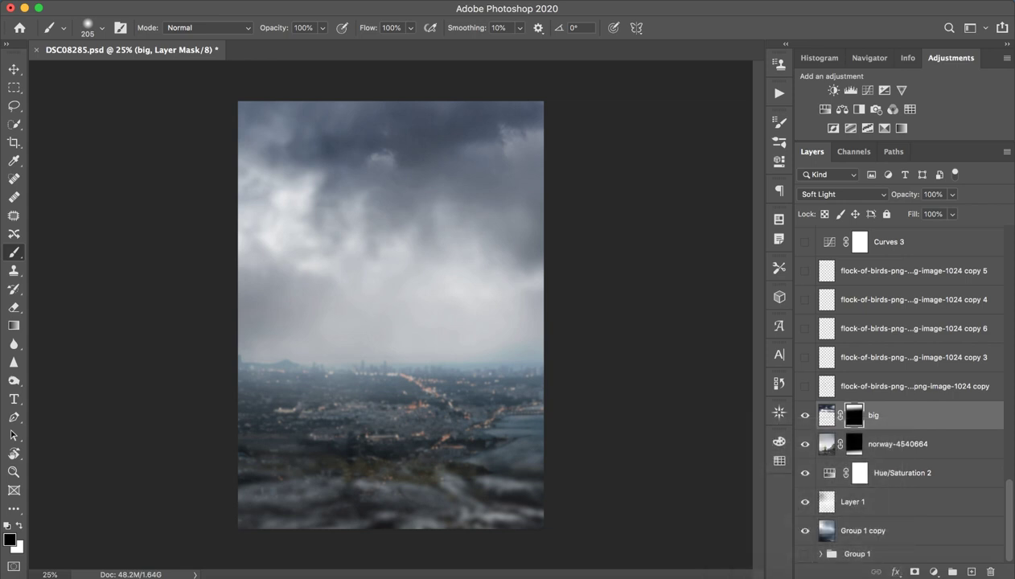
right_click(885, 415)
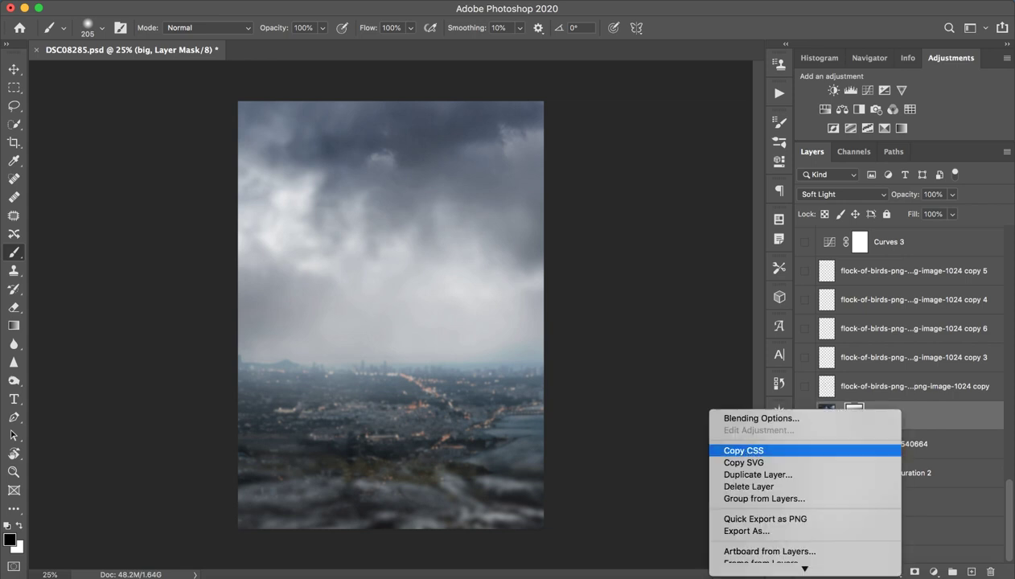
key(Escape)
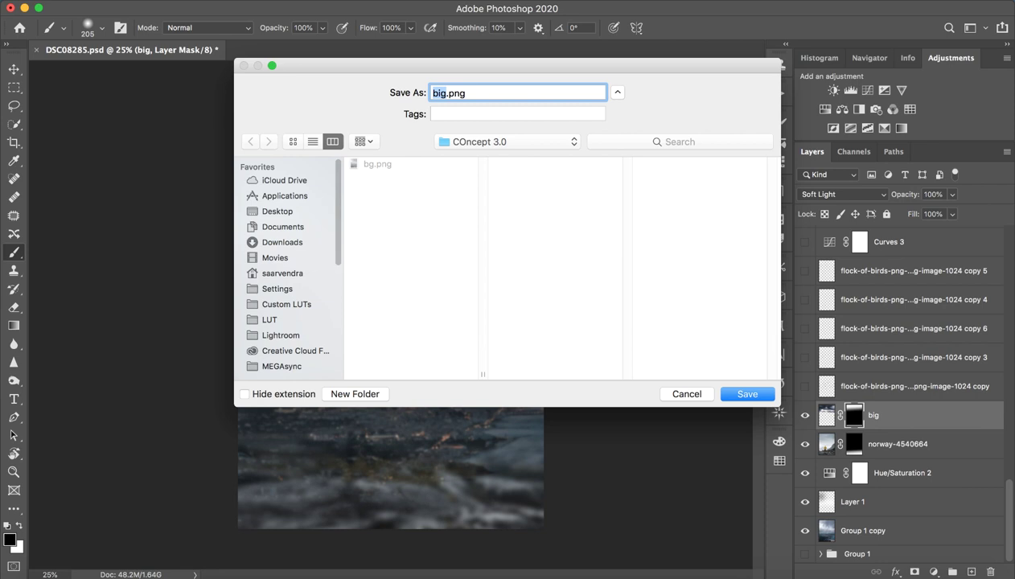
key(Escape)
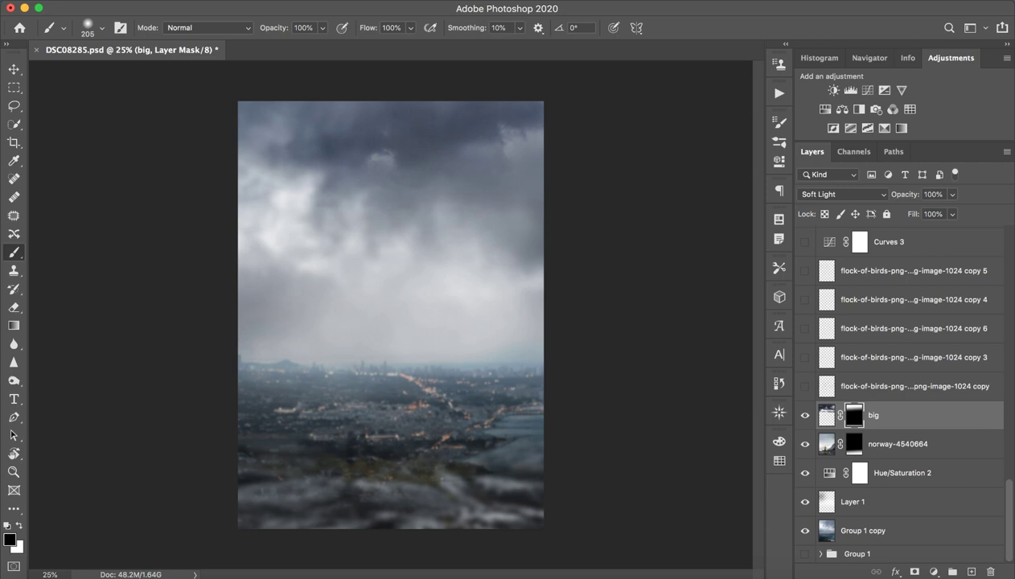
scroll(901, 394, up, 1)
scroll(901, 394, up, 1)
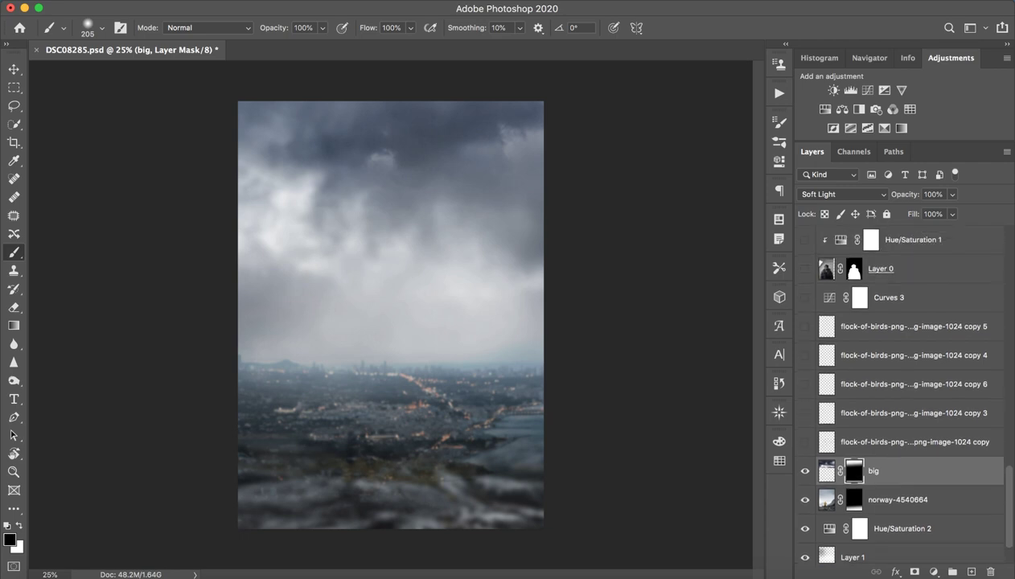
Step: Show the five bird flock layers and Curves 3, then group Curves 3 through Group 1 copy as Group 4
drag(805, 326, 805, 442)
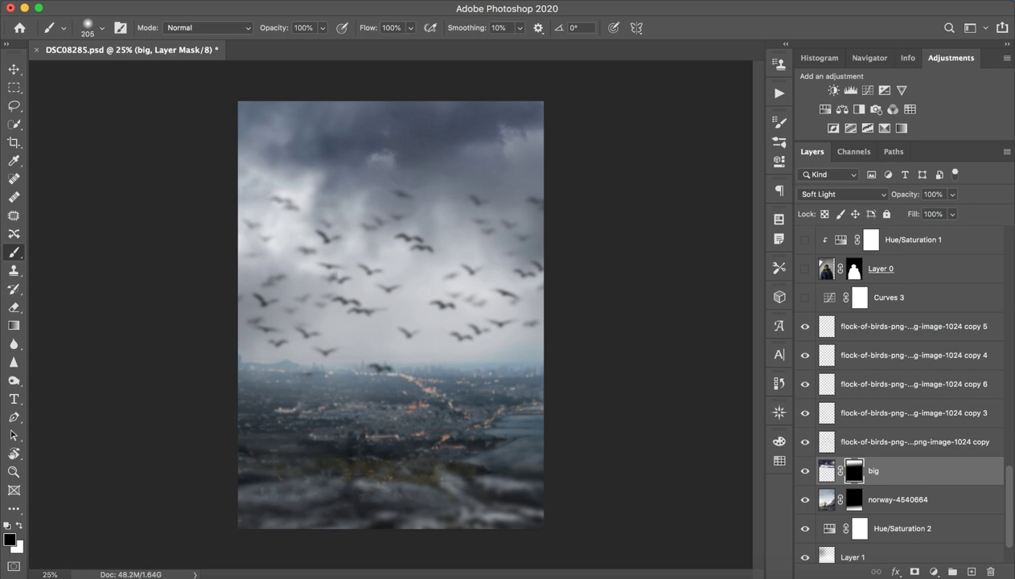
click(805, 298)
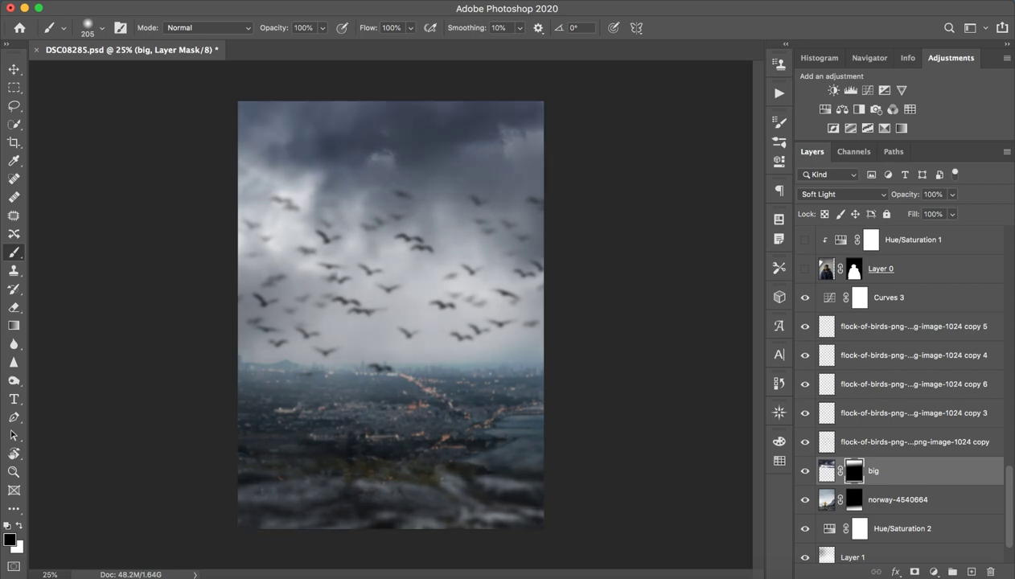
click(925, 298)
scroll(900, 394, down, 2)
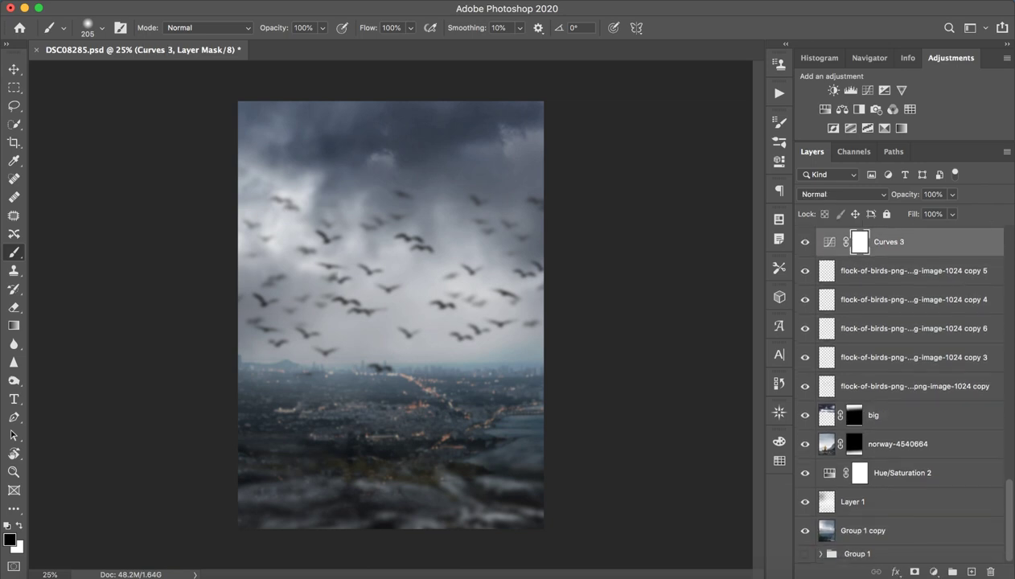
shift+click(884, 531)
key(ctrl+g)
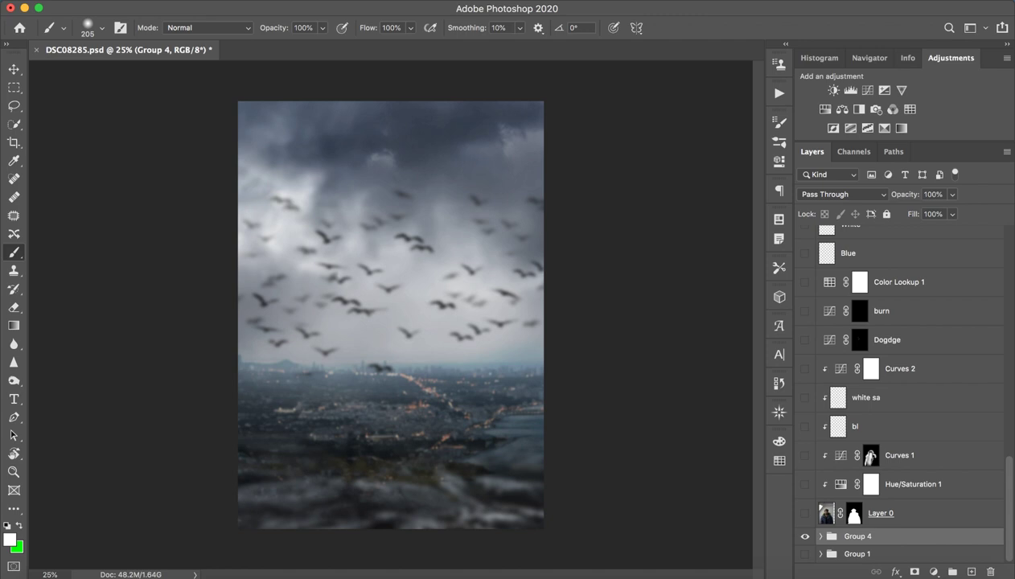
Step: Duplicate and merge Group 4, then Quick Export it as bg.png, replacing the existing file
key(ctrl+j)
key(ctrl+e)
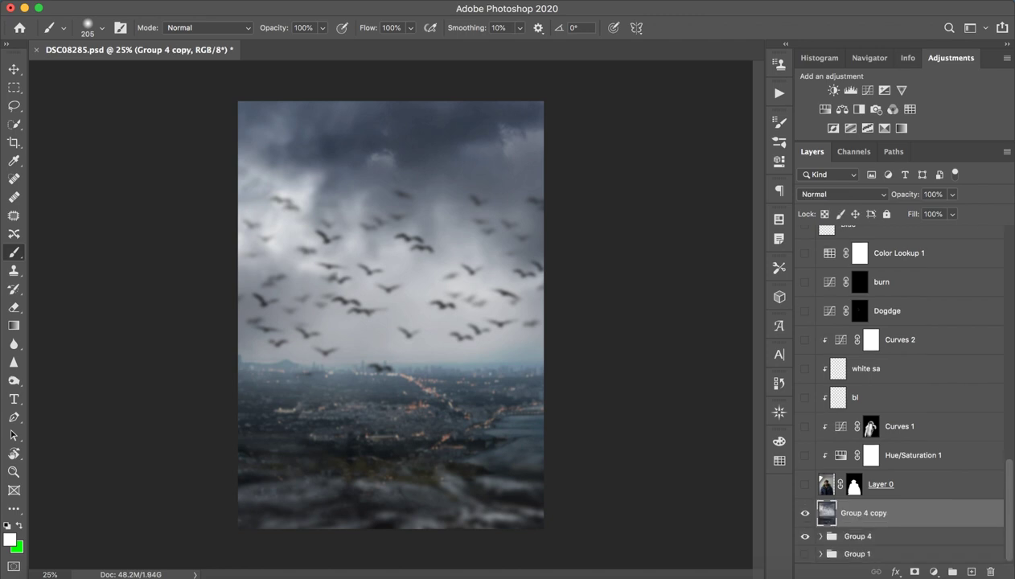
right_click(908, 513)
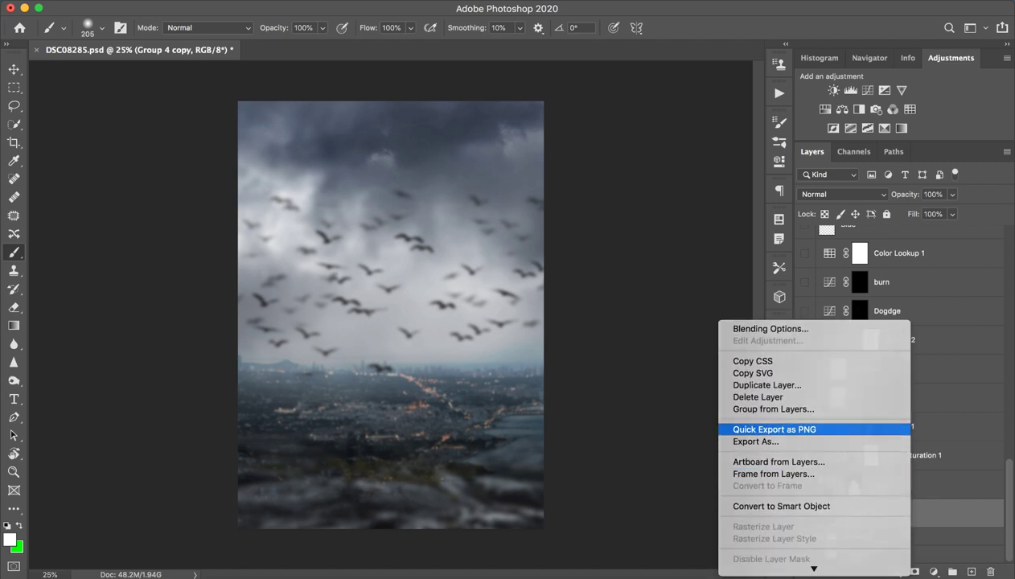
click(772, 424)
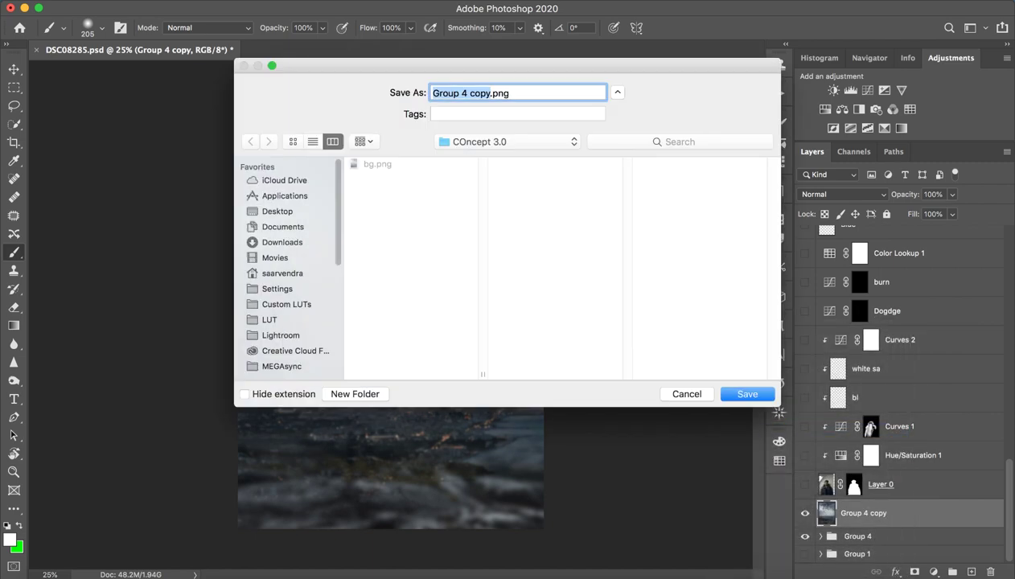
text(bg)
key(Return)
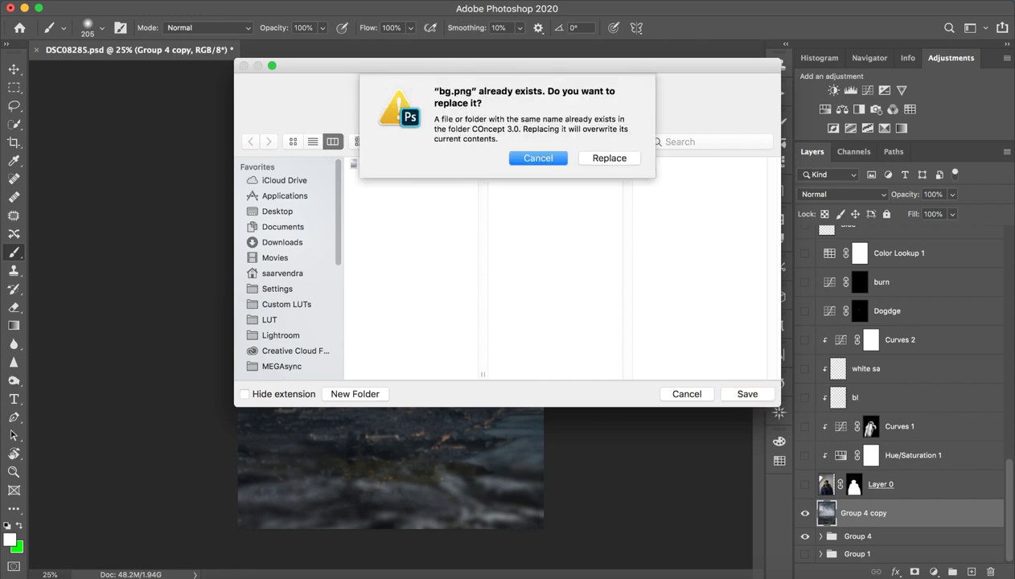
click(609, 158)
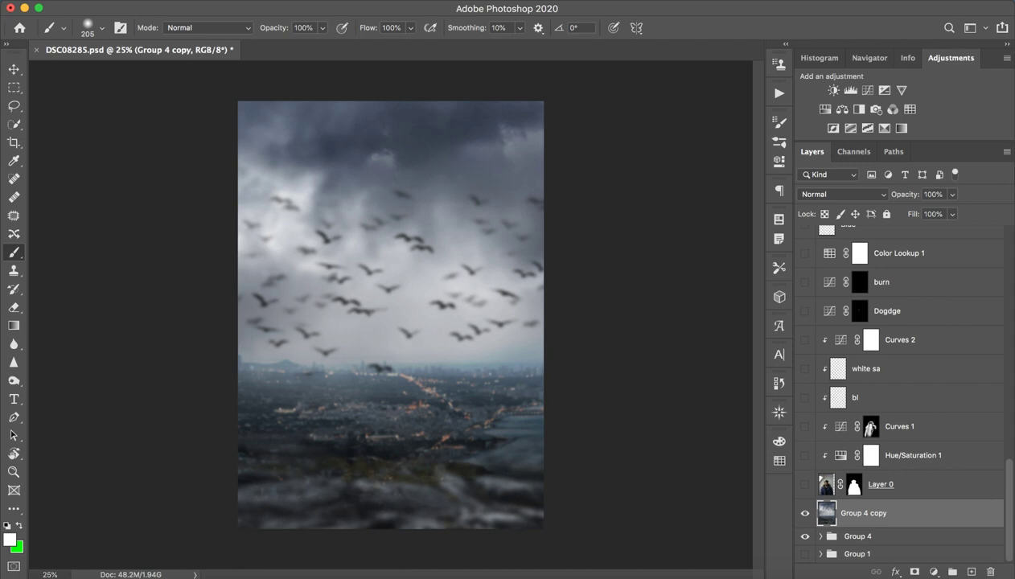
Step: Hide Group 4, show the man on Layer 0, and zoom in to check his face
click(805, 535)
click(925, 485)
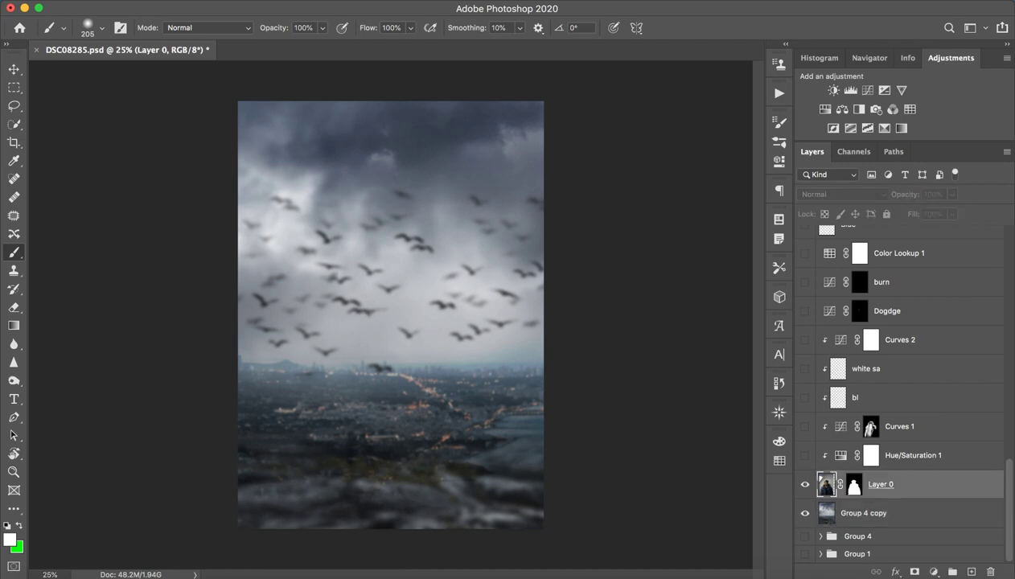
click(805, 484)
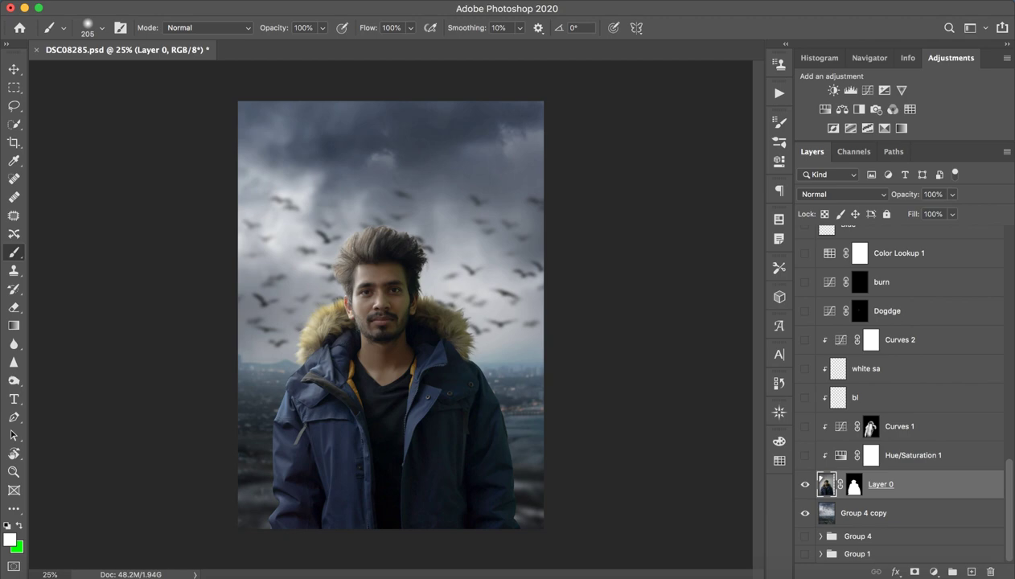
key(z)
drag(361, 290, 427, 290)
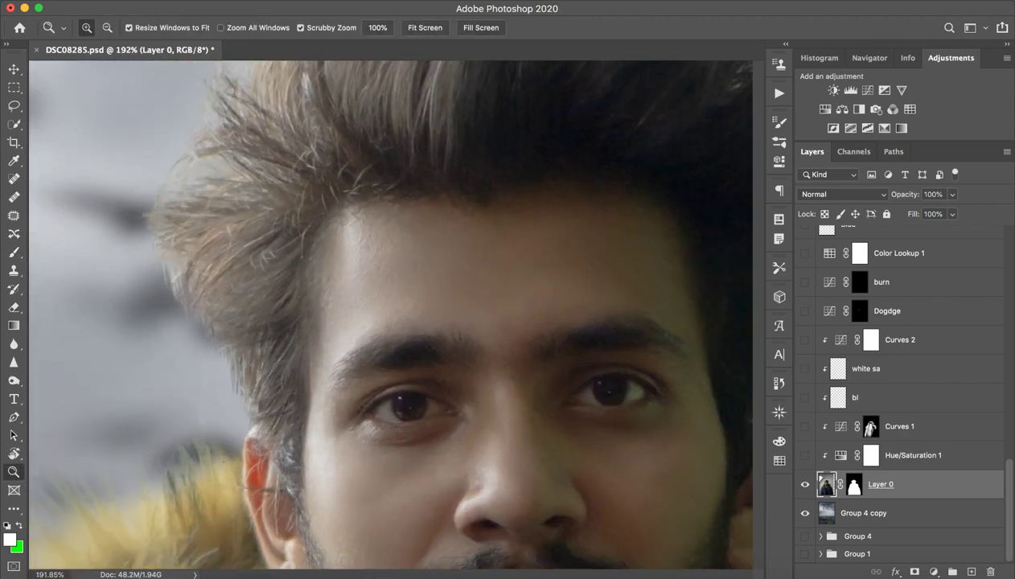
drag(361, 291, 290, 291)
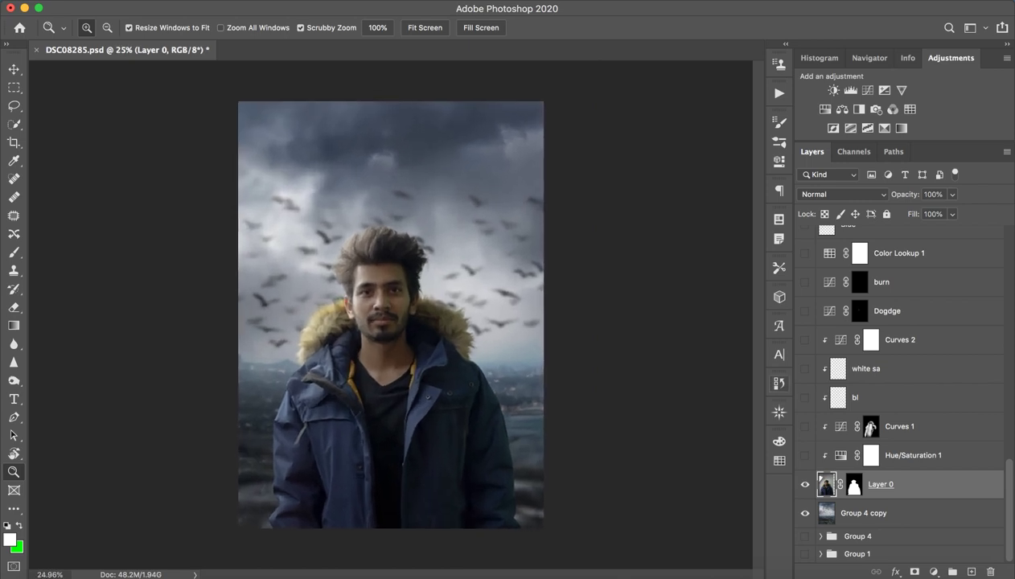
Step: Compare Hue/Saturation 1 on and off, leaving it switched off
click(870, 455)
click(805, 456)
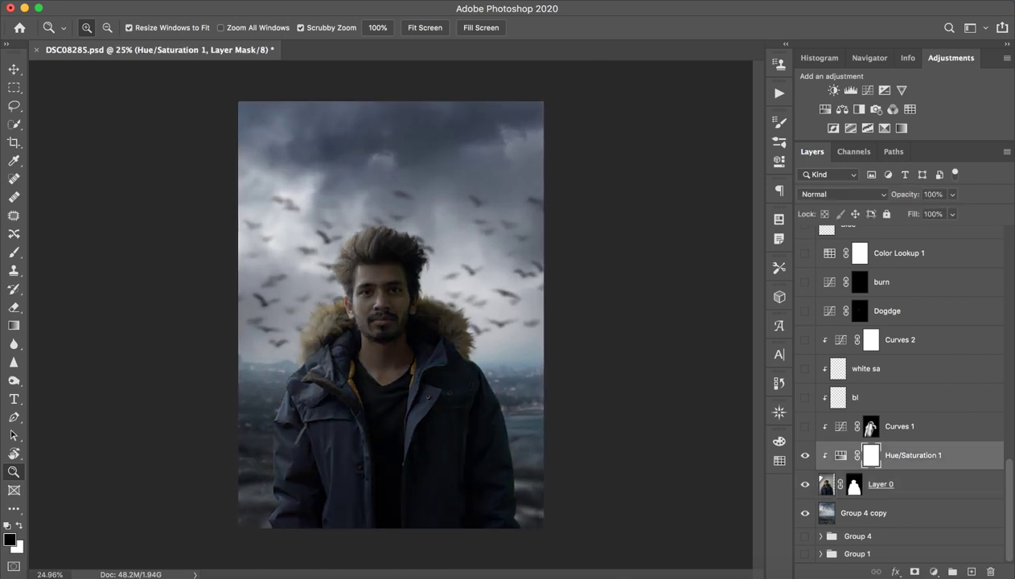
click(804, 456)
click(804, 455)
click(804, 455)
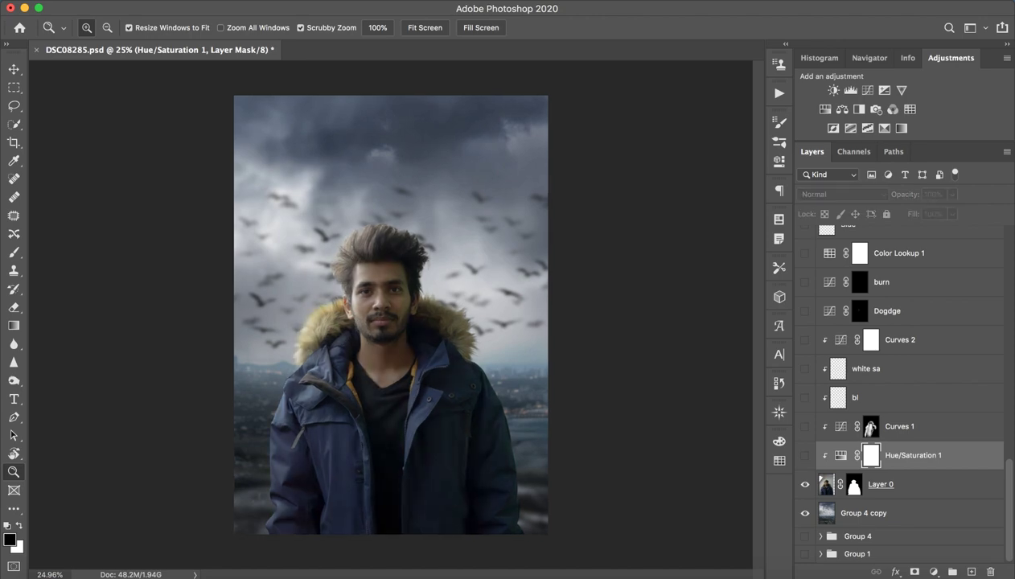
Step: Inspect the top of the head up close, fit the portrait, and disable Layer 0's mask
drag(383, 283, 447, 282)
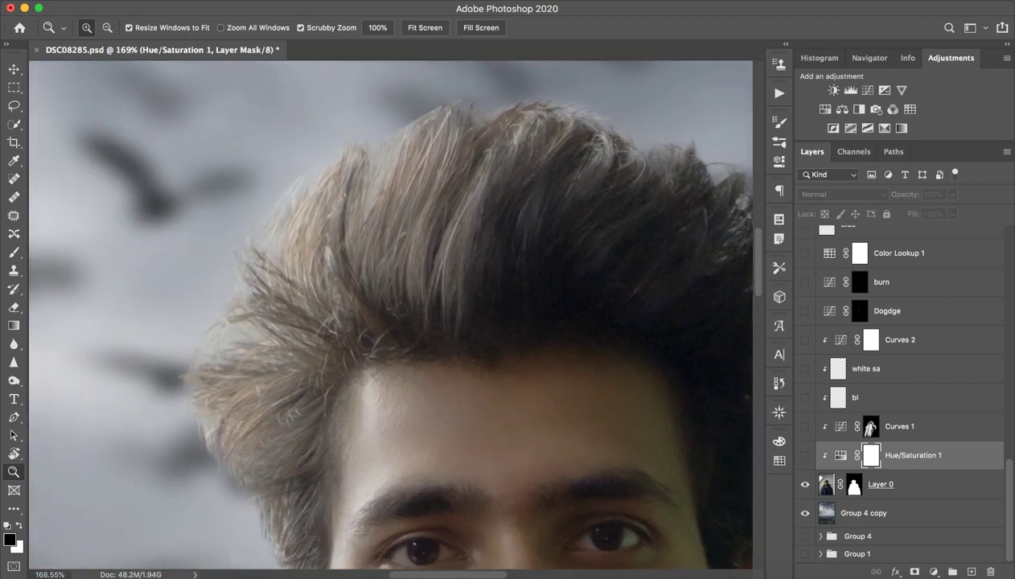
scroll(390, 315, down, 5)
scroll(390, 314, left, 3)
scroll(390, 314, left, 3)
scroll(390, 315, down, 4)
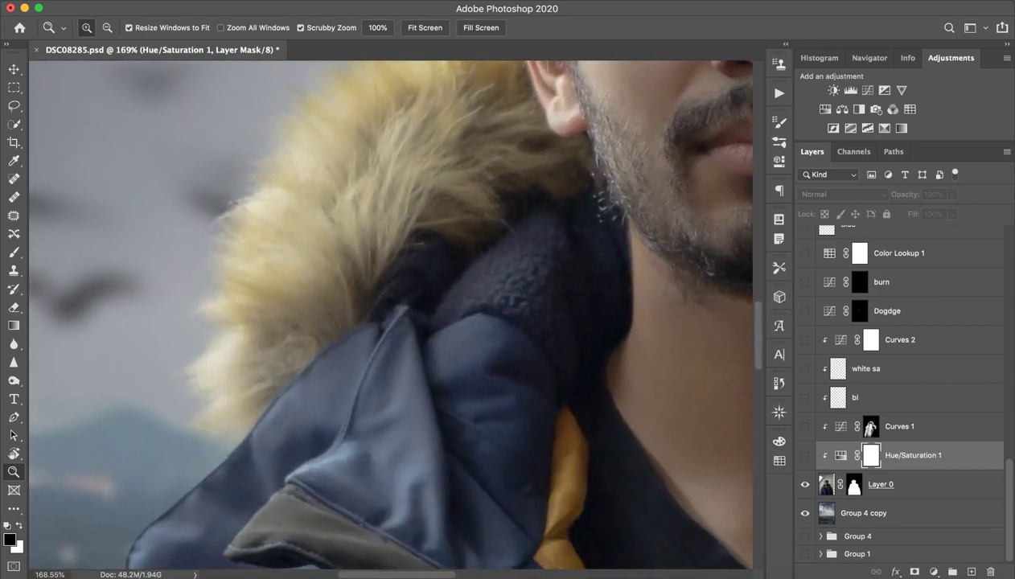
scroll(390, 315, down, 4)
scroll(390, 314, up, 4)
scroll(391, 314, up, 5)
scroll(390, 314, right, 5)
scroll(390, 314, down, 2)
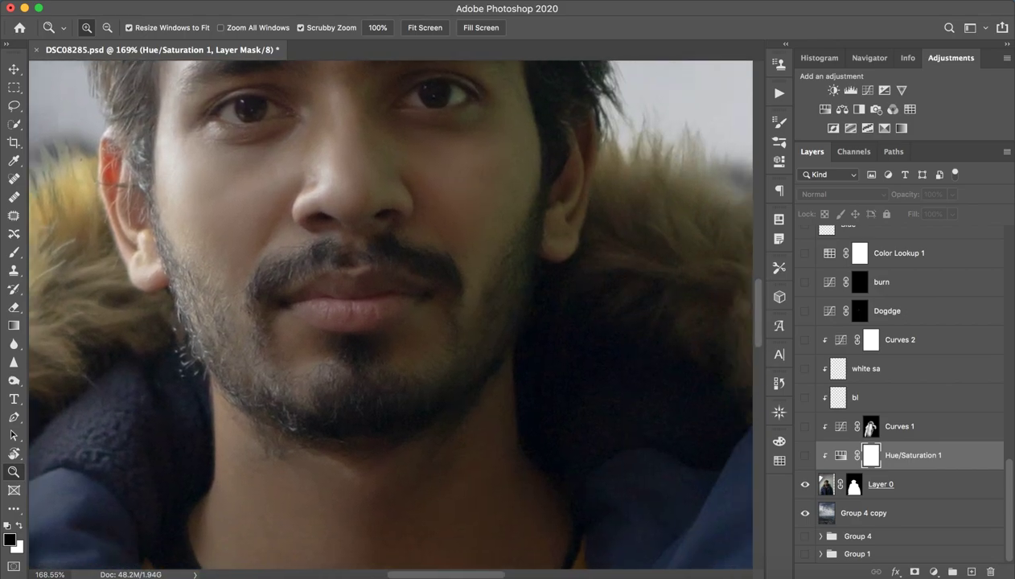
scroll(391, 314, right, 2)
scroll(390, 314, down, 1)
scroll(391, 314, right, 2)
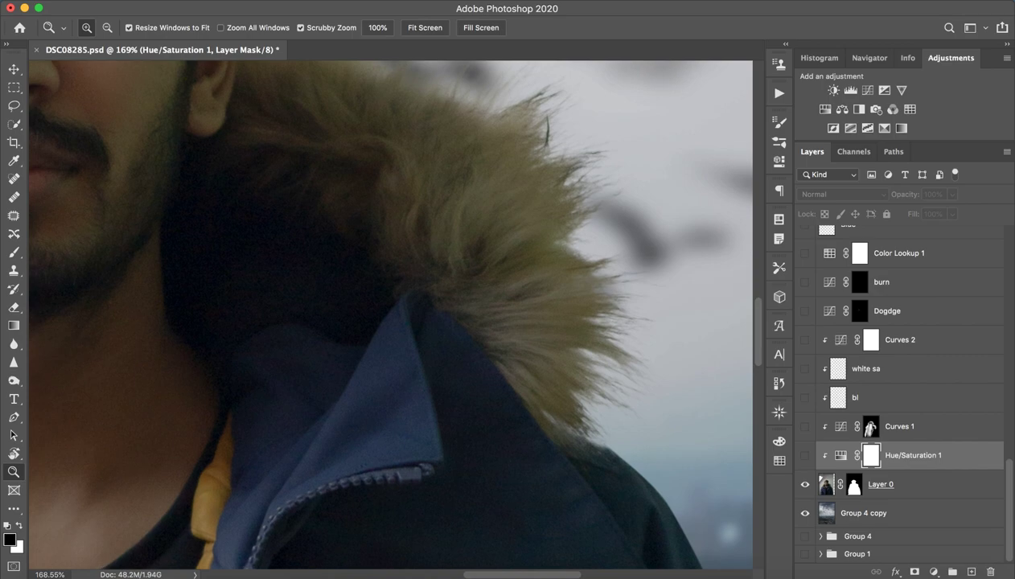
key(ctrl+0)
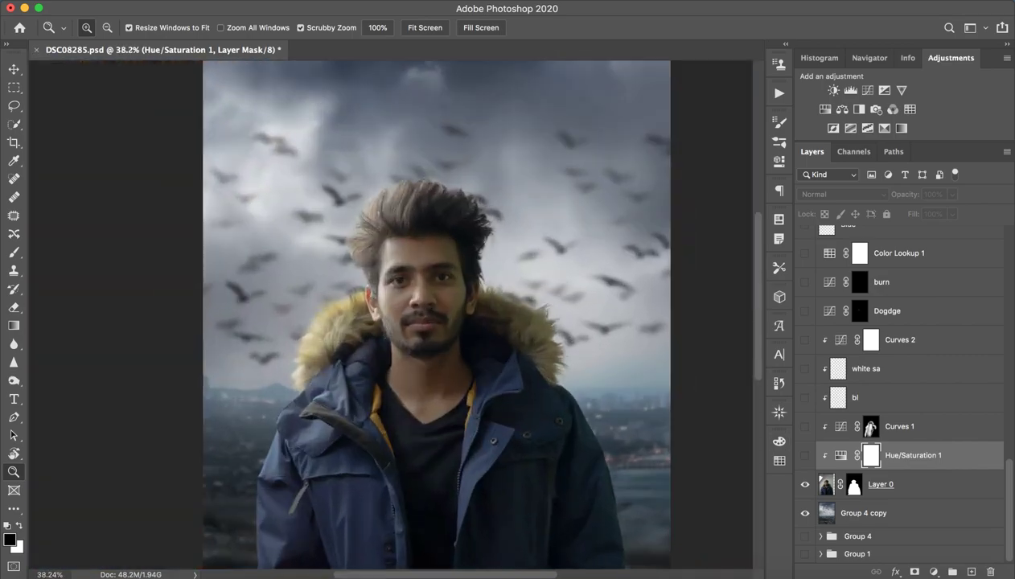
shift+click(854, 484)
shift+click(854, 485)
Step: Toggle Layer 0's mask off and on repeatedly to compare, ending with it on
click(826, 484)
shift+click(854, 484)
shift+click(854, 484)
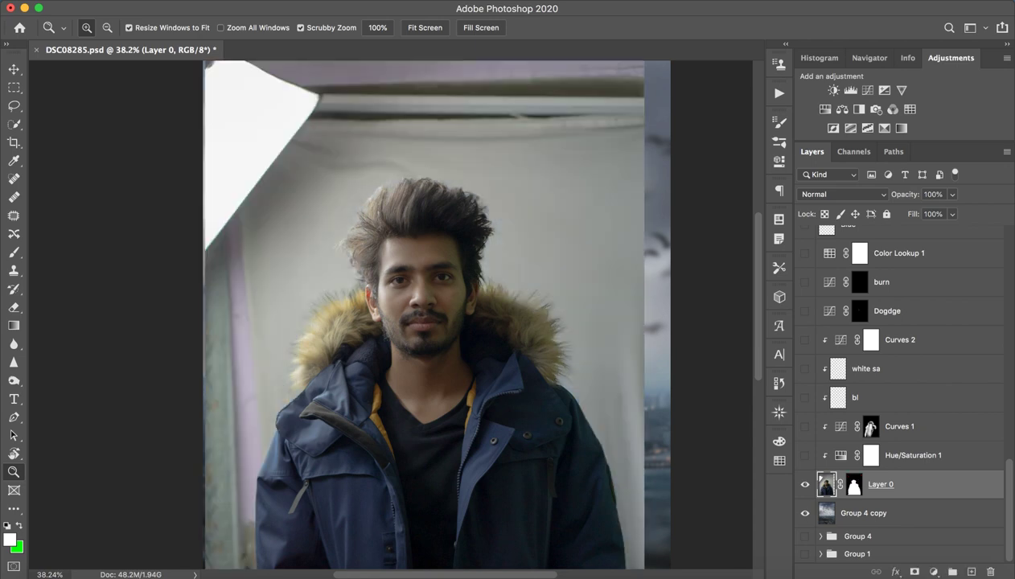
shift+click(854, 484)
shift+click(854, 484)
shift+click(854, 484)
shift+click(854, 485)
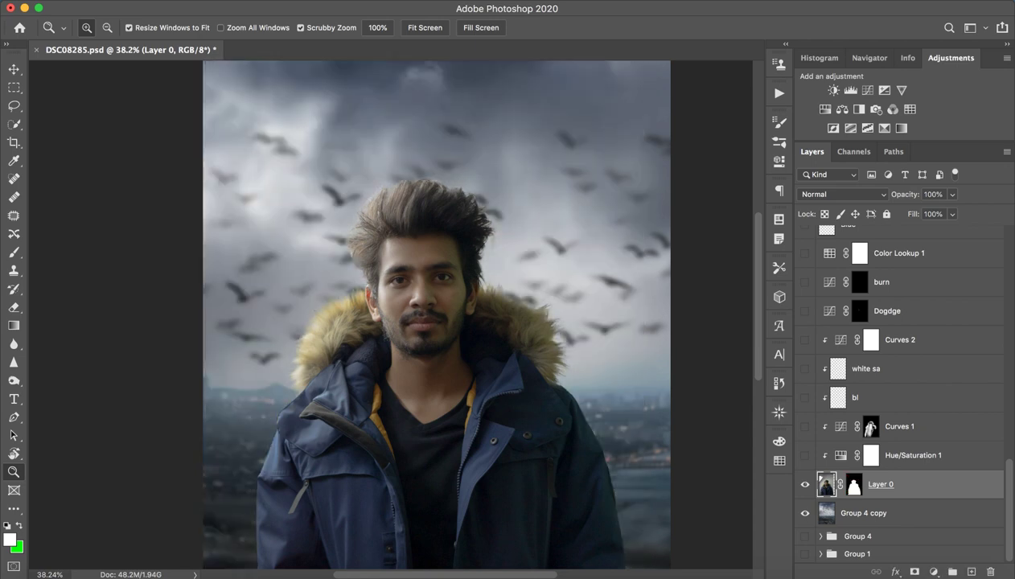
Step: Zoom on the fur collar, turn Layer 0's mask off, and dismiss the Layer Style dialog unchanged
drag(557, 323, 611, 323)
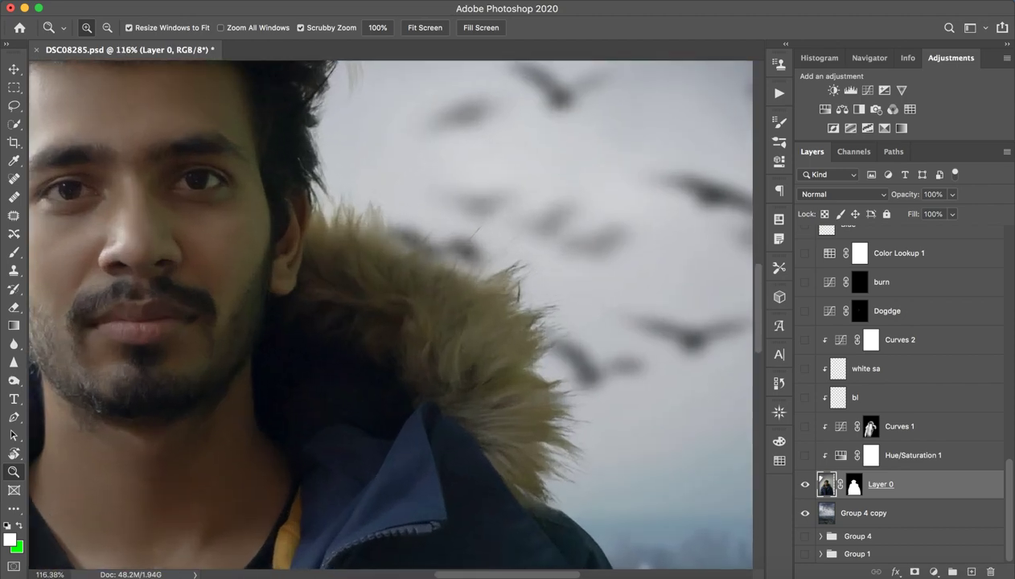
shift+click(854, 484)
shift+click(854, 484)
shift+click(854, 485)
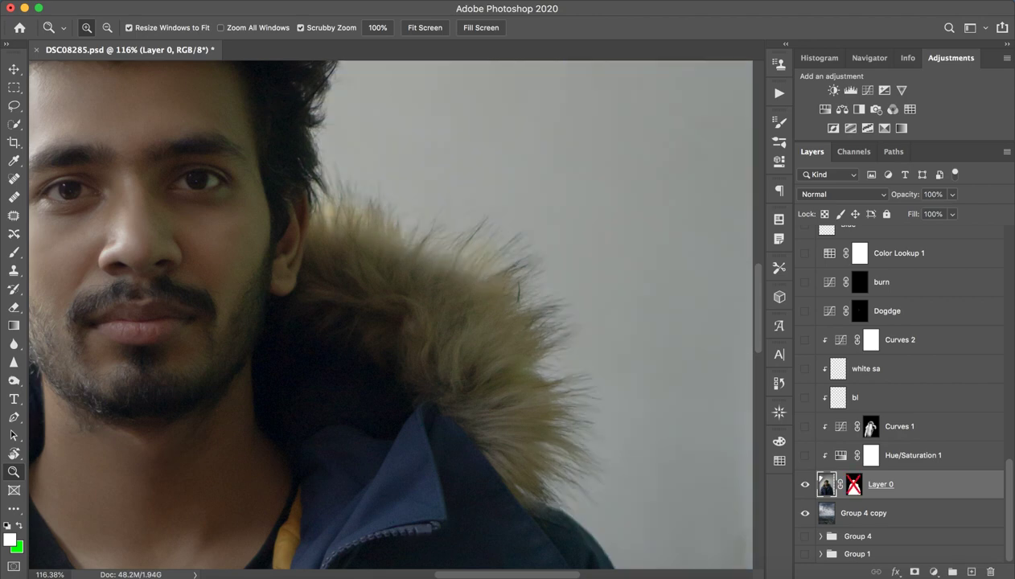
shift+click(854, 484)
double_click(949, 484)
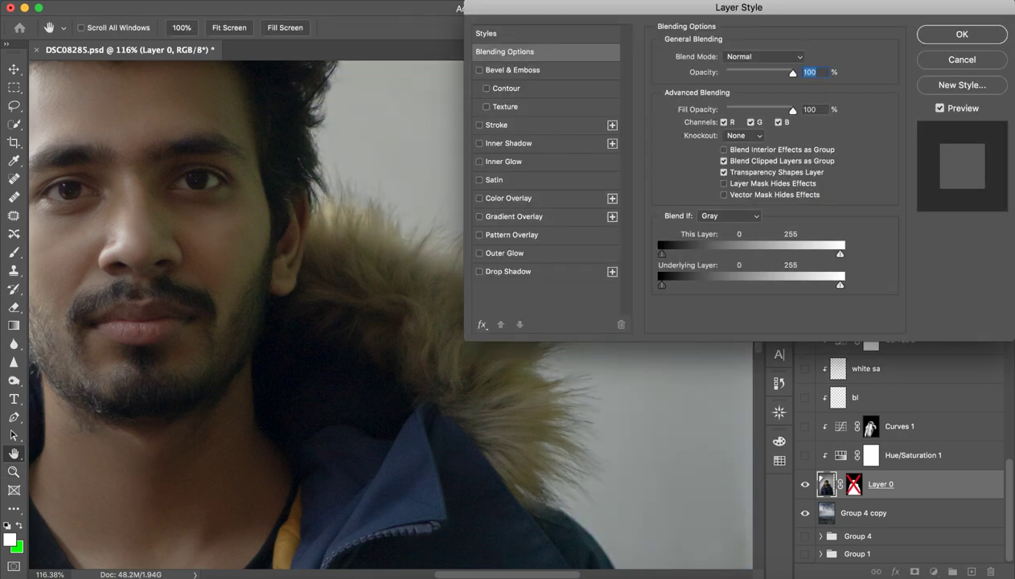
key(Return)
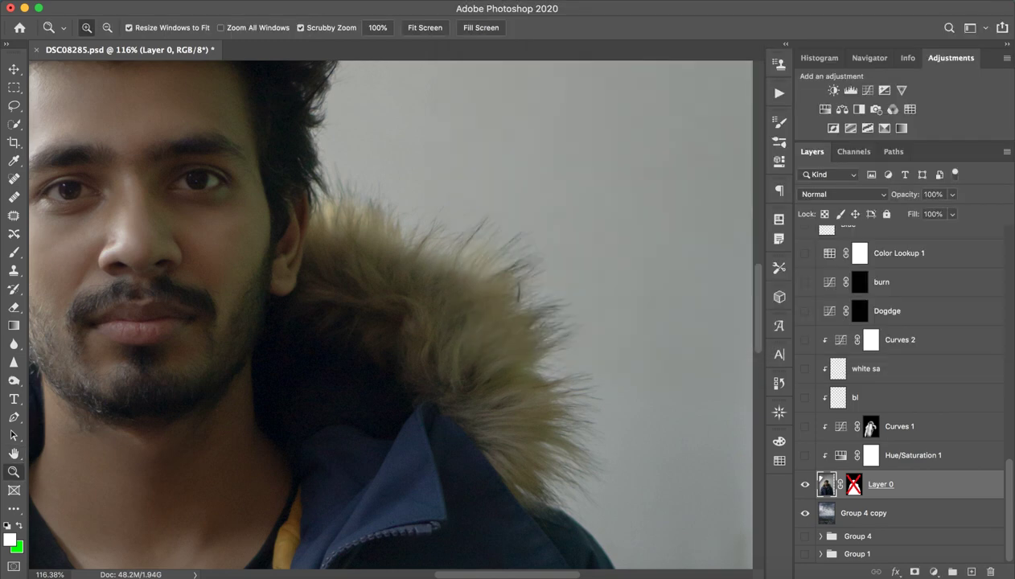
Step: Re-enable Layer 0's mask and in Select and Mask refine the hair edges with a 35 px brush
shift+click(854, 484)
key(super+alt+r)
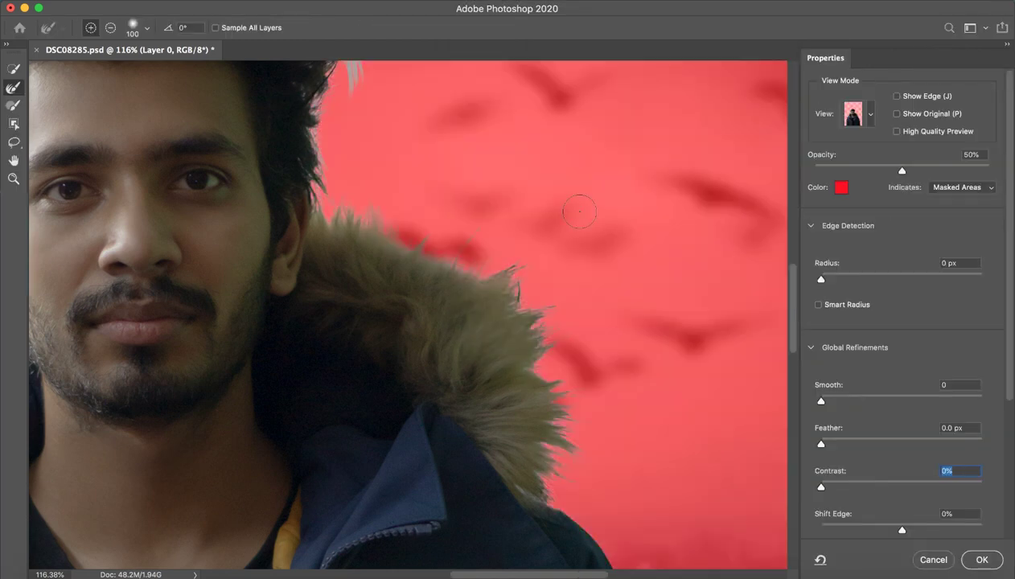
scroll(626, 252, up, 3)
scroll(626, 251, left, 4)
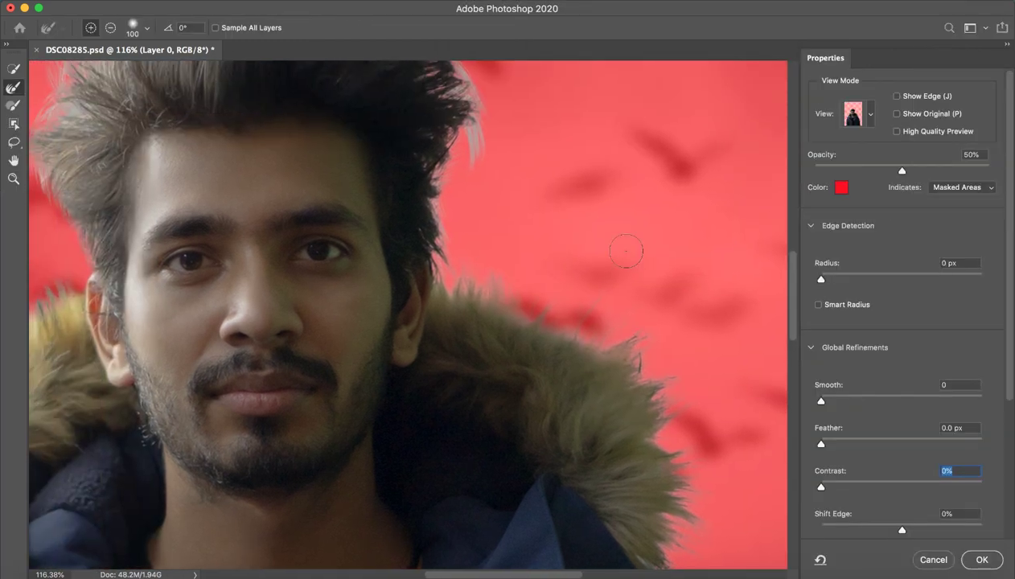
click(818, 304)
scroll(904, 322, down, 3)
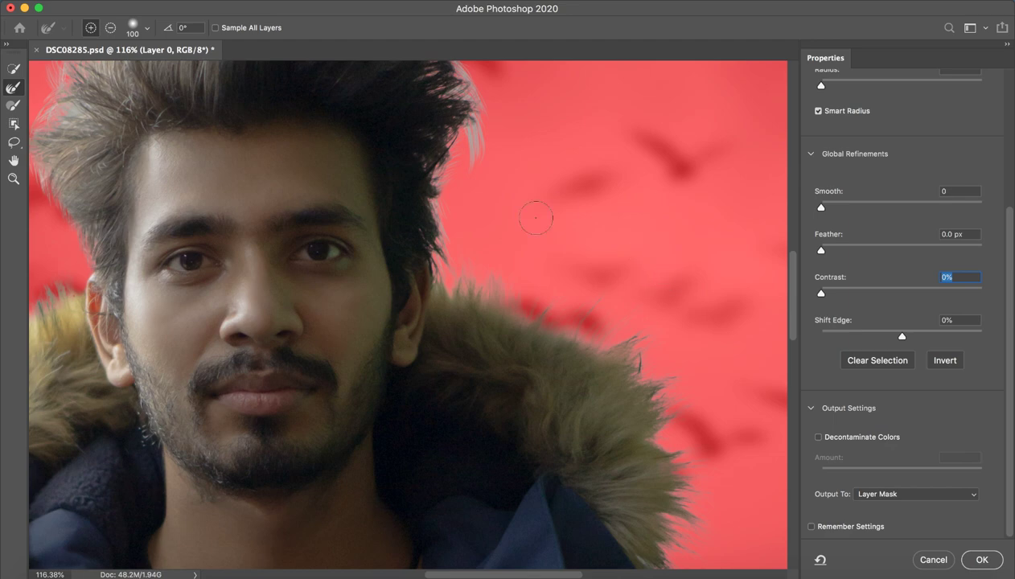
mouse_move(487, 274)
mouse_down()
mouse_move(517, 256)
mouse_move(492, 255)
mouse_up()
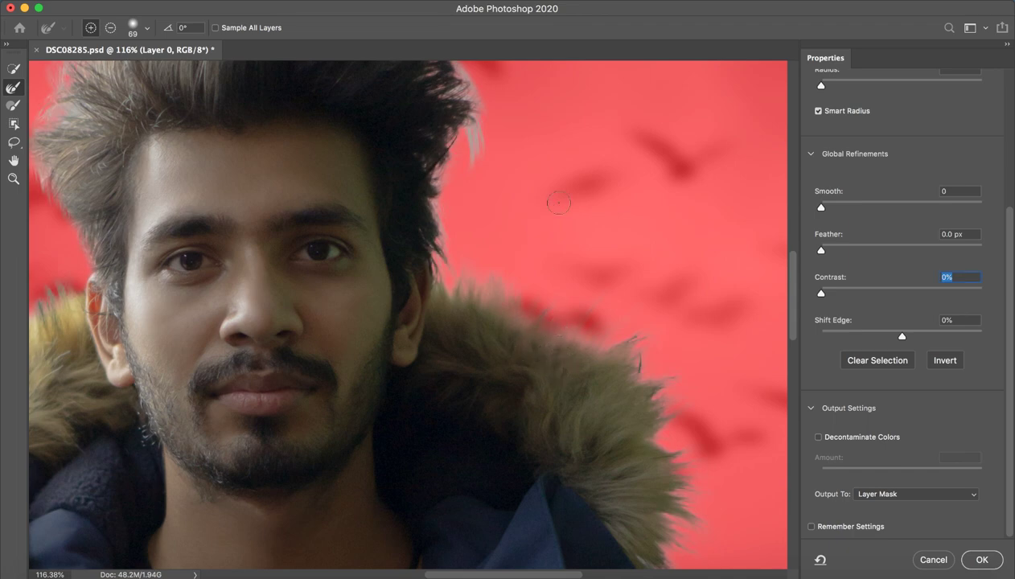
drag(624, 199, 610, 199)
drag(432, 251, 448, 136)
Step: Paint in the right collar fur at 148 px, refine the shoulder fur at 159 px, set Contrast 14%, and apply
click(13, 105)
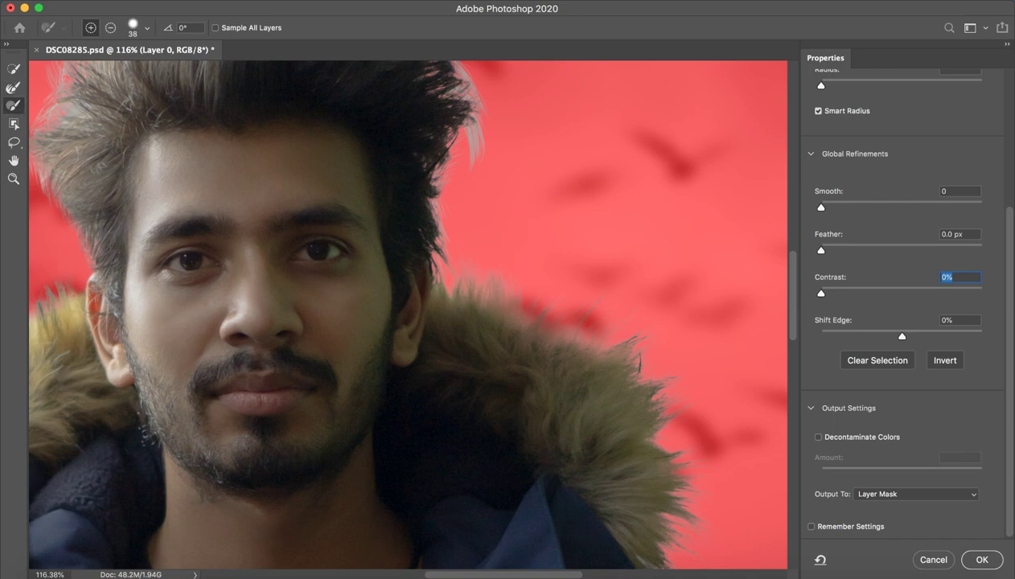
mouse_move(430, 336)
mouse_down()
mouse_move(454, 336)
mouse_move(434, 274)
mouse_up()
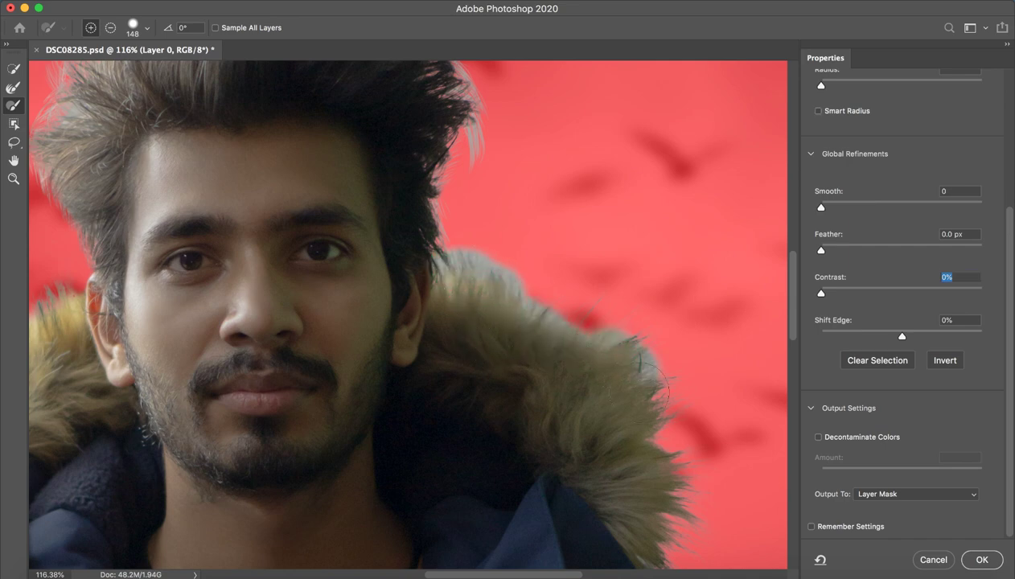
drag(613, 360, 654, 410)
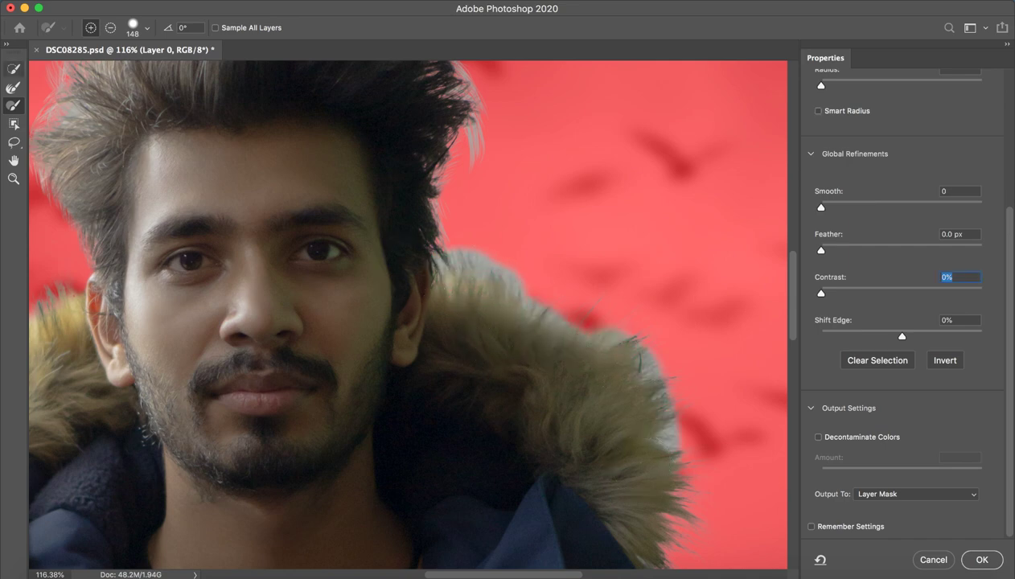
click(13, 87)
drag(507, 246, 495, 245)
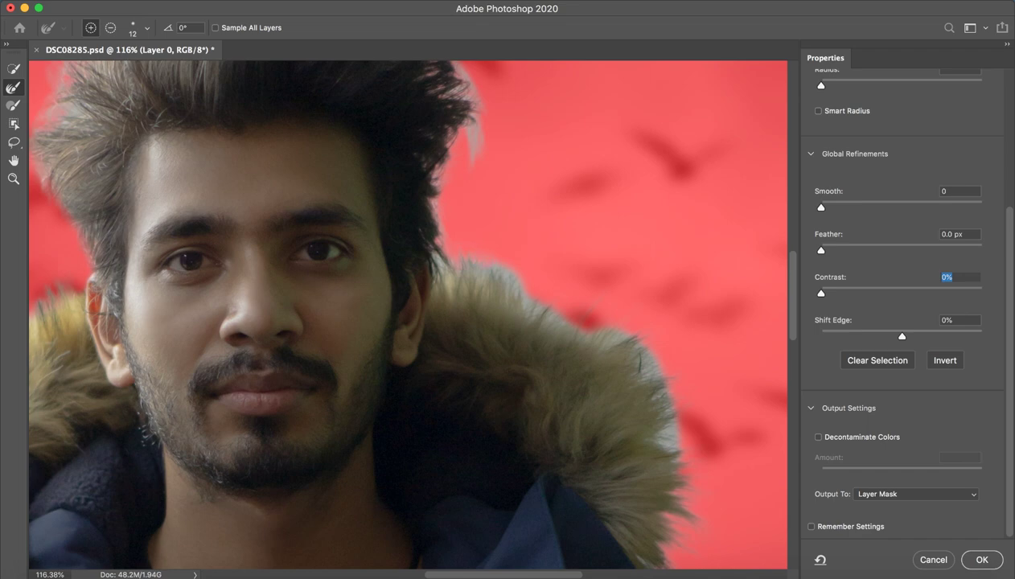
drag(494, 245, 531, 245)
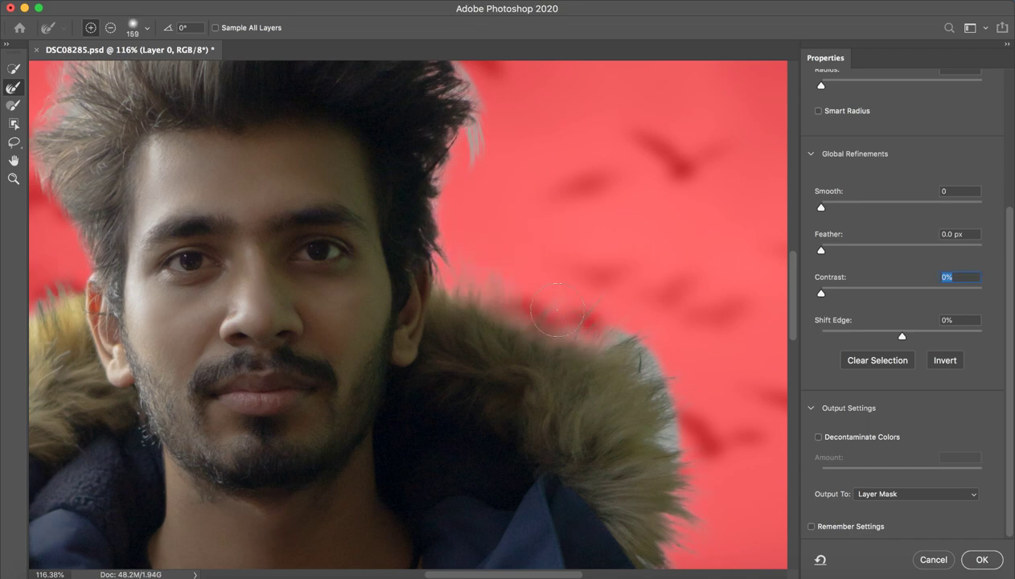
drag(557, 308, 581, 372)
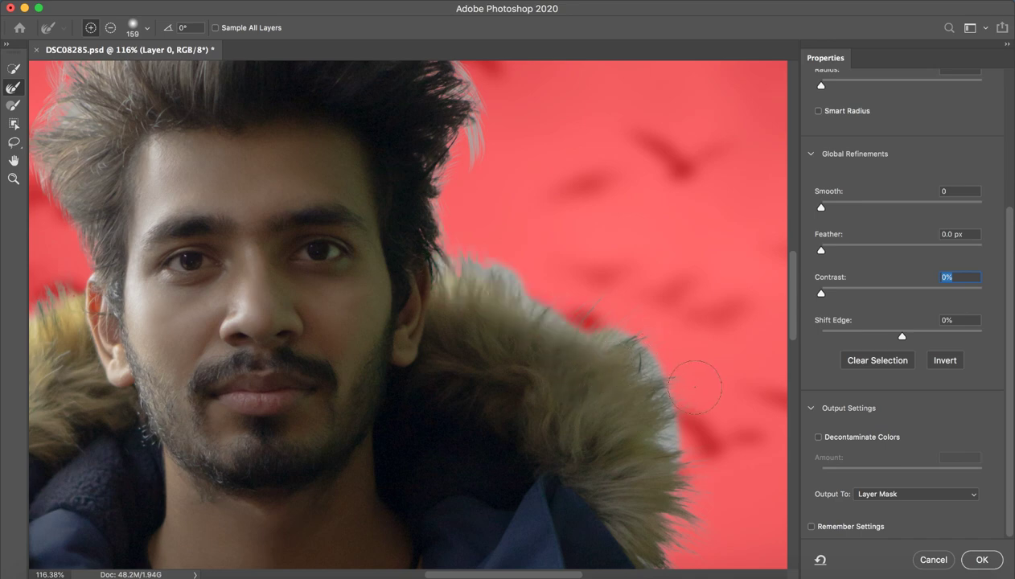
click(818, 110)
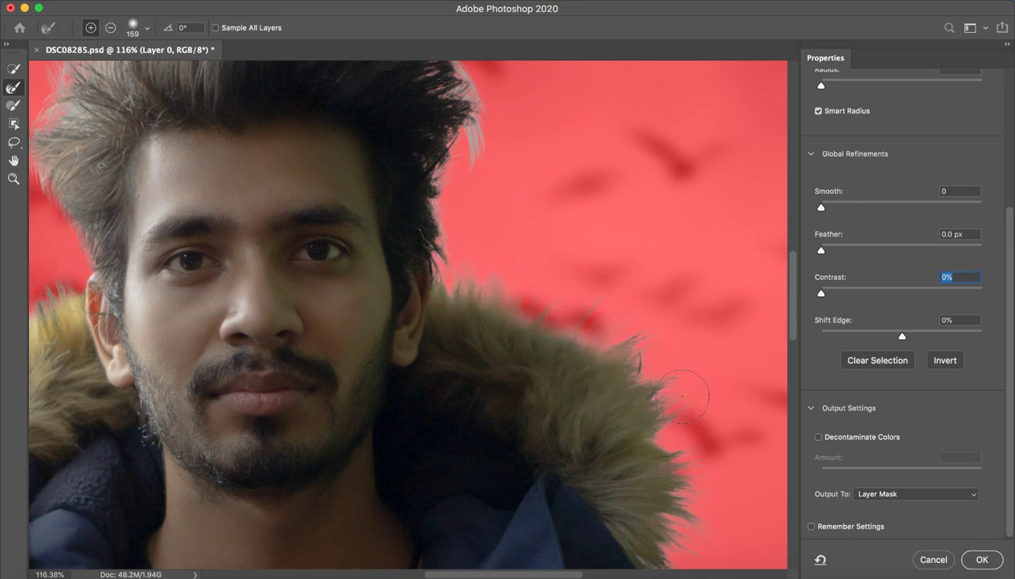
click(818, 110)
drag(821, 293, 843, 292)
click(934, 560)
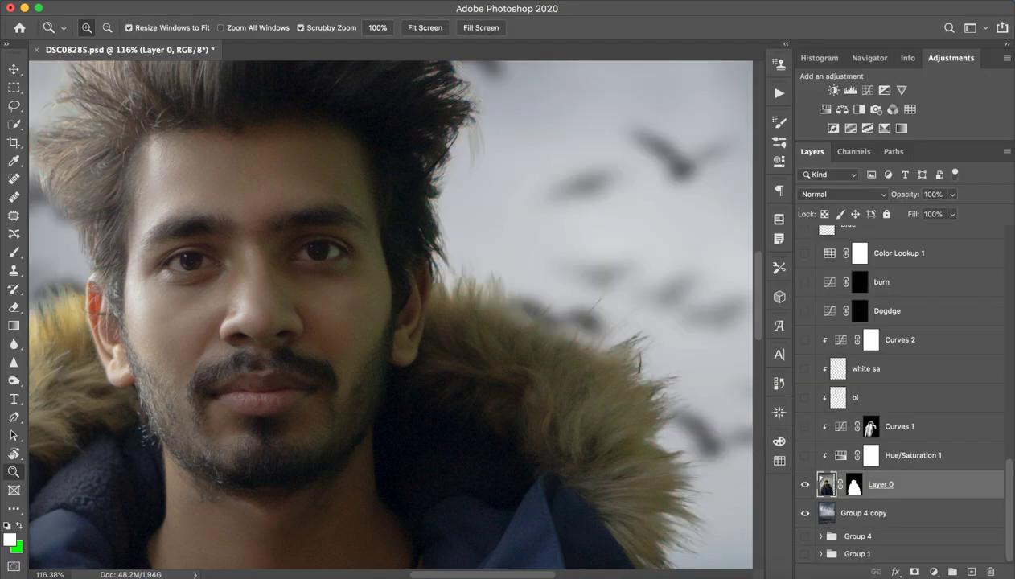
Step: Target Layer 0's mask with a fine-tipped white brush, zoomed in on the hair
scroll(417, 308, up, 2)
scroll(416, 308, down, 4)
scroll(417, 308, down, 4)
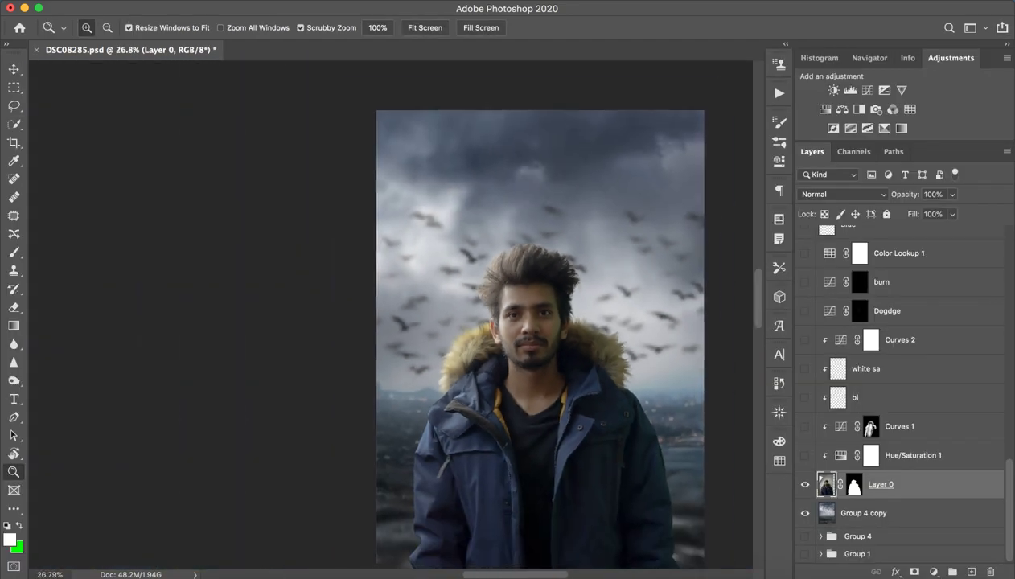
scroll(417, 308, down, 2)
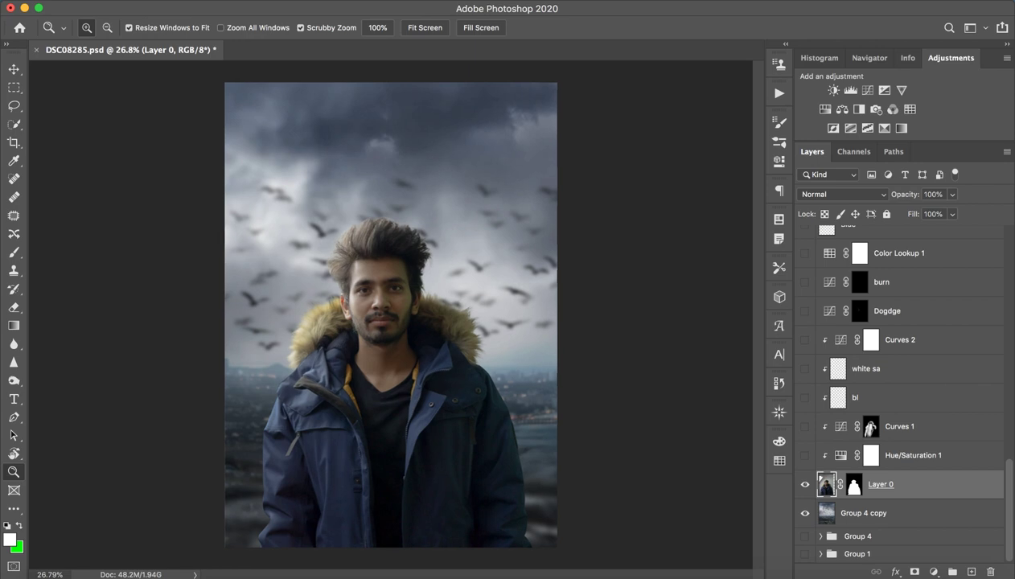
scroll(403, 279, up, 3)
scroll(402, 280, up, 2)
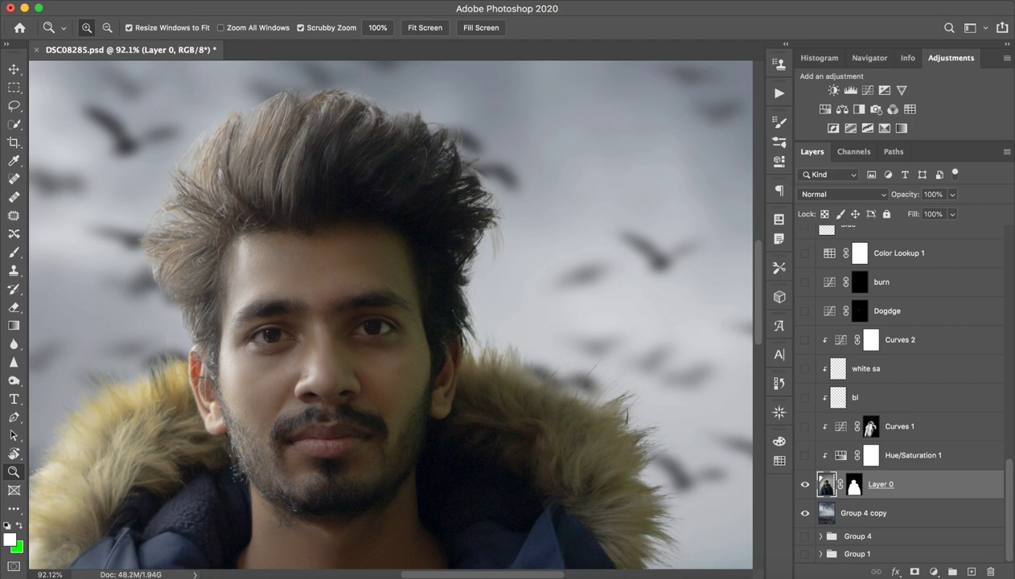
click(855, 484)
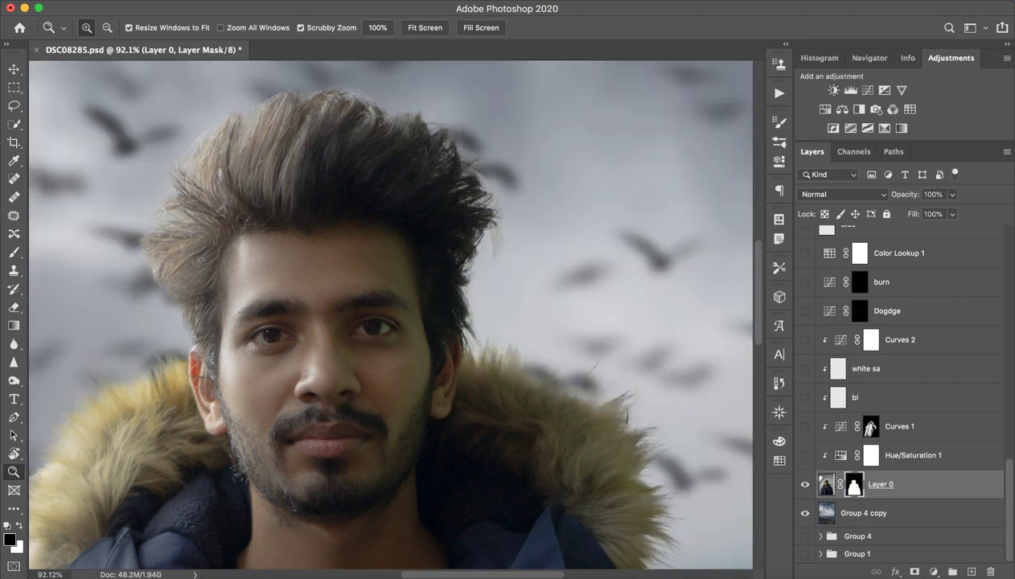
click(14, 252)
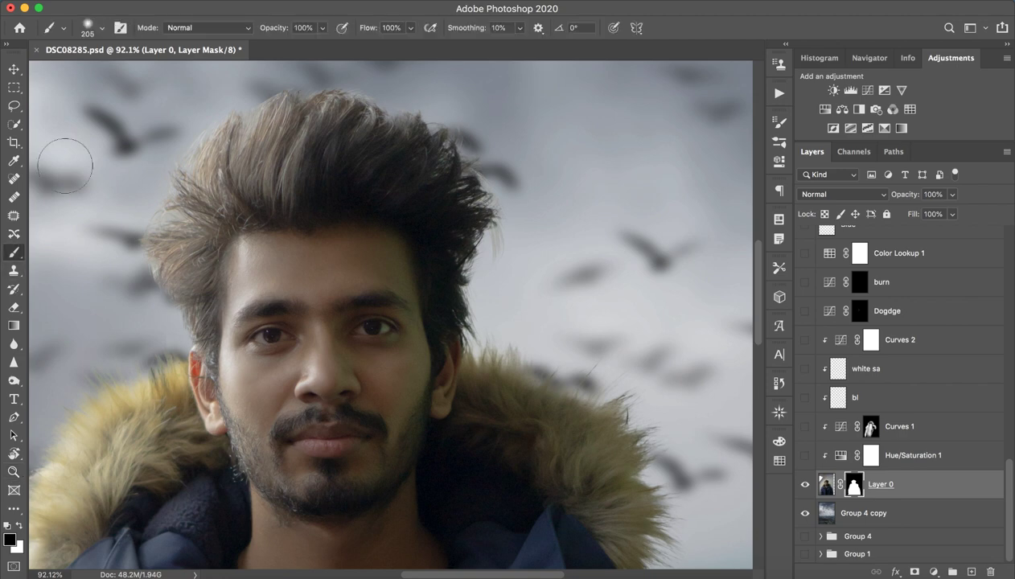
ctrl+alt+drag(200, 113, 196, 112)
drag(215, 116, 274, 116)
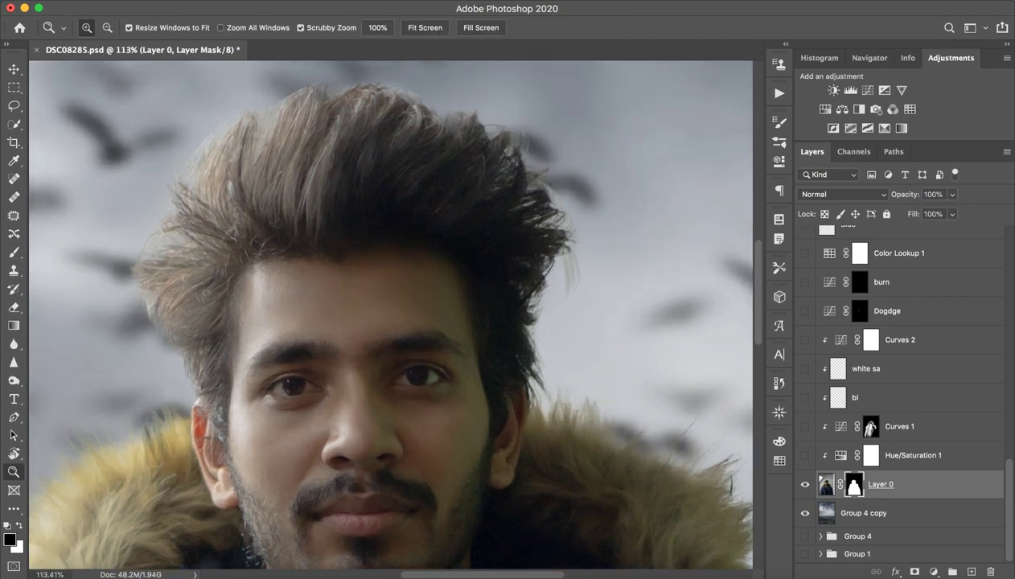
scroll(386, 314, right, 2)
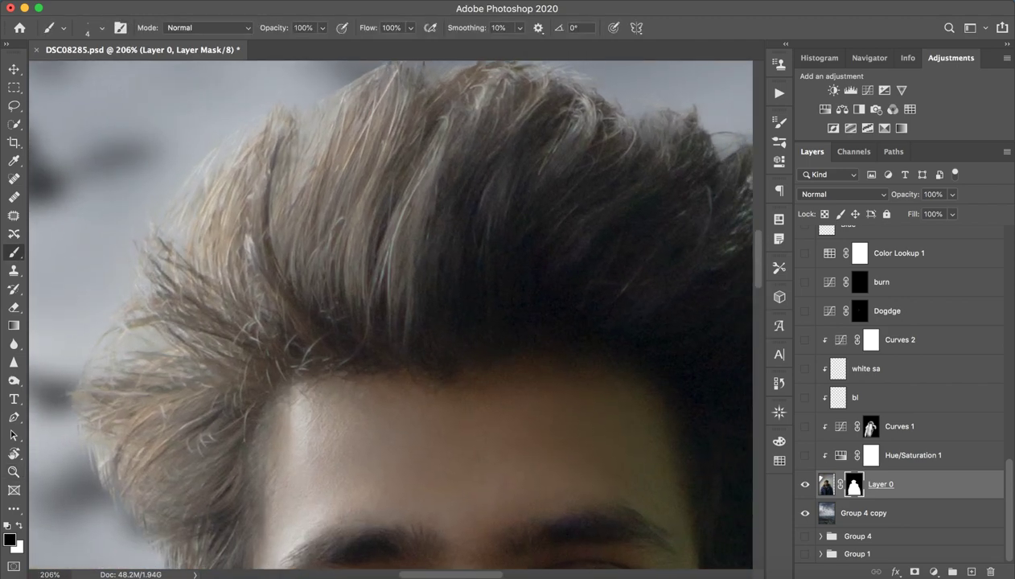
key(x)
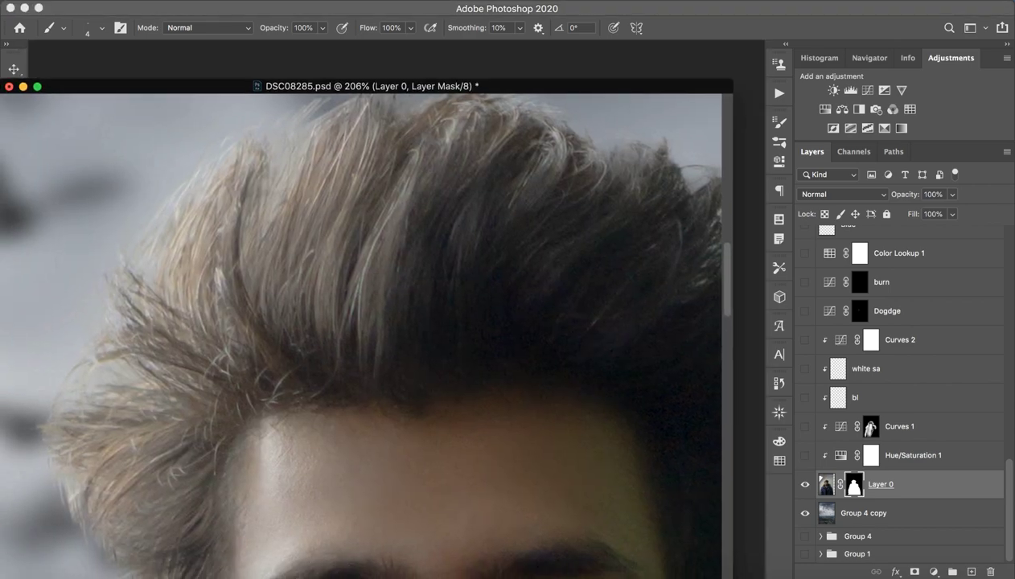
Step: Paint white over the crown hair strands so they show against the sky
scroll(390, 314, up, 5)
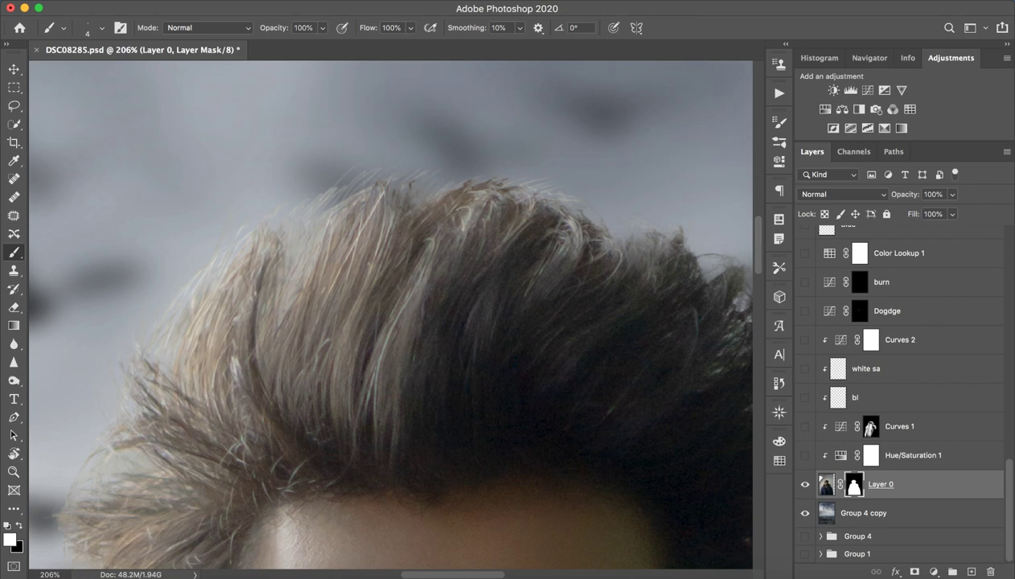
drag(447, 176, 475, 168)
scroll(390, 313, down, 5)
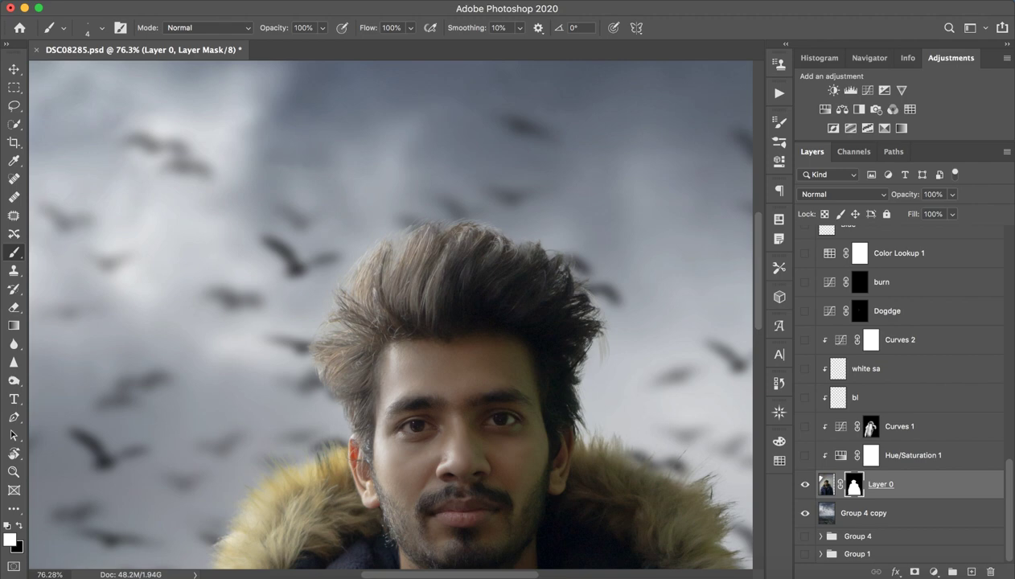
scroll(390, 313, down, 5)
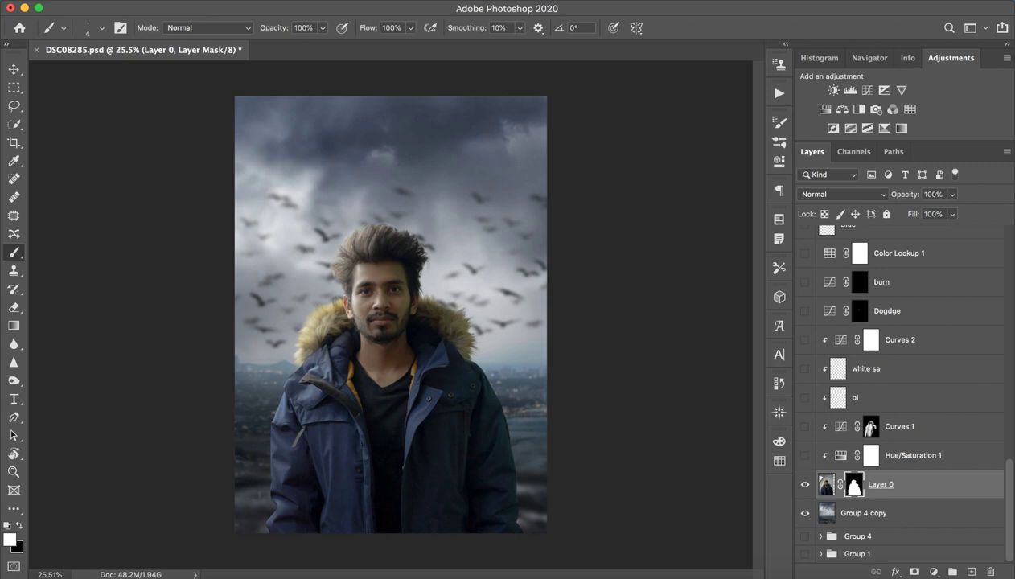
click(913, 456)
click(804, 455)
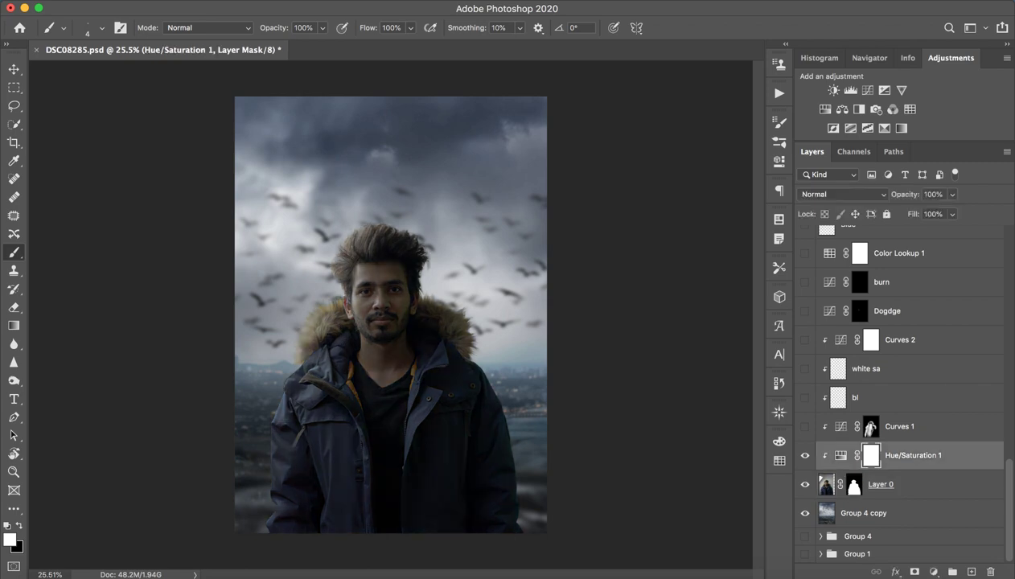
double_click(841, 455)
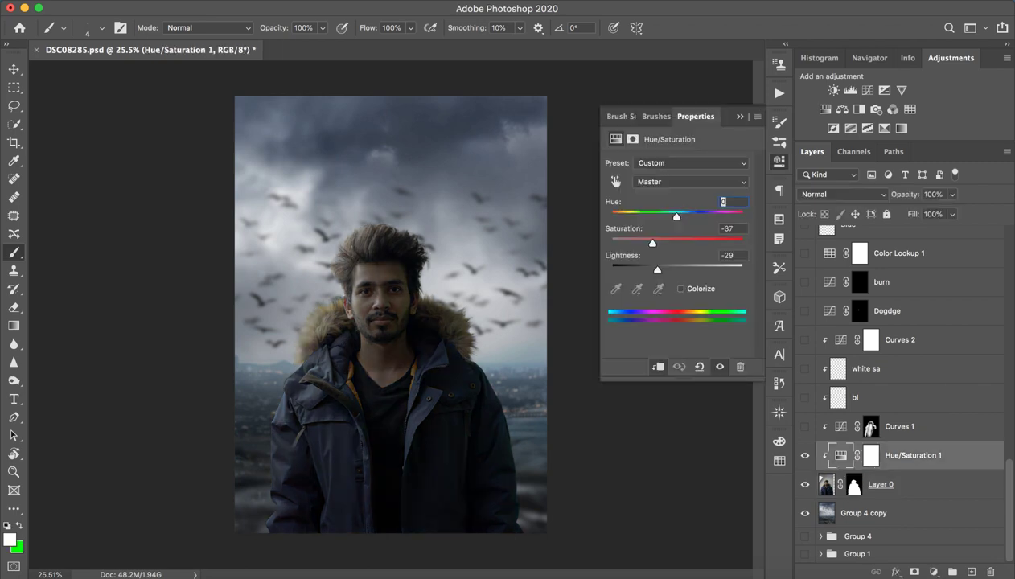
key(Escape)
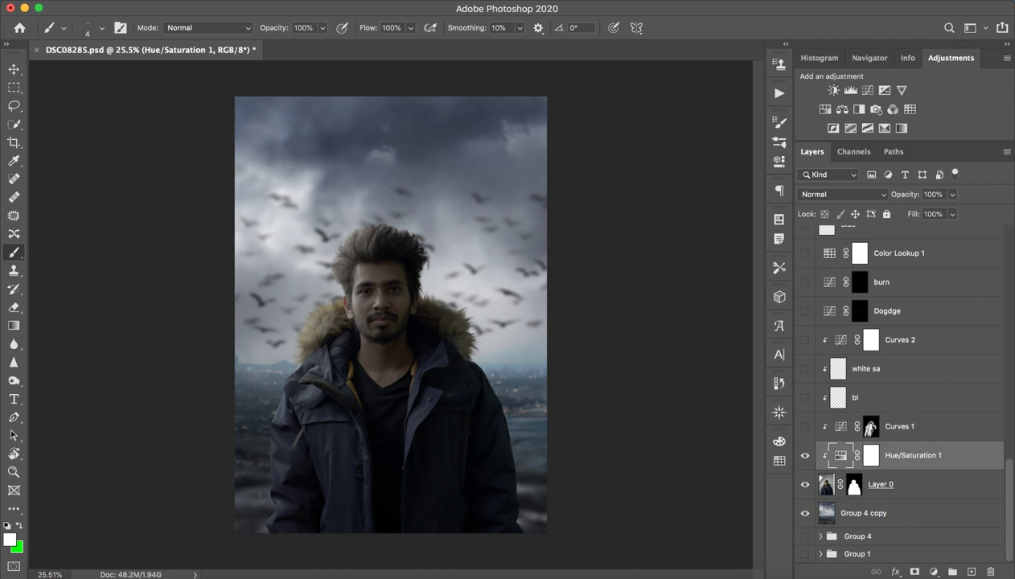
click(778, 160)
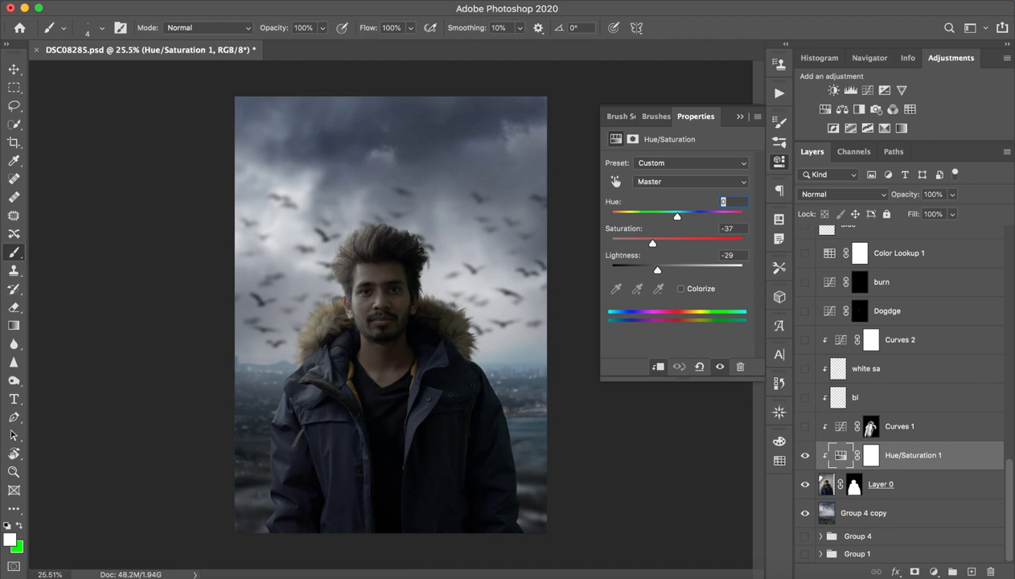
mouse_move(657, 270)
mouse_down()
mouse_move(632, 271)
mouse_move(688, 271)
mouse_move(611, 270)
mouse_up()
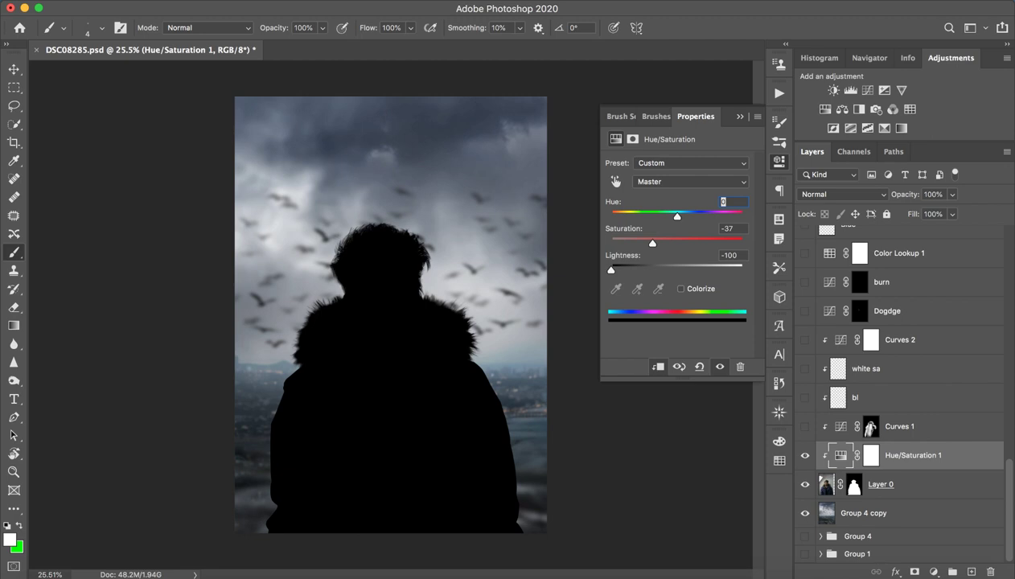
click(678, 366)
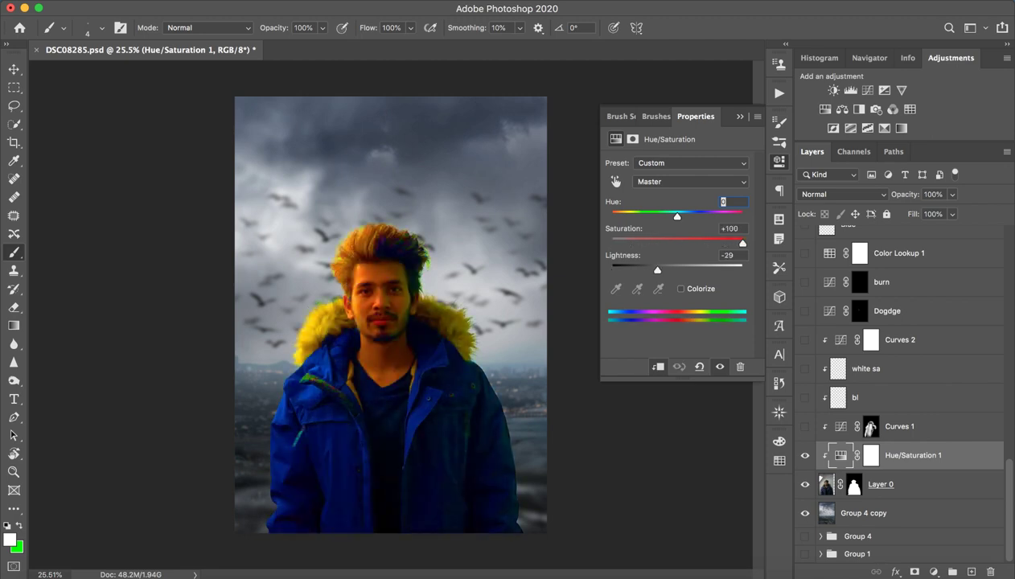
click(679, 366)
drag(634, 216, 664, 215)
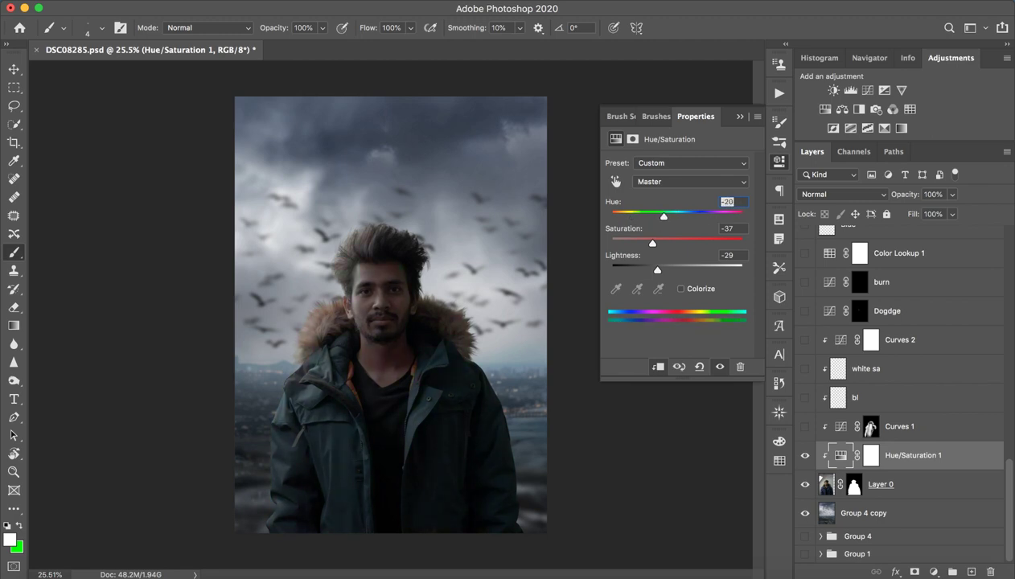
text(0)
key(Return)
click(779, 160)
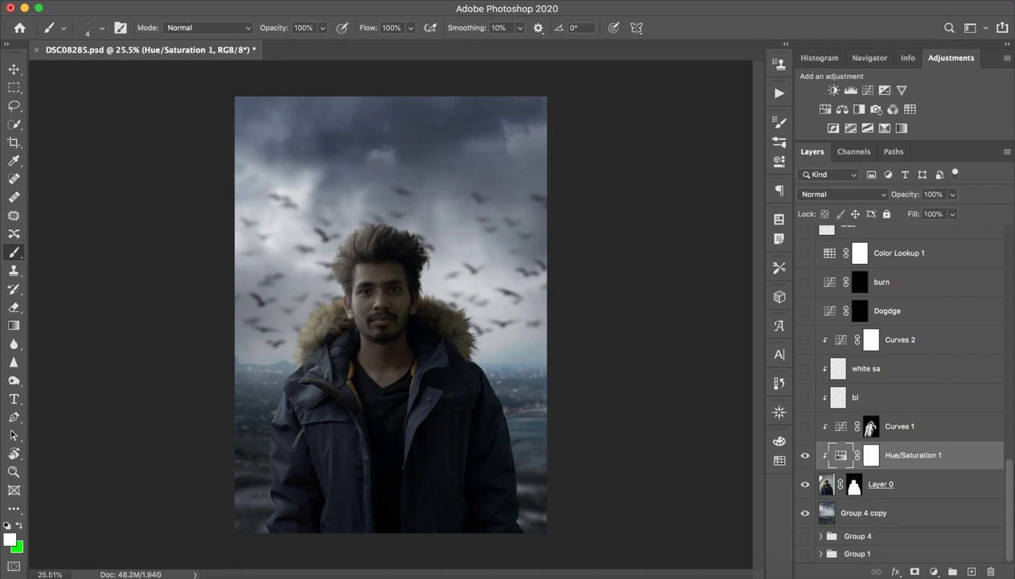
Step: Turn on Curves 1, toggling it off and on to compare the brightening, leaving it visible
click(870, 427)
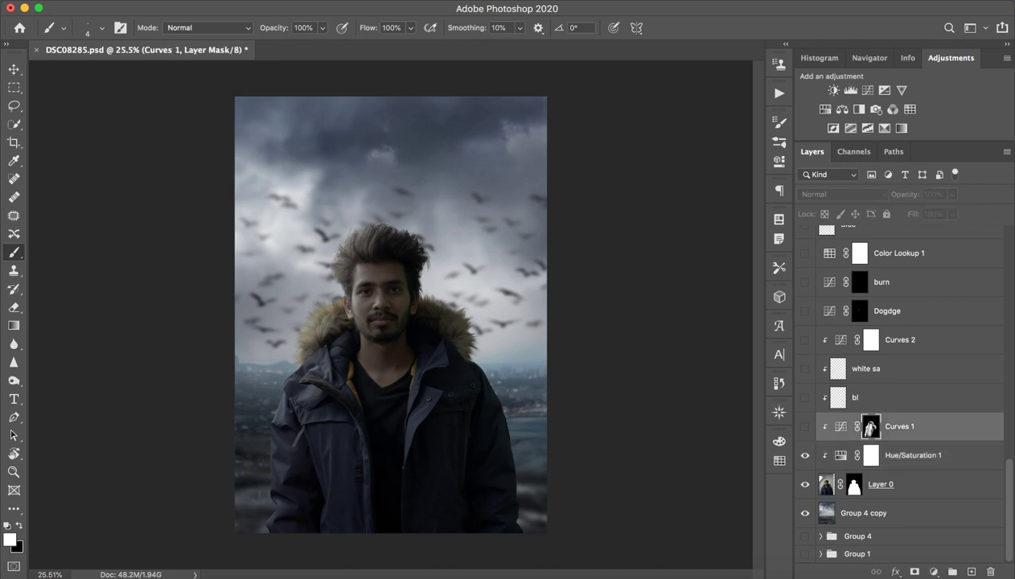
click(805, 426)
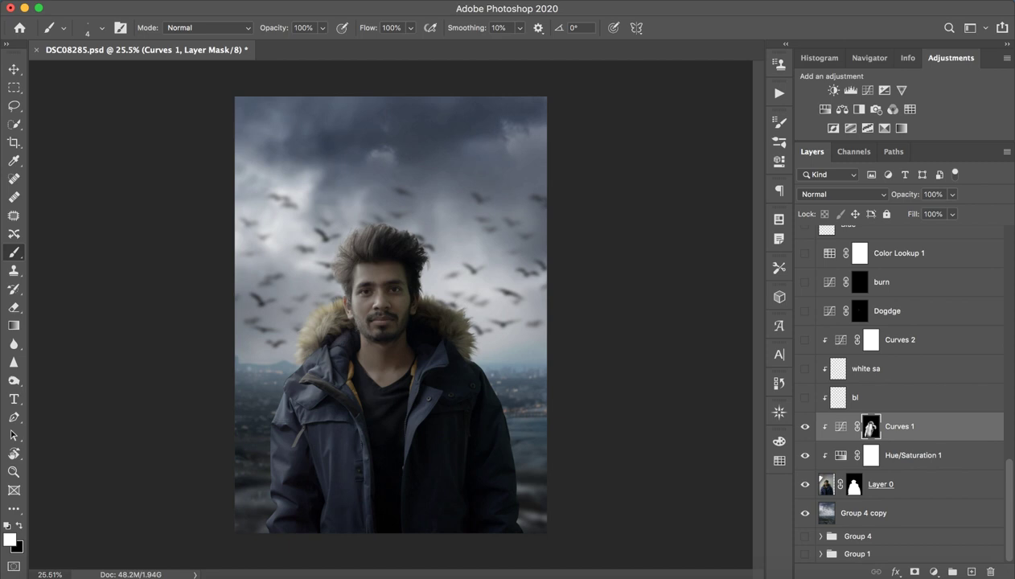
key(z)
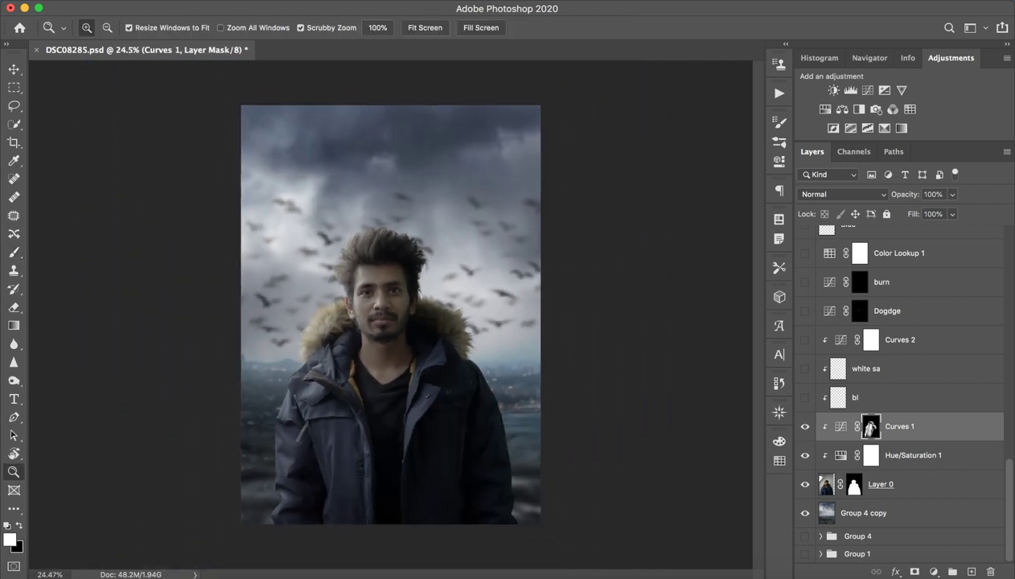
key(b)
click(805, 426)
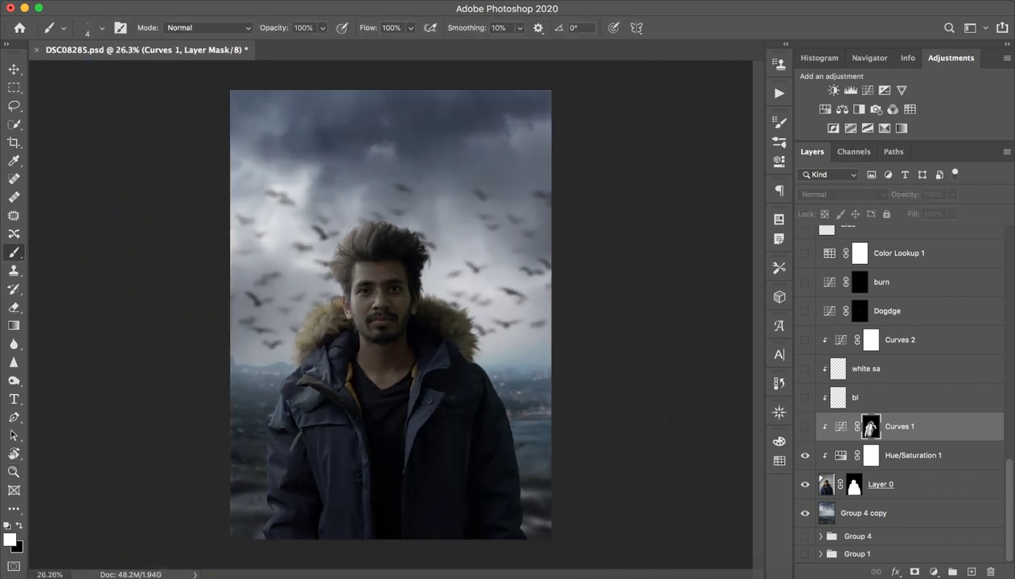
click(804, 426)
click(804, 426)
click(804, 426)
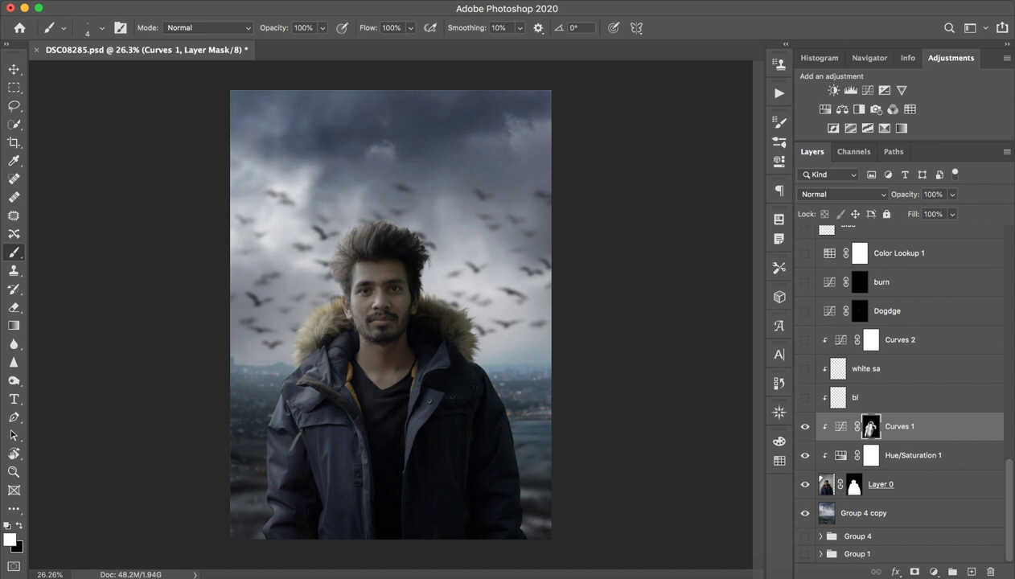
click(925, 398)
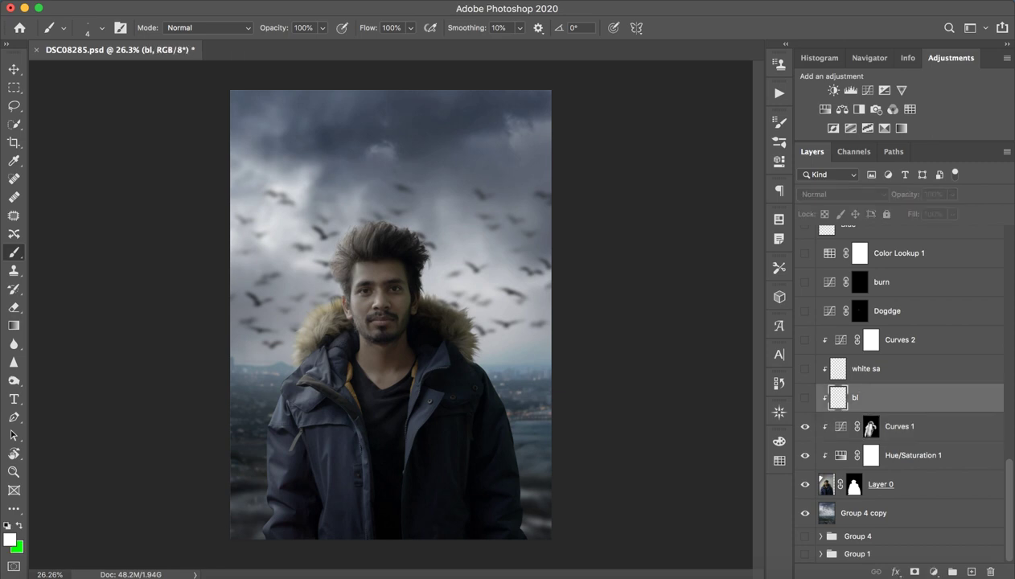
Step: Preview the bl and white sa layers while zoomed in on the jacket
click(805, 397)
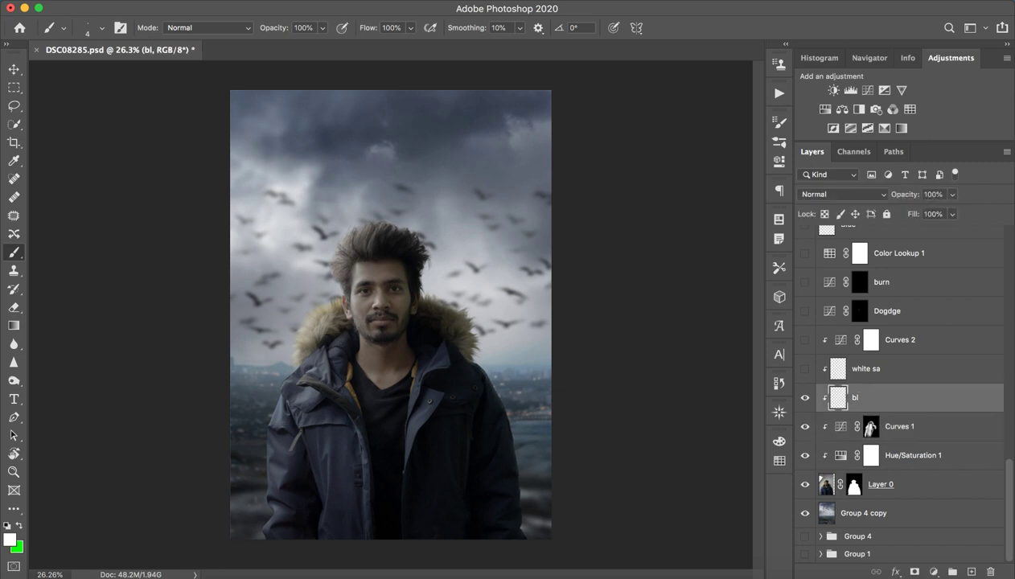
click(805, 397)
drag(468, 400, 563, 400)
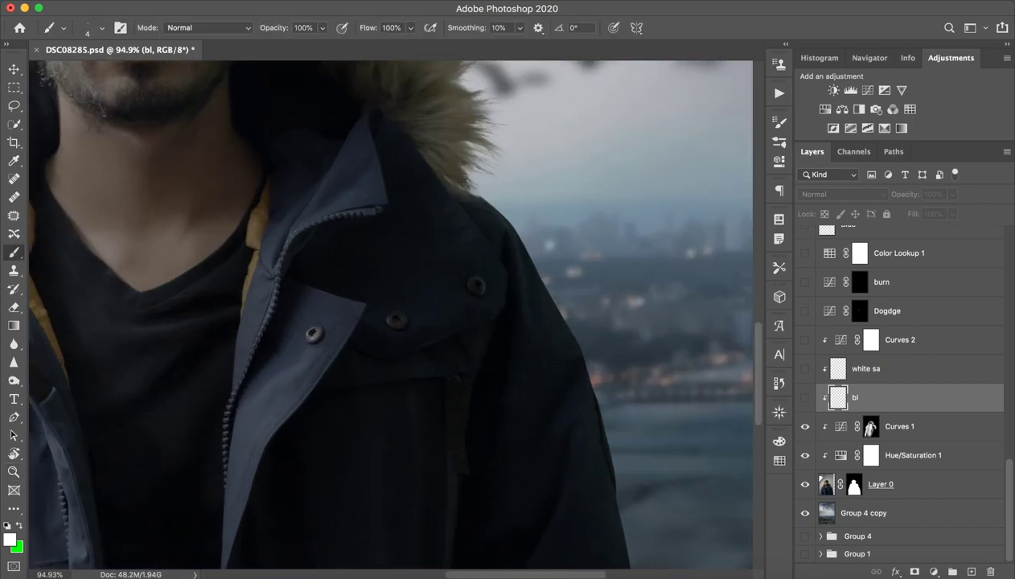
key(super+comma)
click(805, 369)
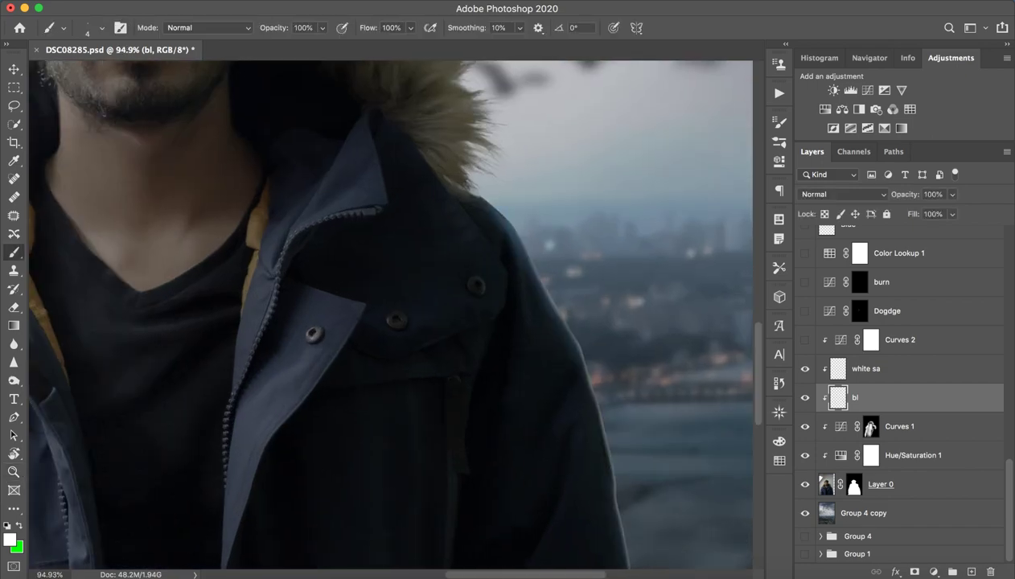
key(z)
mouse_move(515, 353)
mouse_down()
mouse_move(450, 354)
mouse_move(502, 354)
mouse_up()
key(super+1)
key(b)
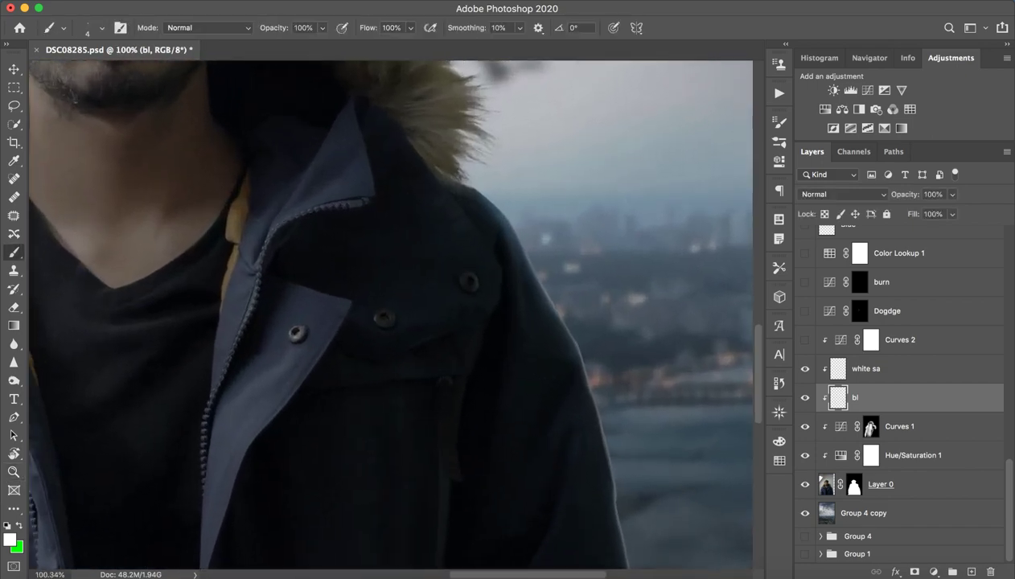
Step: Hide bl and white sa, then add a new clipped Layer 14 above Curves 1
click(805, 397)
click(805, 368)
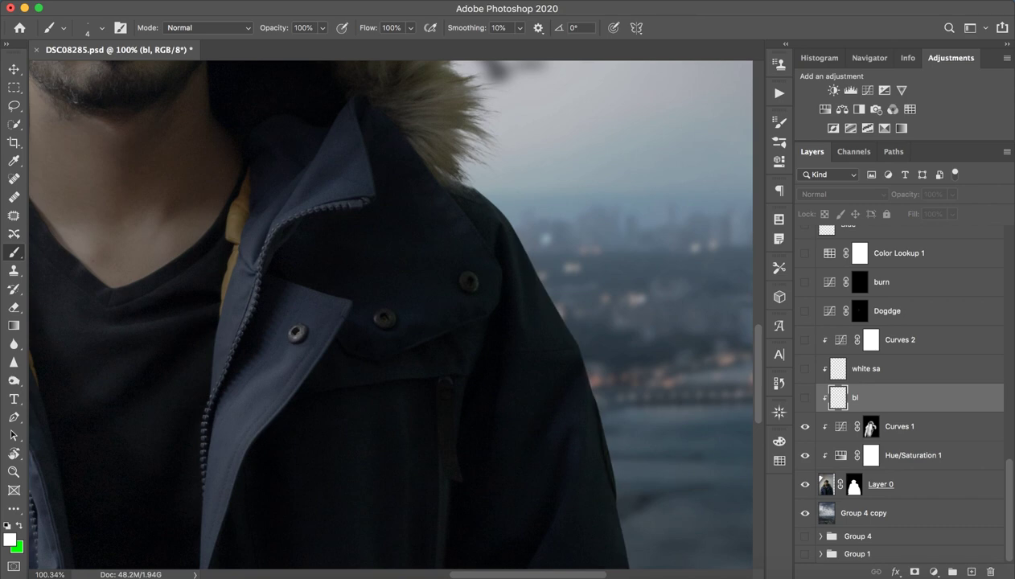
click(871, 426)
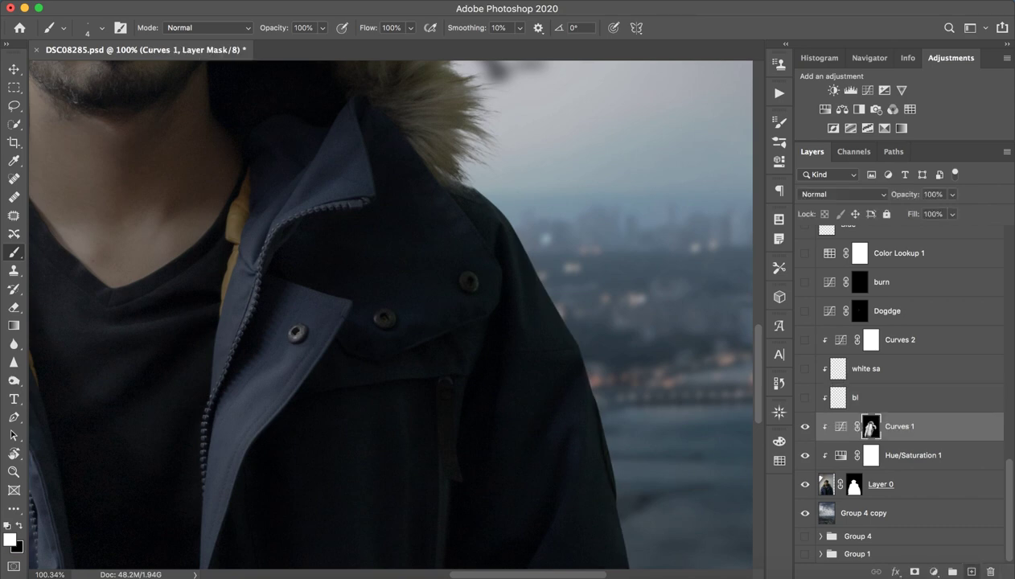
click(971, 572)
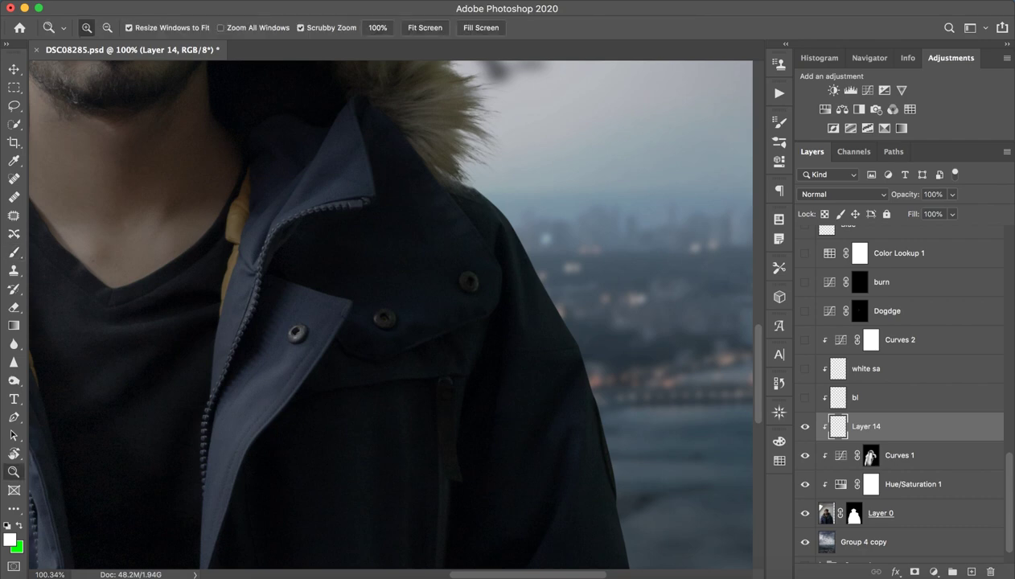
Step: Set up a 37 px soft white brush on Layer 14, undoing an accidental dark stroke
drag(551, 283, 599, 283)
key(d)
drag(535, 229, 562, 230)
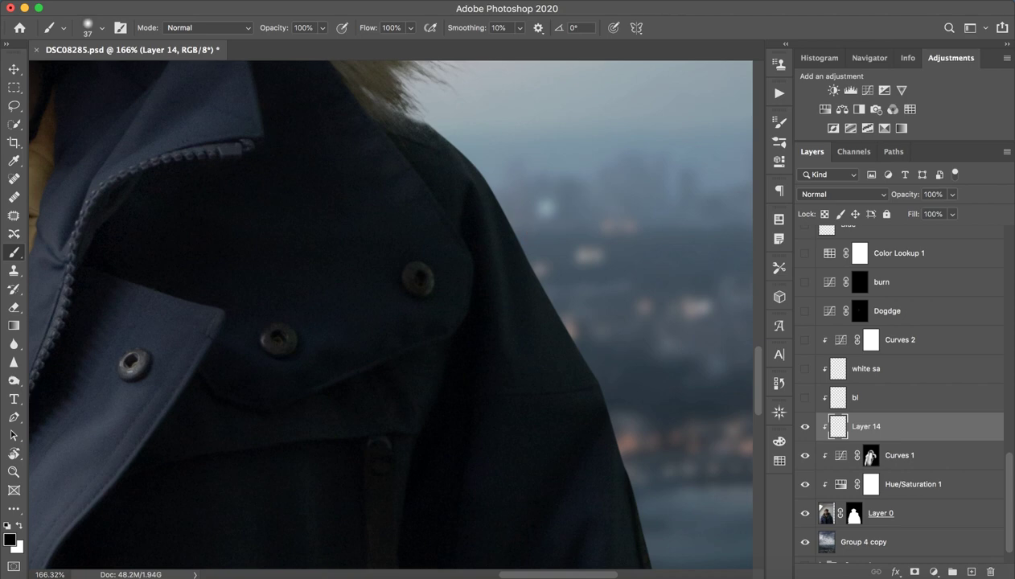
ctrl+alt+click(596, 241)
drag(510, 242, 561, 330)
key(x)
key(ctrl+z)
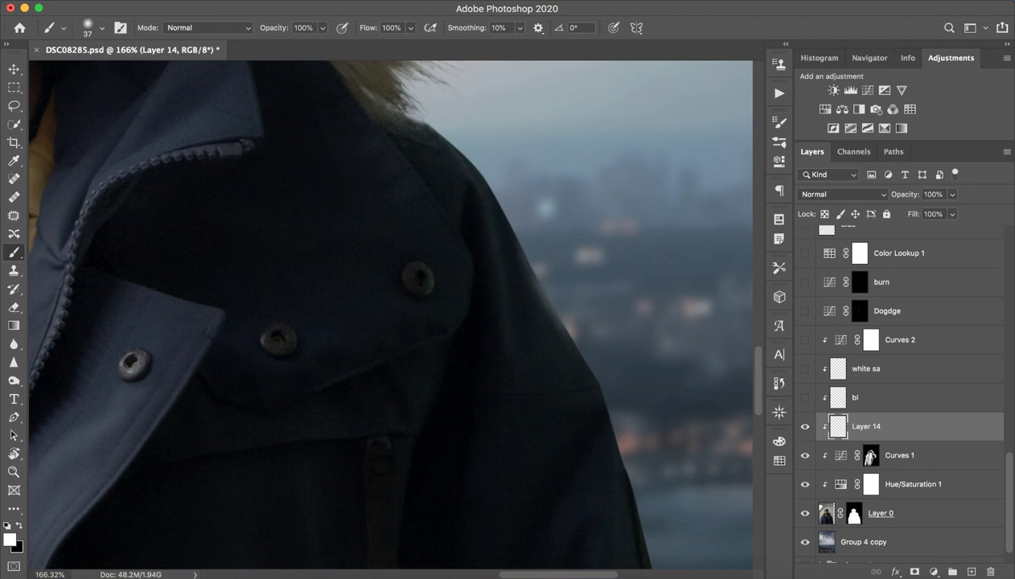
Step: Paint soft white strokes along the parka's right edge and shoulder
drag(558, 328, 593, 392)
drag(537, 301, 608, 434)
drag(584, 368, 621, 479)
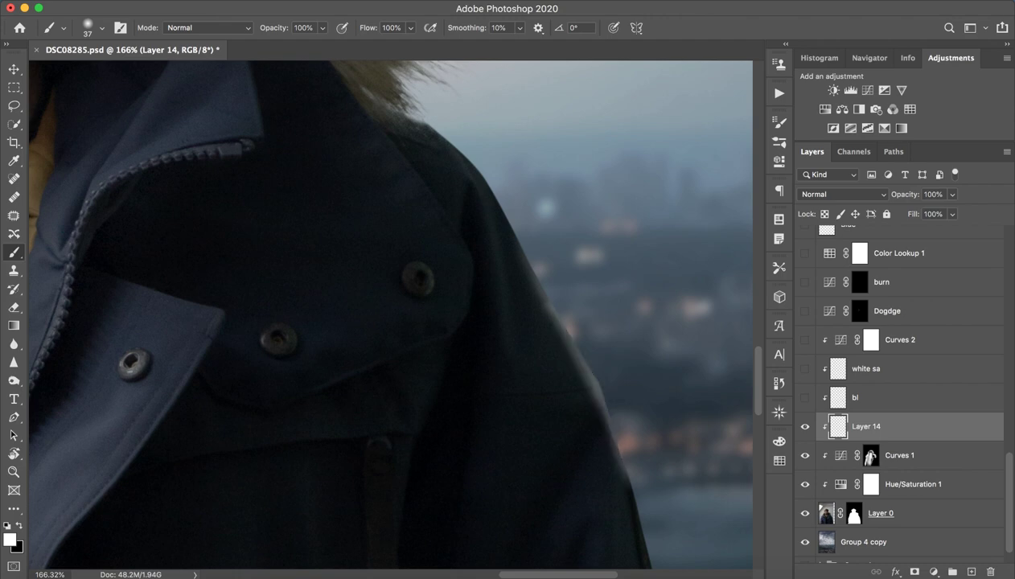
drag(595, 401, 624, 487)
drag(458, 157, 517, 255)
drag(498, 215, 587, 392)
scroll(391, 314, down, 2)
scroll(391, 314, down, 3)
drag(561, 283, 596, 460)
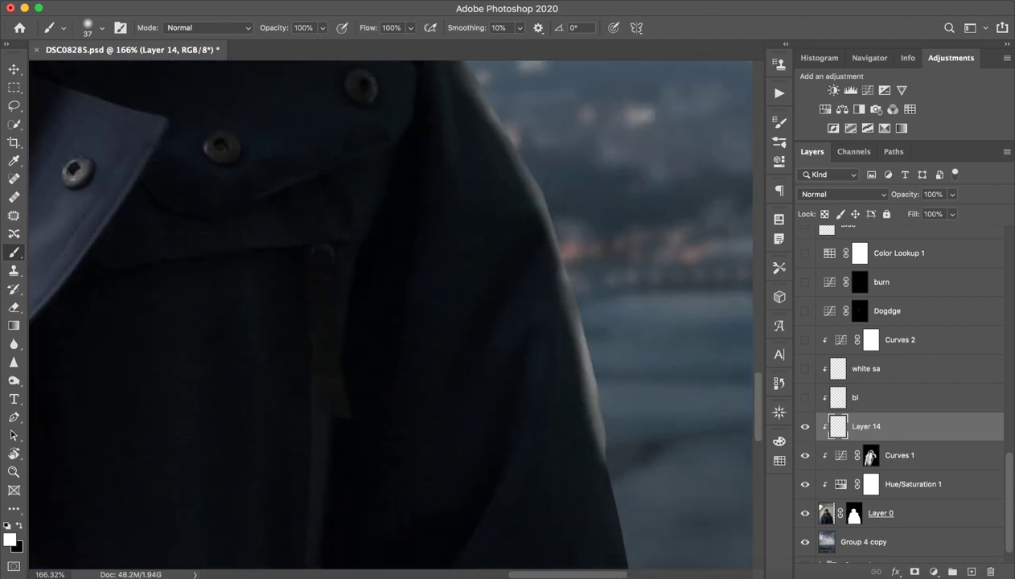
drag(586, 391, 607, 527)
drag(595, 450, 612, 543)
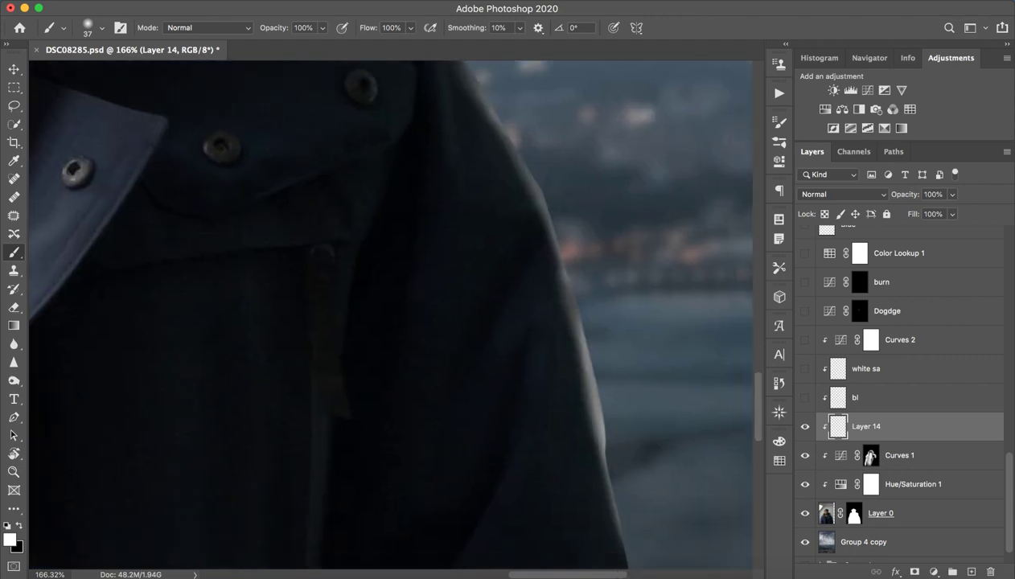
Step: Brighten the lower part of the coat edge with more white strokes
scroll(390, 314, down, 3)
drag(555, 283, 582, 404)
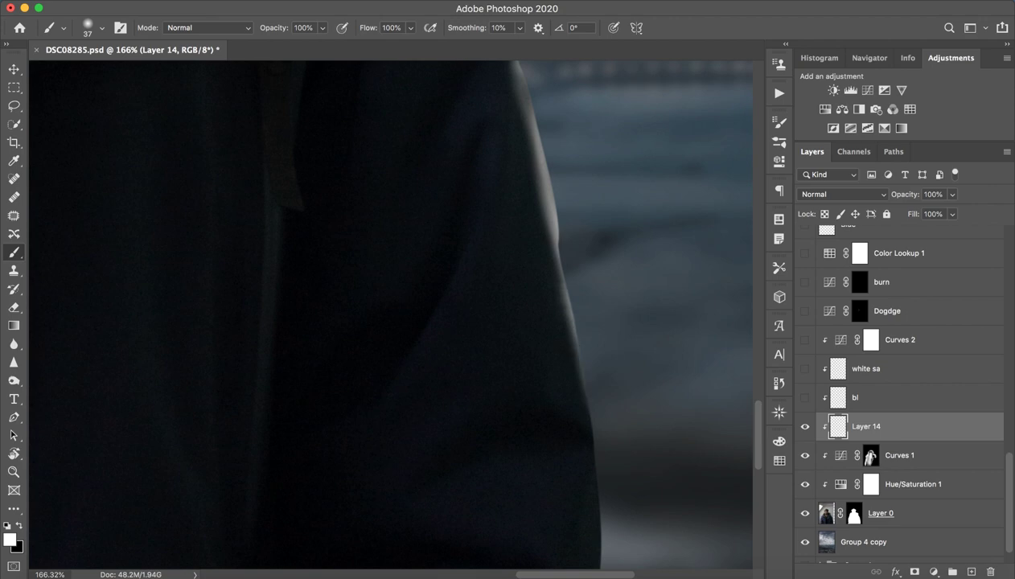
drag(561, 348, 591, 515)
drag(556, 312, 593, 540)
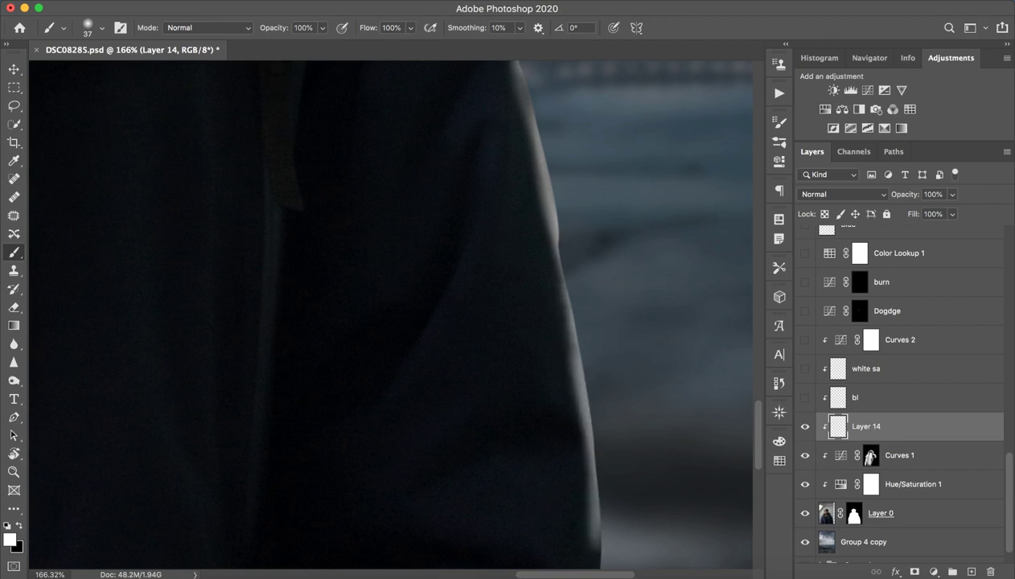
Step: Trim the glow with a 133 px eraser, then delete Layer 14 altogether
key(e)
drag(396, 419, 434, 419)
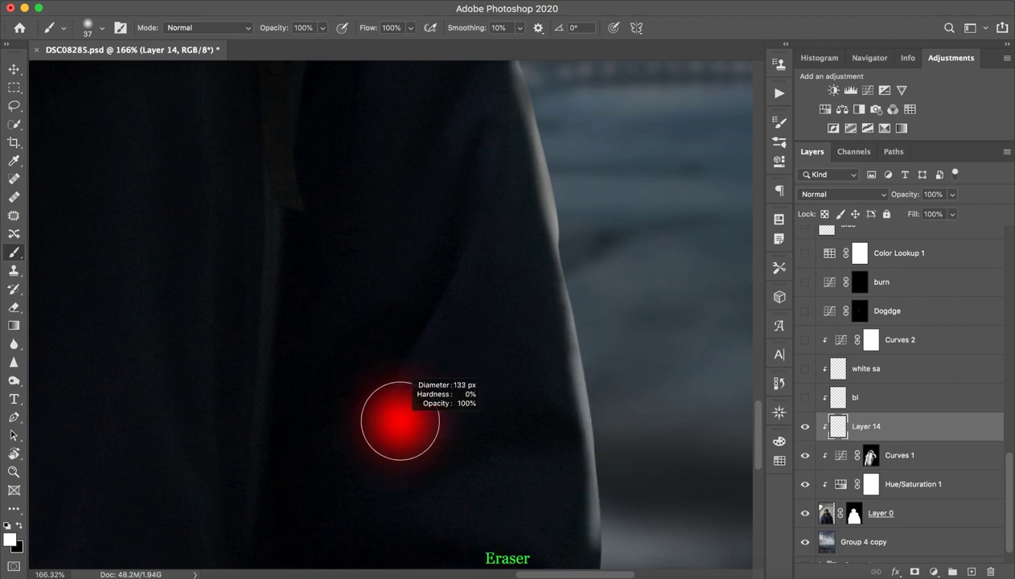
mouse_move(523, 390)
mouse_down()
mouse_move(522, 525)
mouse_move(519, 446)
mouse_move(474, 294)
mouse_move(416, 223)
mouse_move(378, 241)
mouse_up()
scroll(483, 275, up, 5)
key(z)
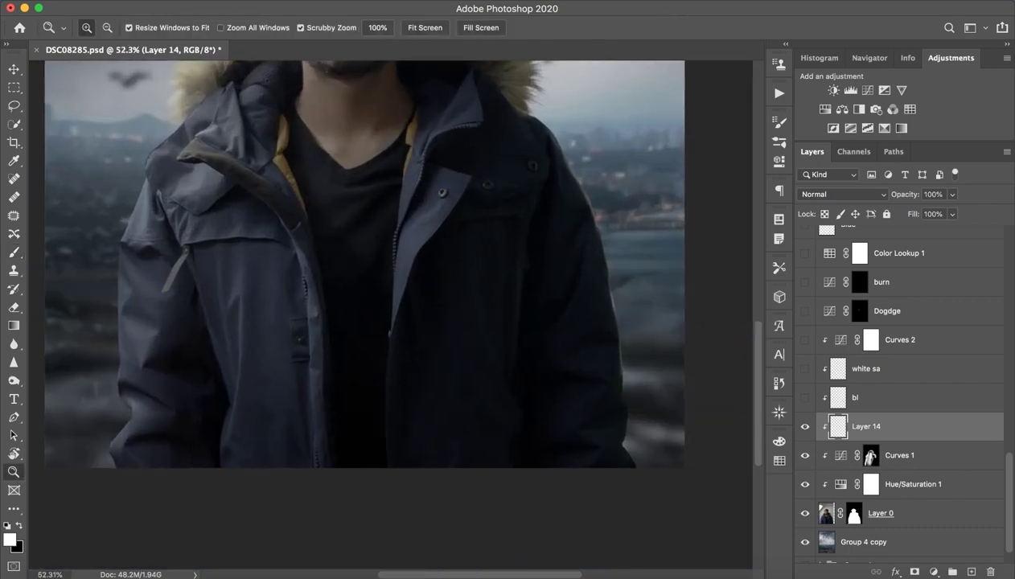
drag(607, 281, 644, 282)
key(b)
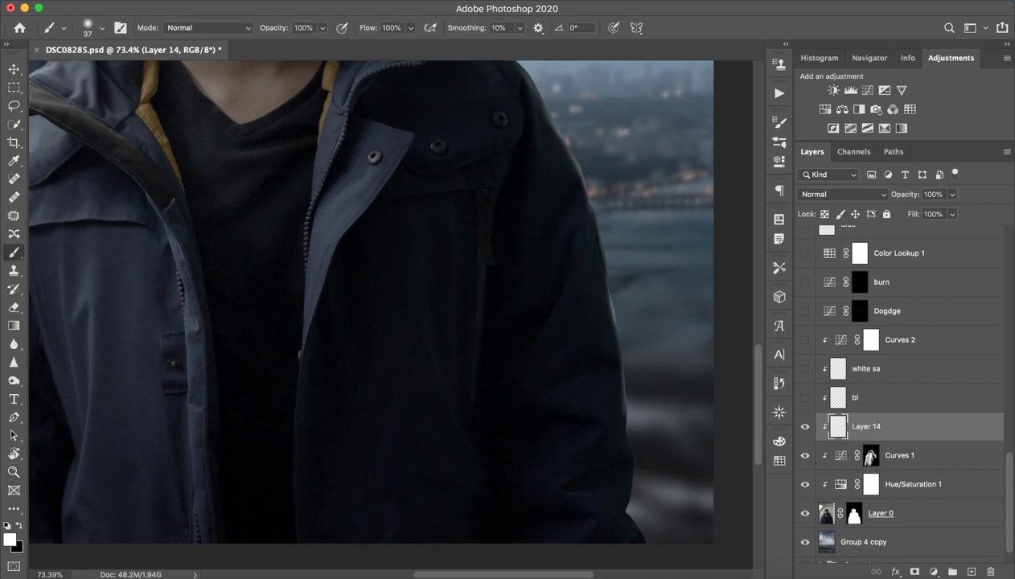
key(Delete)
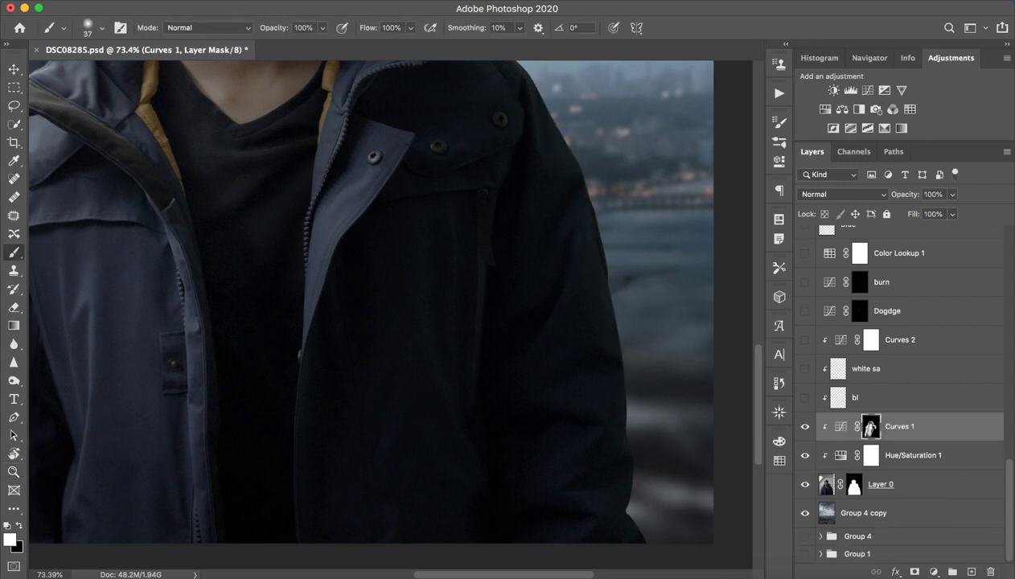
Step: Show the bl layer and zoom in to inspect the jacket
click(805, 397)
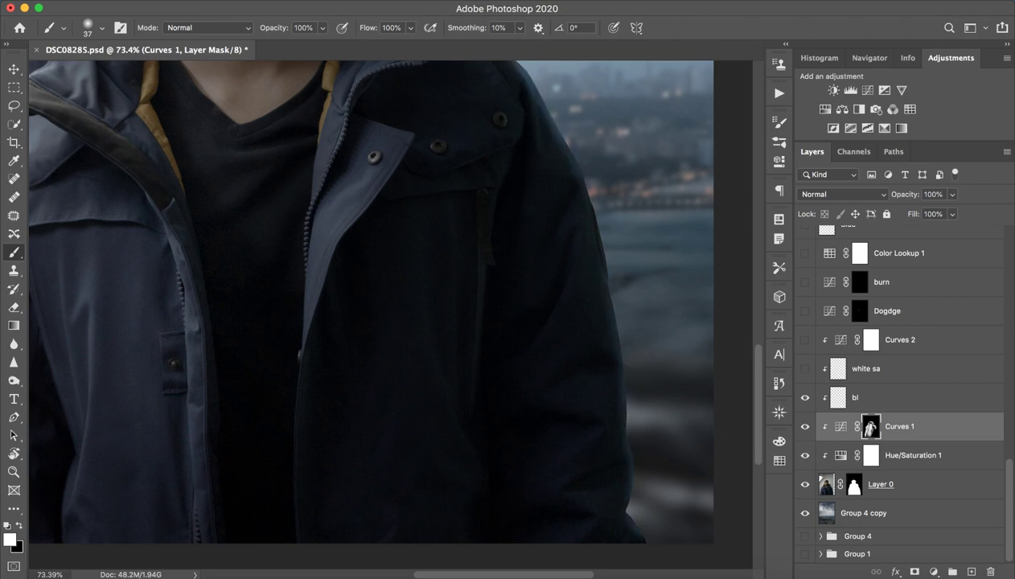
key(z)
click(592, 201)
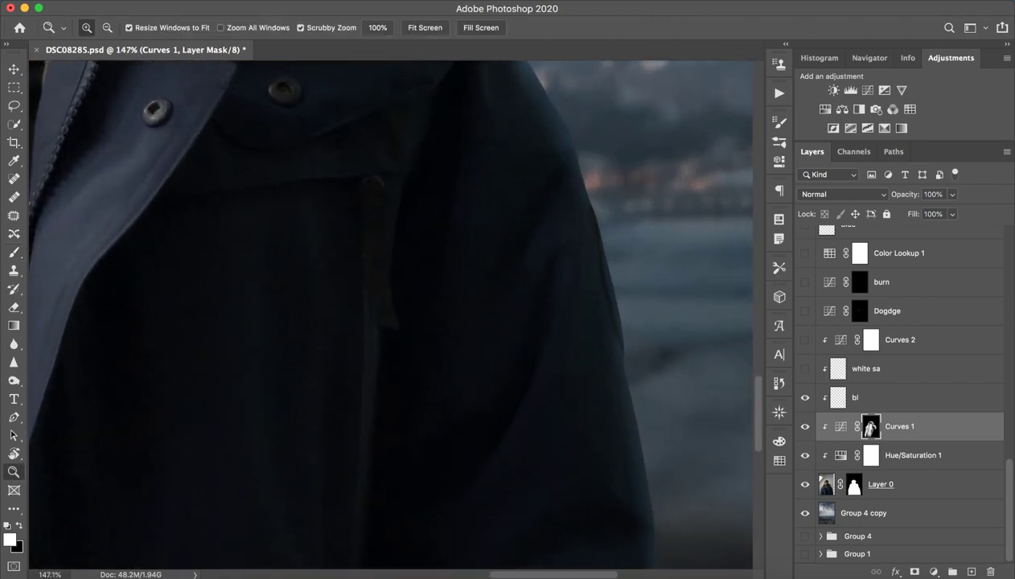
key(b)
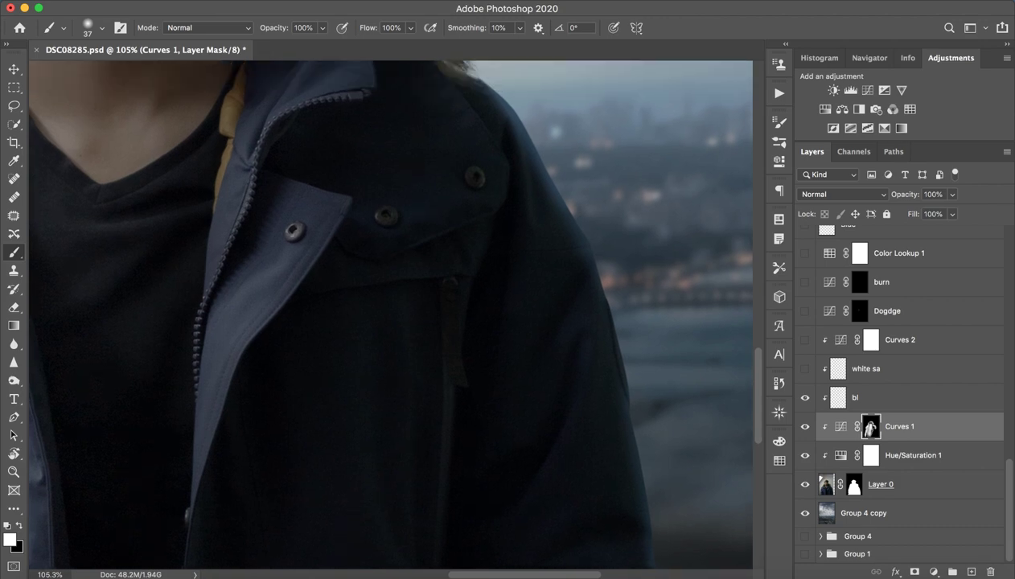
scroll(390, 313, up, 2)
scroll(390, 314, up, 2)
key(z)
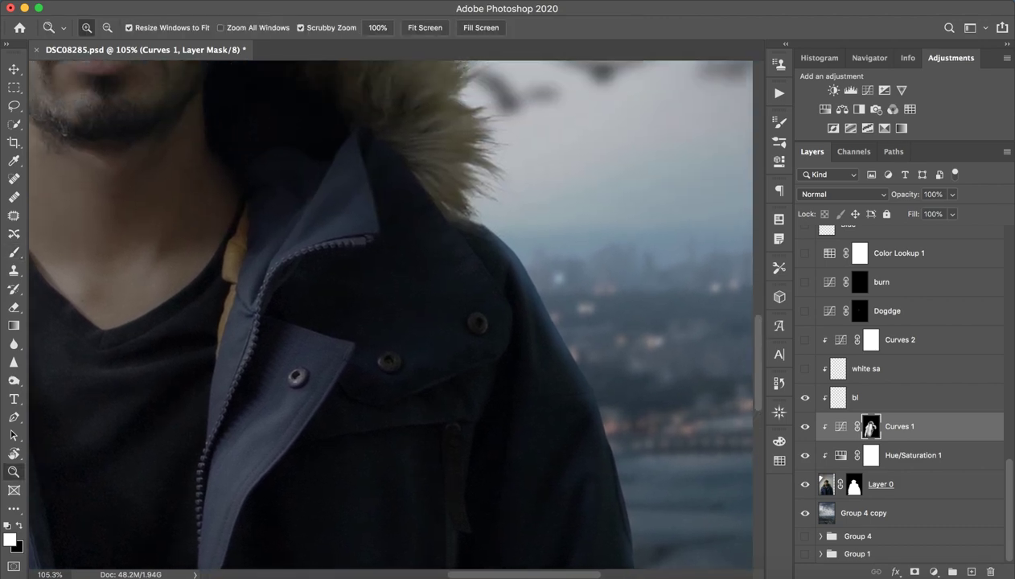
Step: Show and select the white sa layer, then zoom out to review the whole photo
click(865, 368)
click(805, 369)
scroll(390, 314, up, 3)
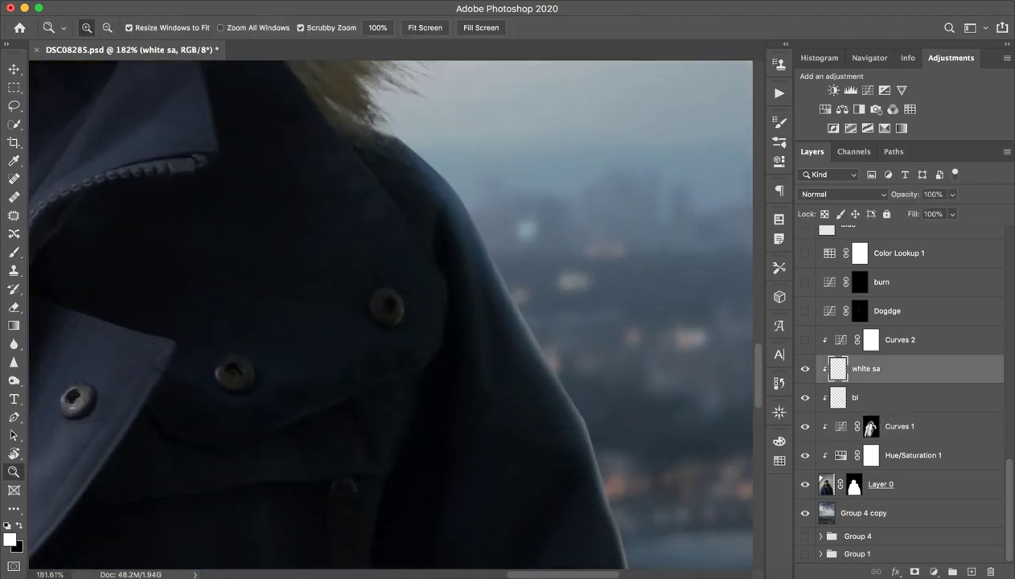
scroll(390, 314, down, 2)
scroll(390, 314, down, 2)
scroll(390, 314, down, 2)
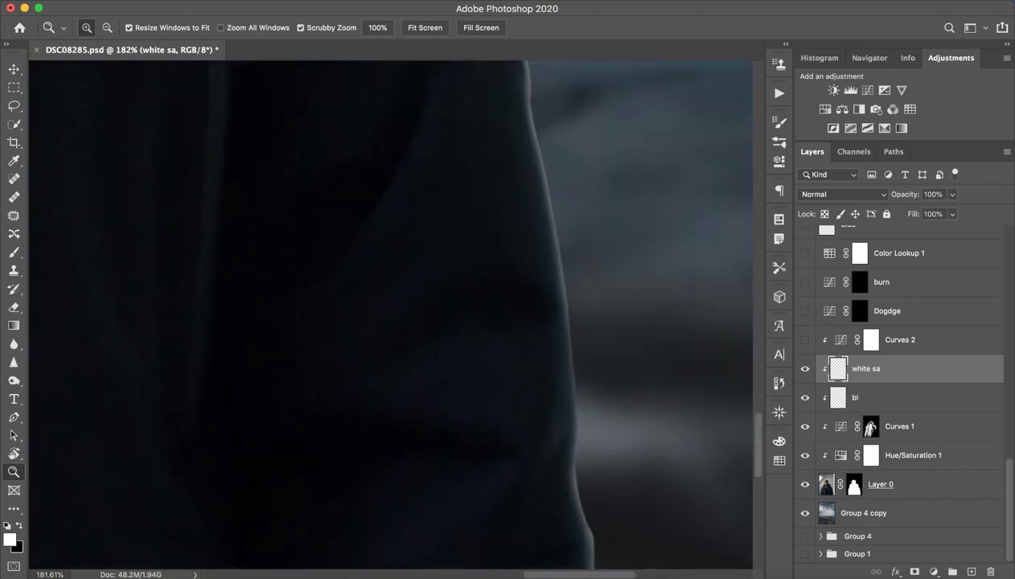
scroll(390, 313, down, 5)
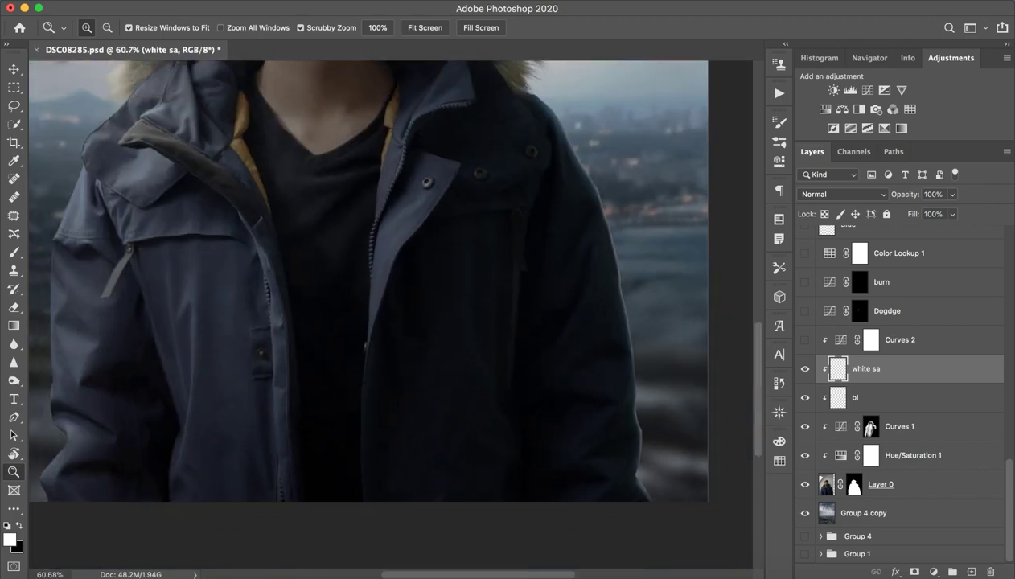
key(ctrl+minus)
key(ctrl+minus)
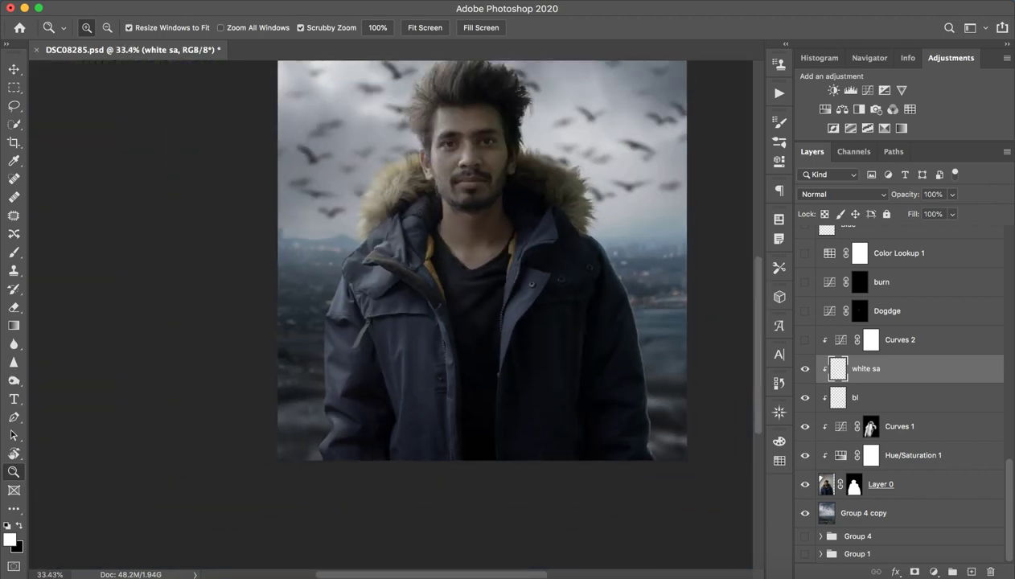
scroll(391, 314, down, 3)
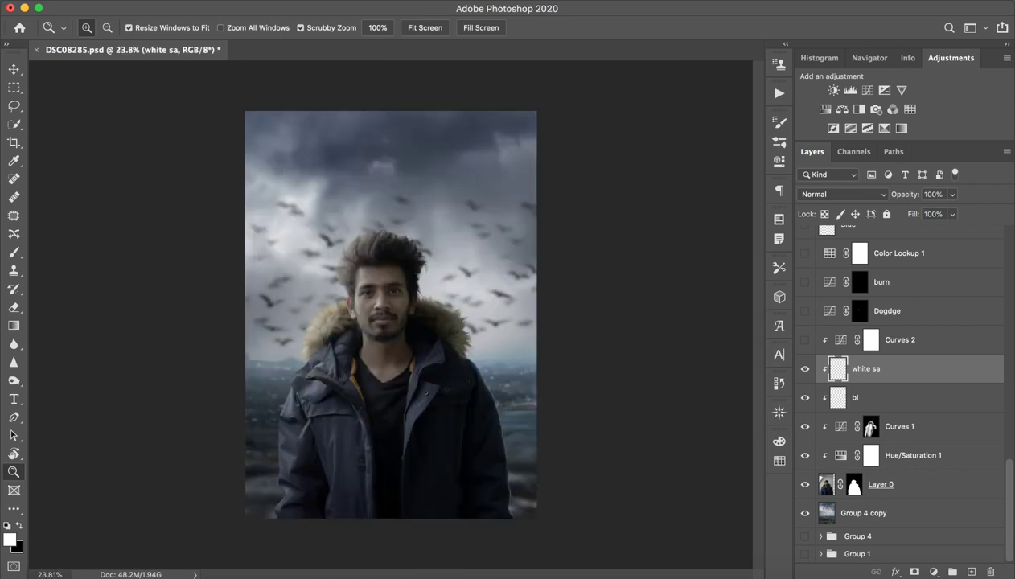
scroll(391, 314, up, 2)
scroll(391, 314, down, 1)
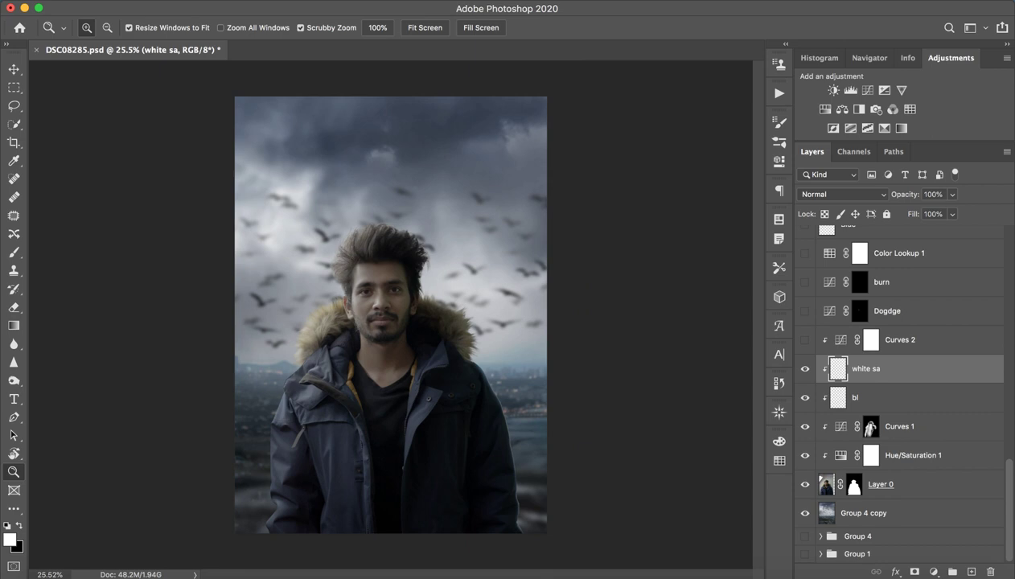
Step: Compare Curves 2 and white sa on and off, leaving both visible
click(870, 340)
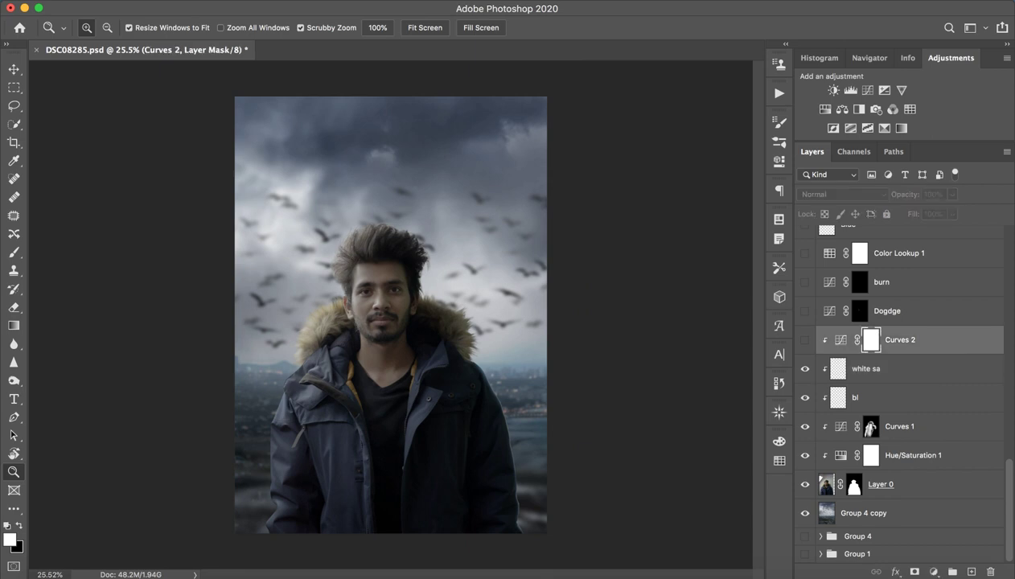
click(805, 339)
click(805, 340)
click(805, 339)
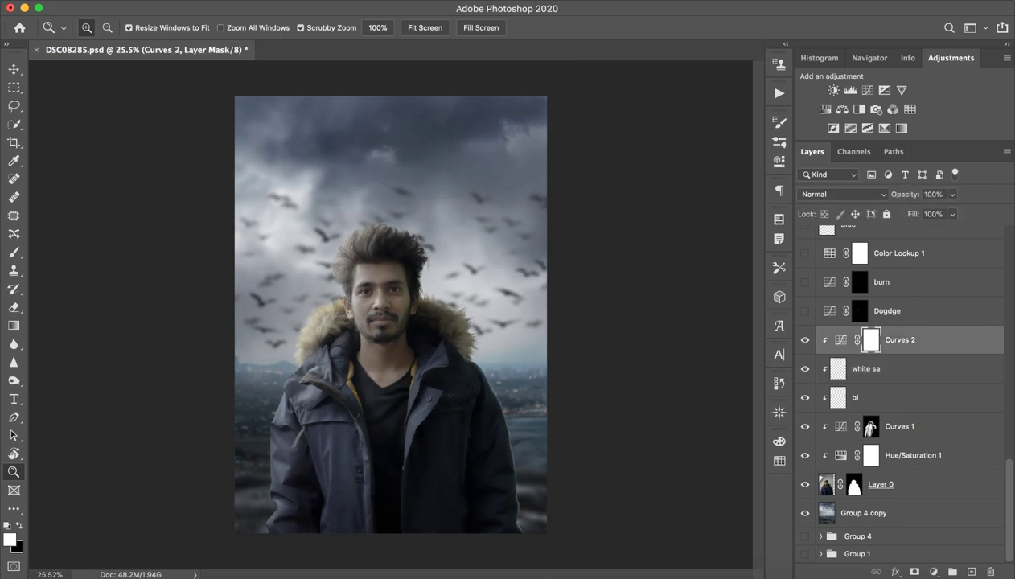
click(805, 339)
click(805, 340)
click(805, 339)
click(805, 368)
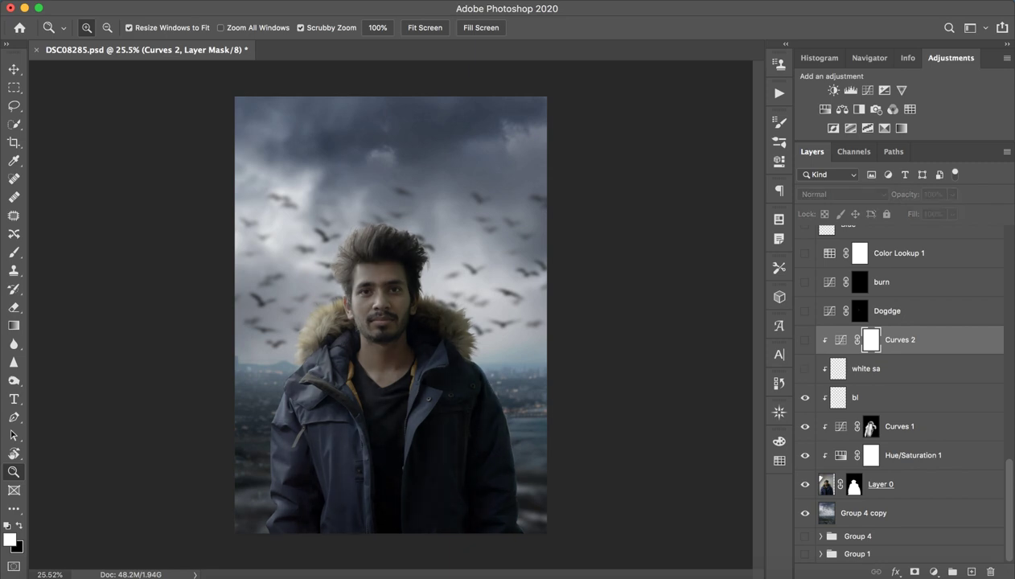
click(805, 339)
click(805, 368)
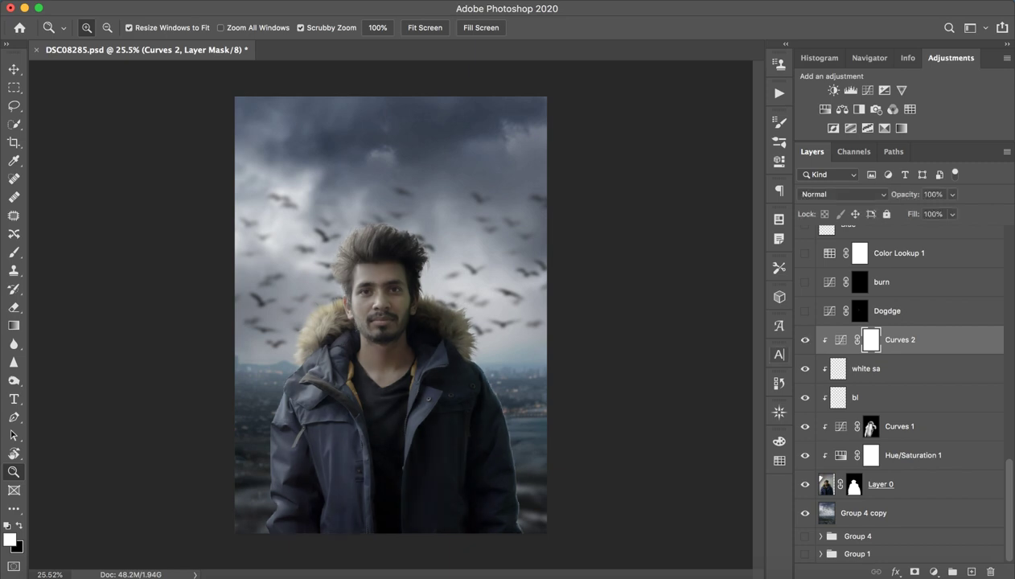
Step: Switch on the burn and Dogdge layers, zoom to the face, and open Dogdge's blending options
scroll(885, 386, up, 2)
scroll(893, 389, up, 3)
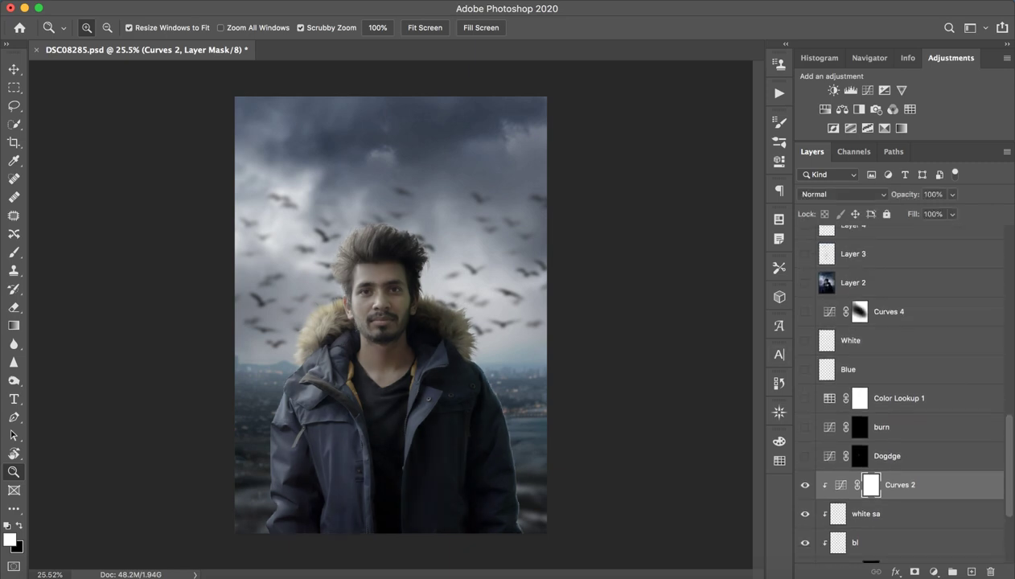
click(805, 456)
click(805, 427)
click(805, 456)
drag(357, 322, 450, 322)
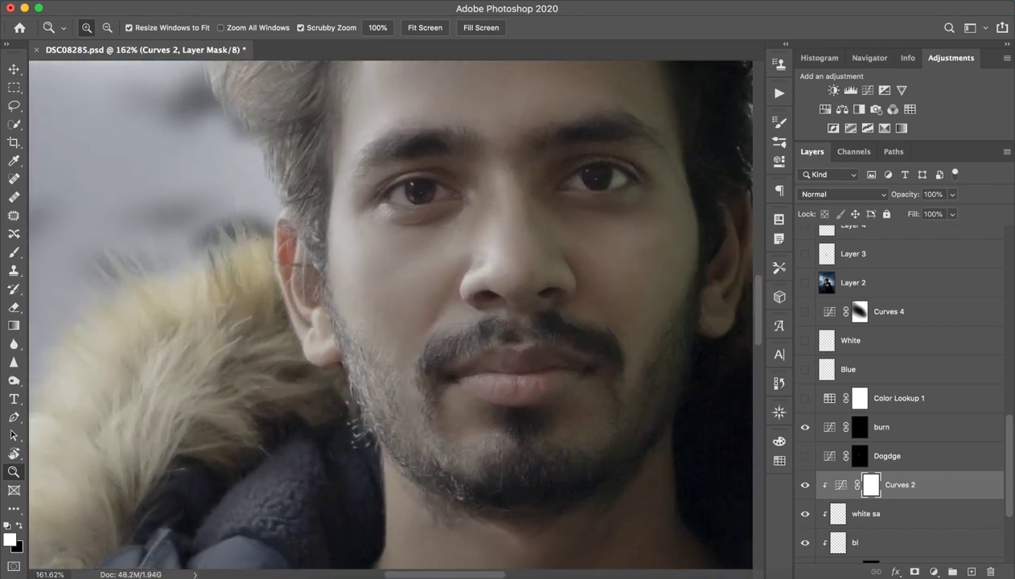
click(805, 456)
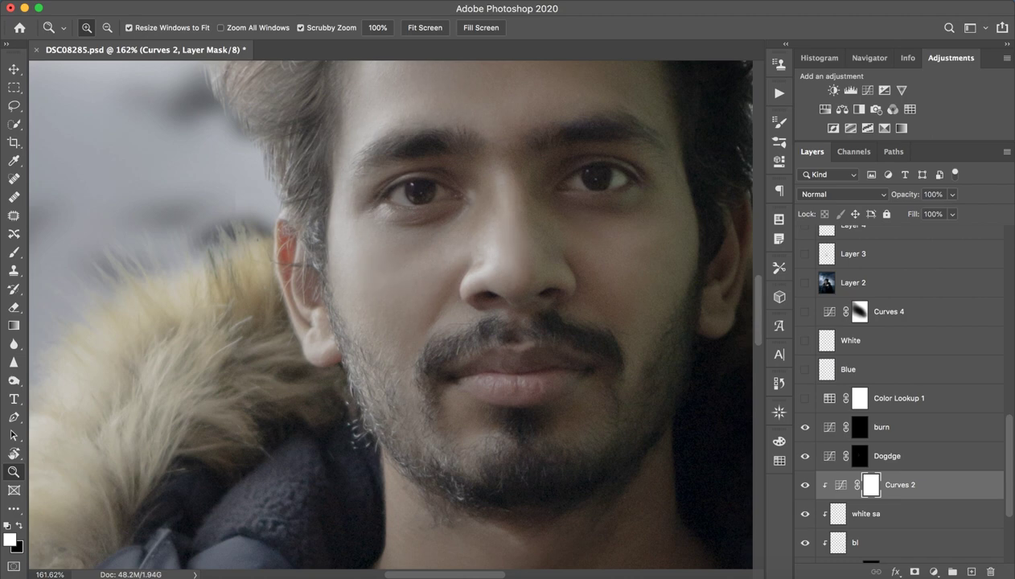
double_click(949, 456)
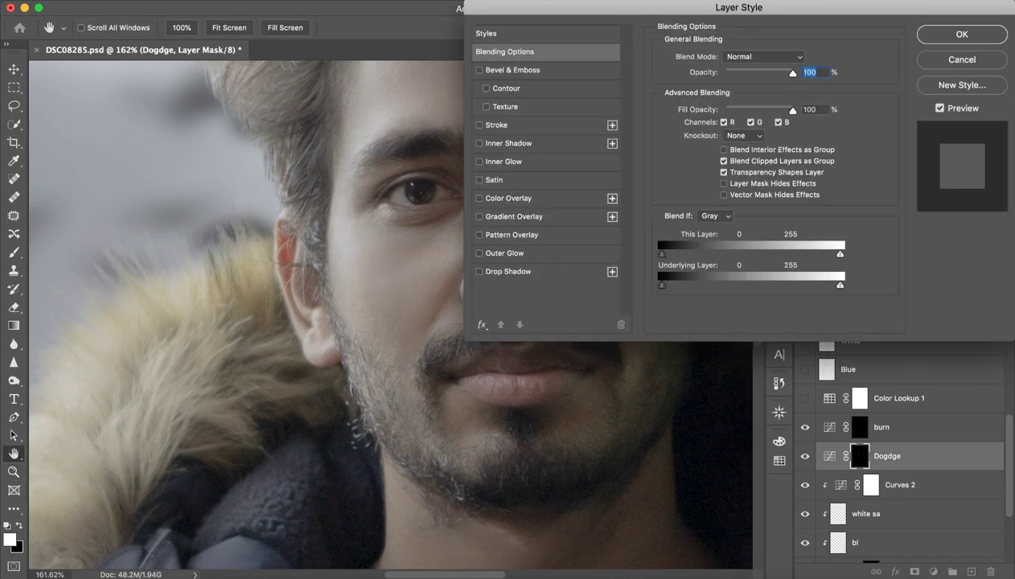
Step: Dismiss Layer Style unchanged and review Dogdge's effect and curve settings
key(Escape)
click(805, 456)
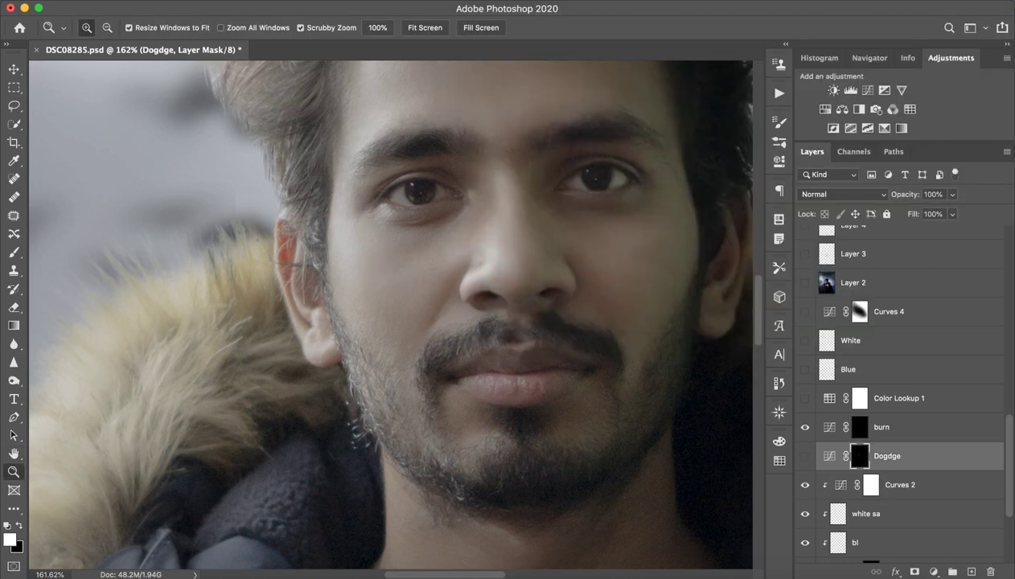
click(805, 456)
key(super+0)
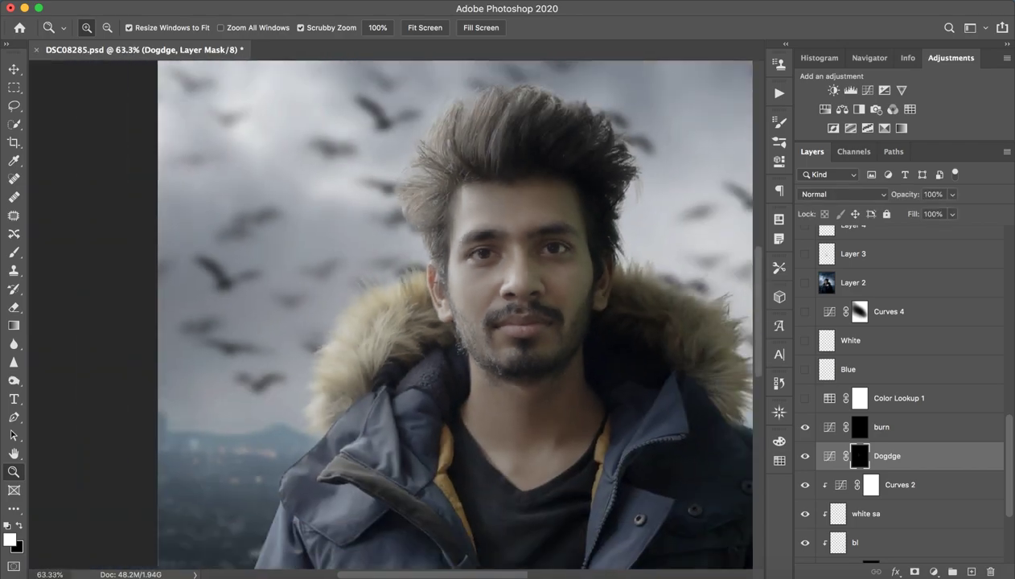
double_click(829, 456)
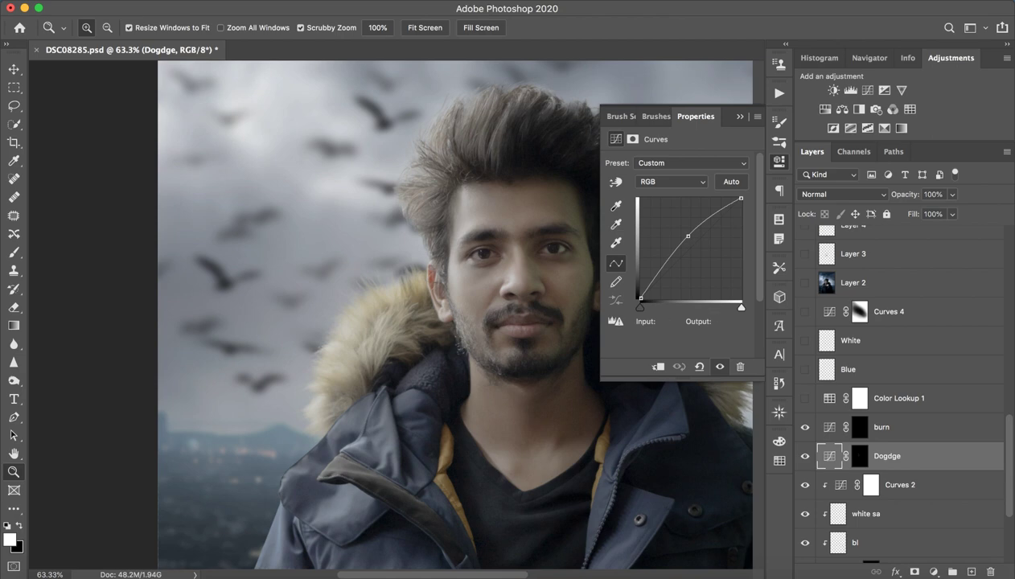
click(778, 161)
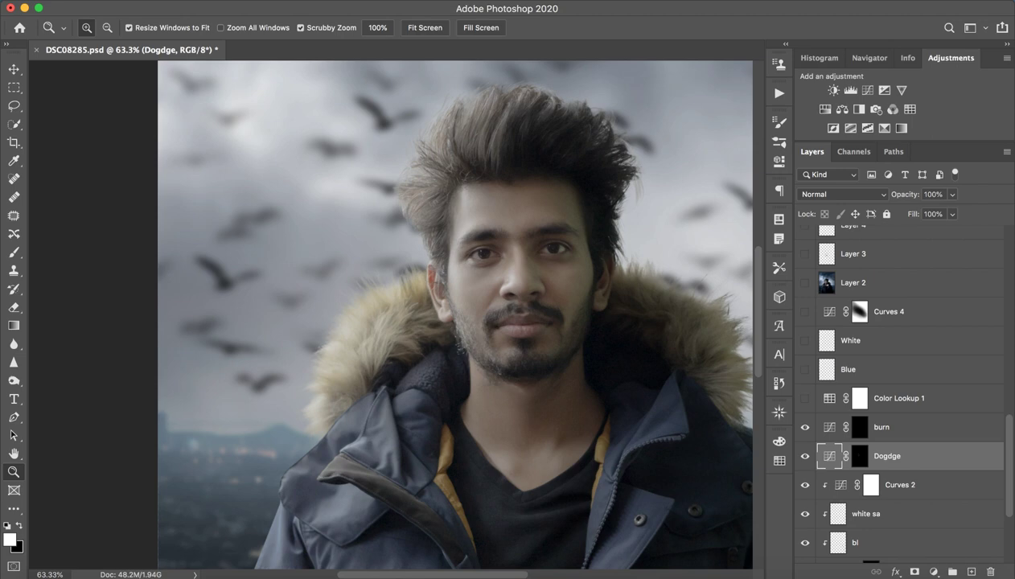
Step: Paint white on Dogdge's mask with a 93 px brush over the forehead and cheek
click(859, 456)
drag(480, 256, 530, 256)
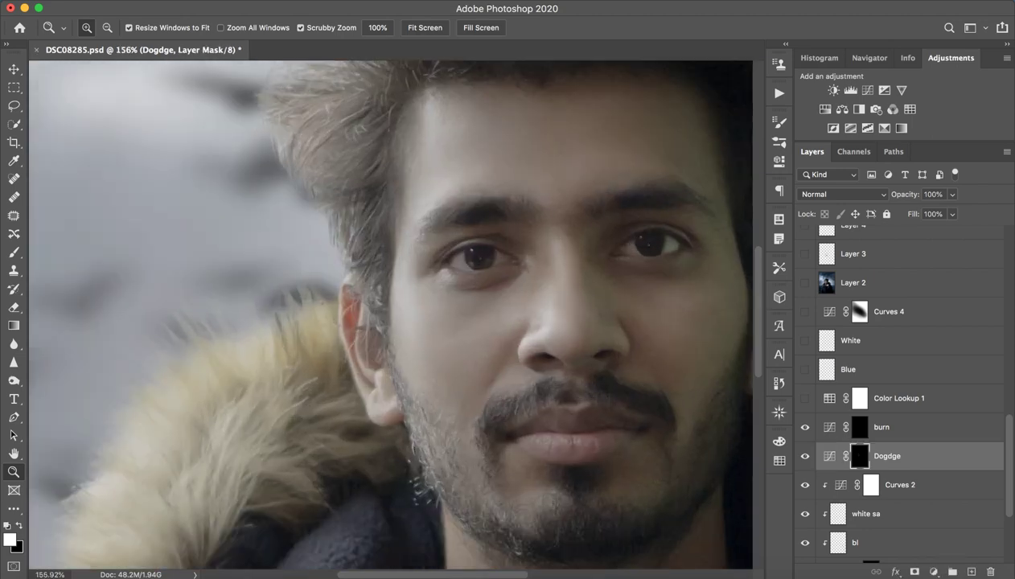
key(b)
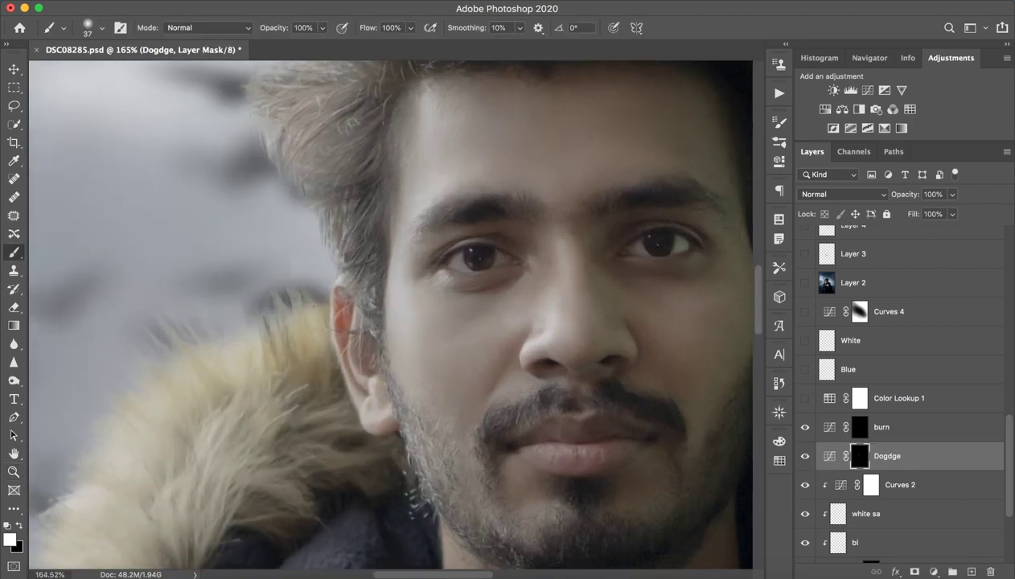
drag(494, 155, 531, 154)
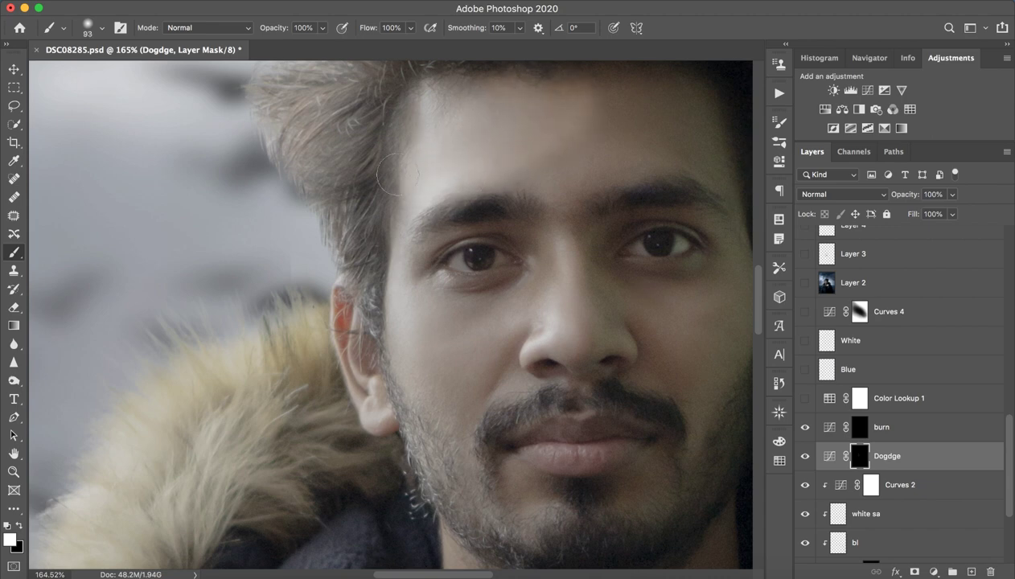
mouse_move(397, 175)
mouse_down()
mouse_move(578, 223)
mouse_move(736, 177)
mouse_move(691, 362)
mouse_up()
Step: Toggle Dogdge to compare the brightening, then zoom out to the full image
click(805, 456)
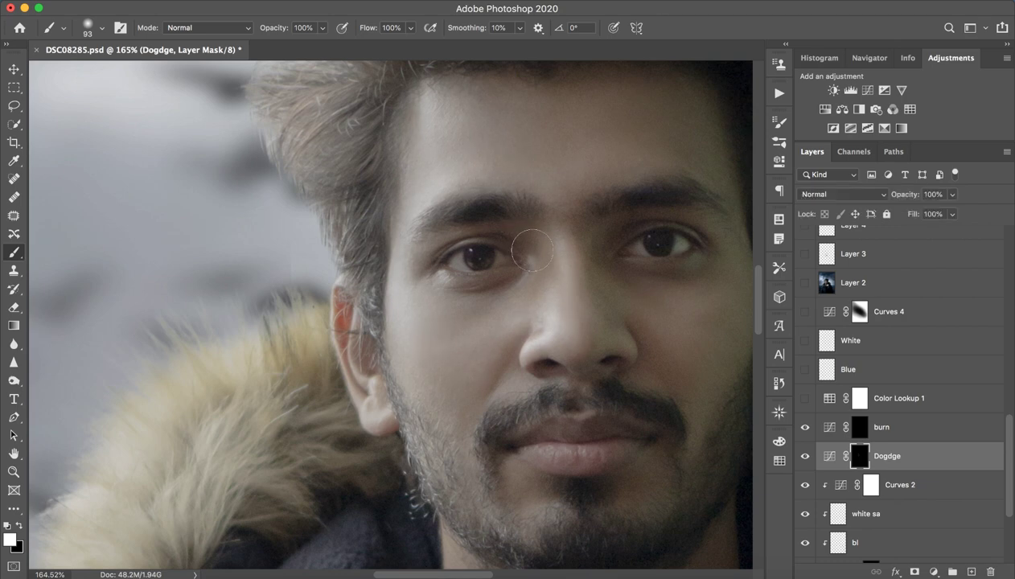
key(z)
click(805, 456)
key(ctrl+0)
key(ctrl+minus)
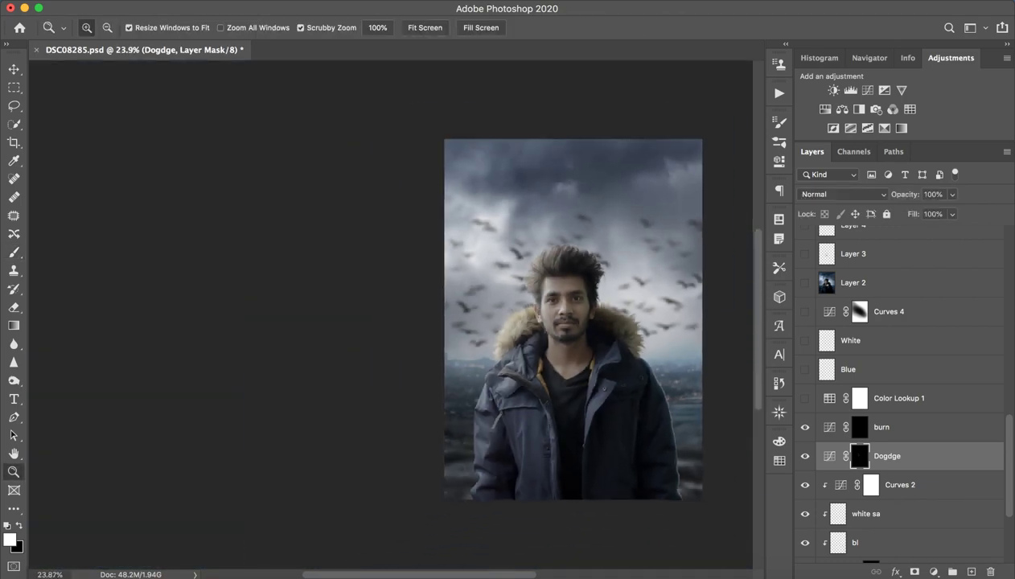
key(b)
key(z)
drag(390, 312, 410, 312)
Step: Turn on Color Lookup 1 at 38% opacity, checking its NightFromDay LUT, then select the Blue layer
key(b)
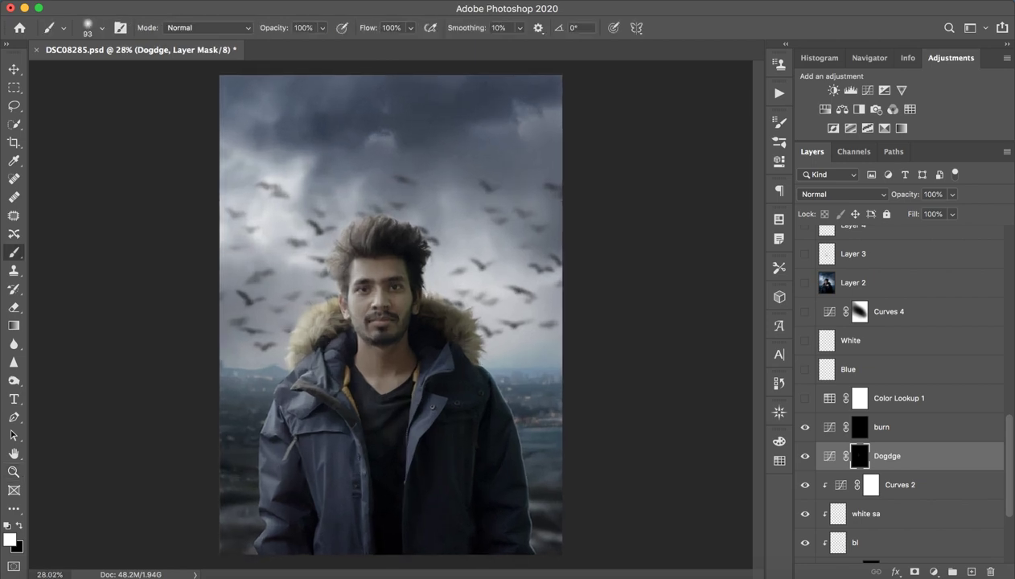
click(898, 398)
click(805, 398)
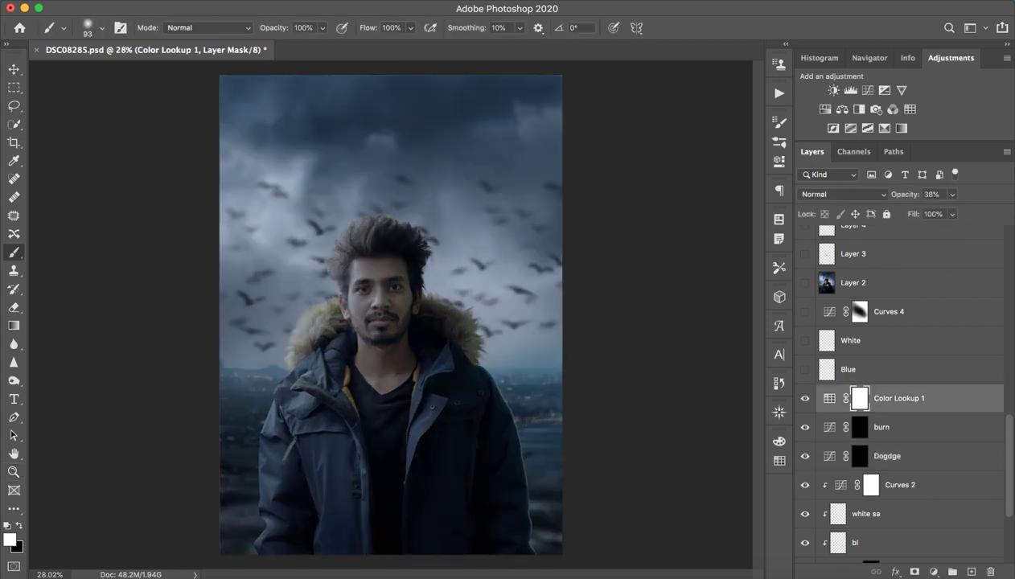
double_click(829, 398)
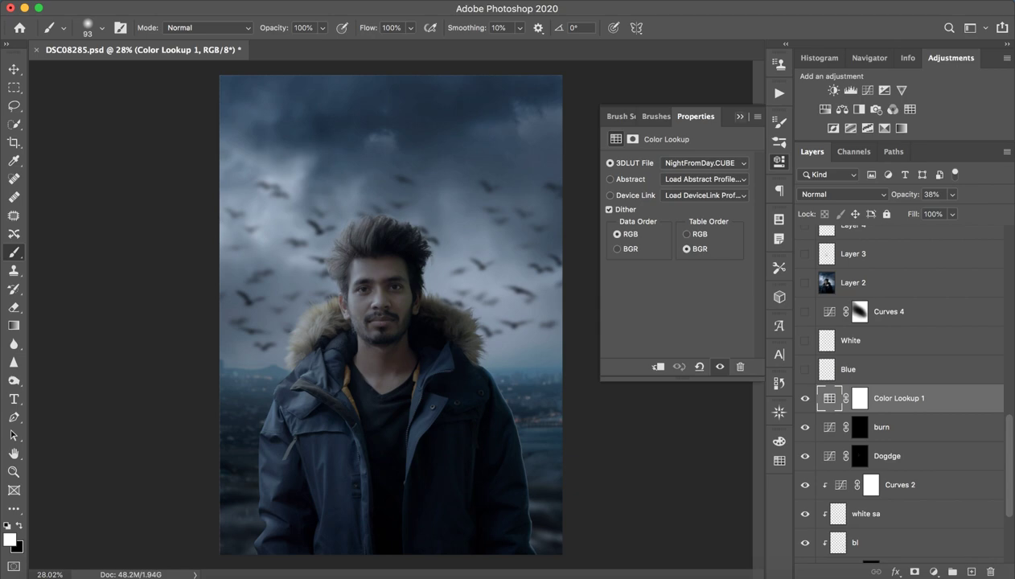
click(738, 117)
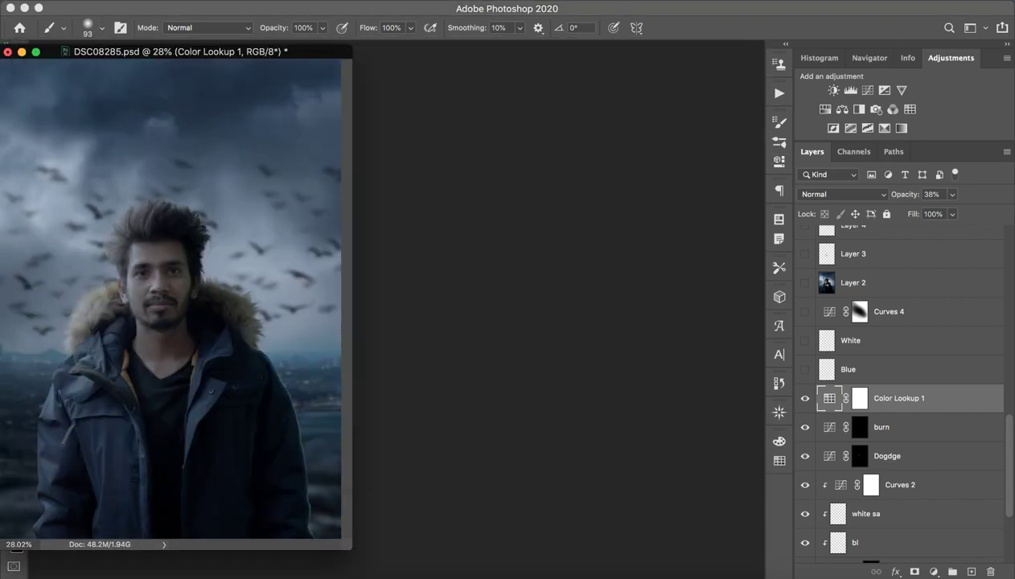
click(102, 28)
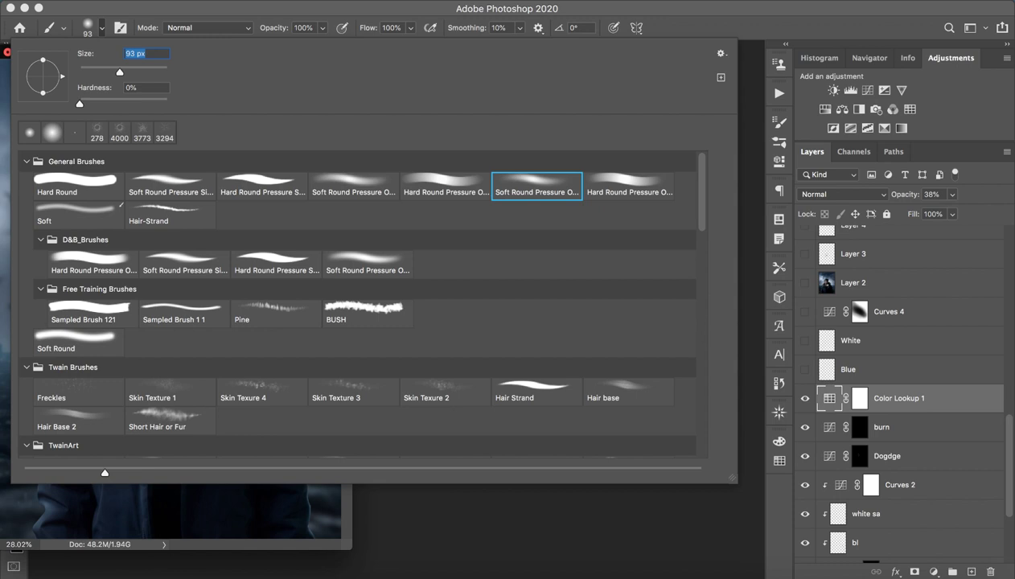
key(Escape)
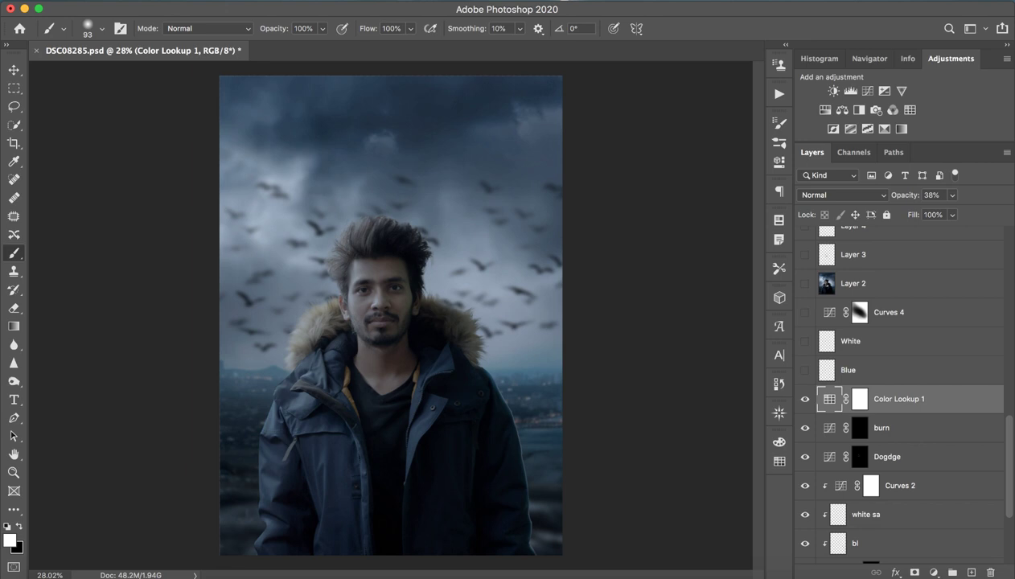
click(901, 370)
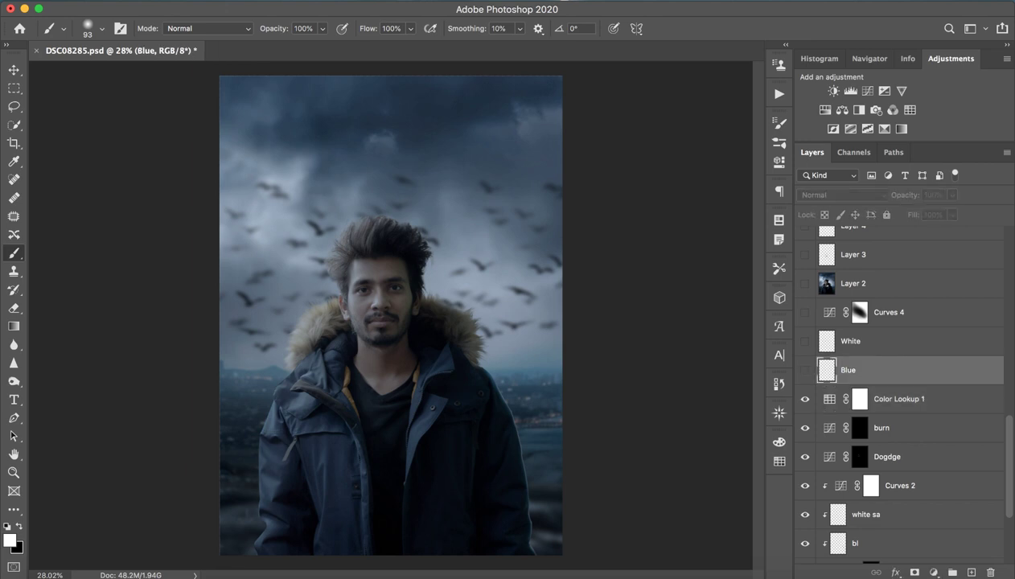
Step: Switch on the Blue layer above the Color Lookup adjustment
click(805, 370)
click(805, 370)
click(805, 370)
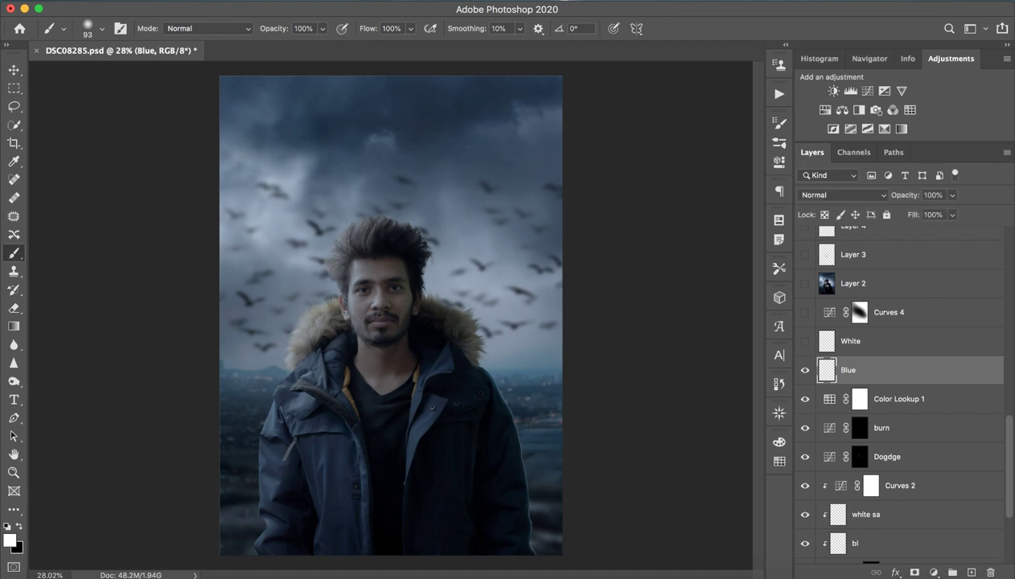
scroll(391, 316, up, 3)
scroll(391, 316, up, 3)
scroll(390, 315, down, 5)
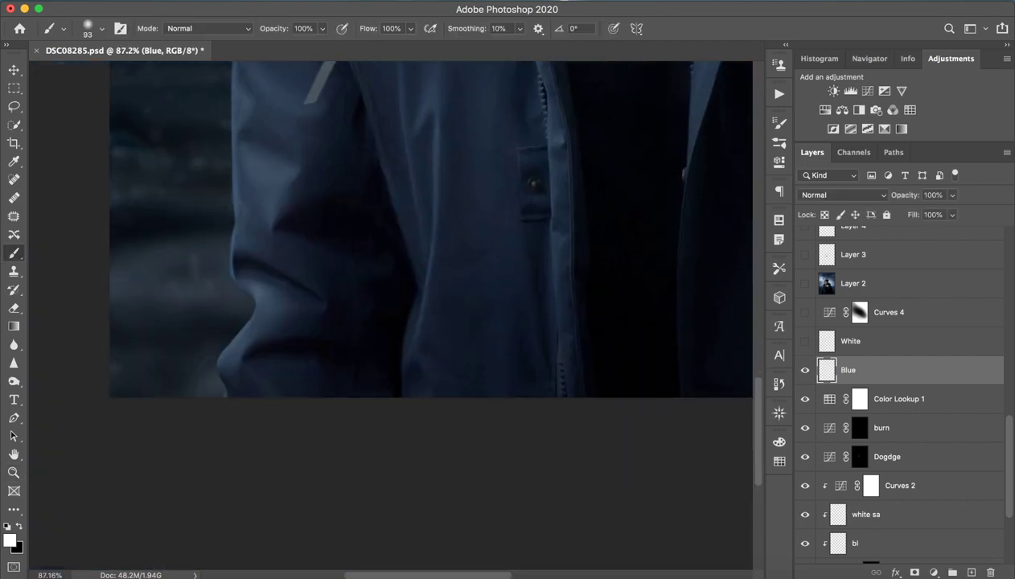
Step: Select the White layer and switch it on as well
click(900, 341)
click(805, 341)
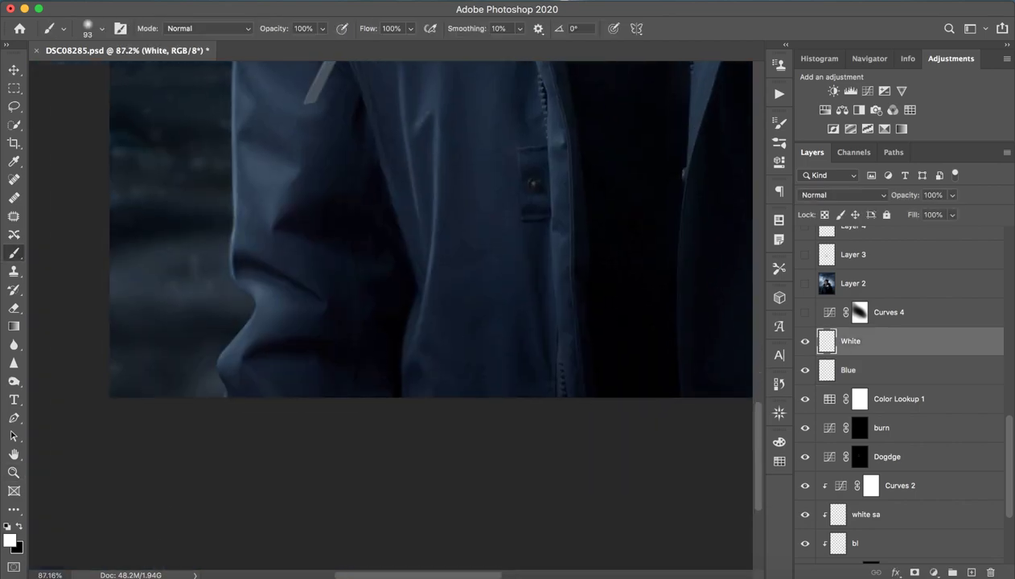
scroll(431, 313, up, 2)
key(z)
scroll(431, 314, down, 5)
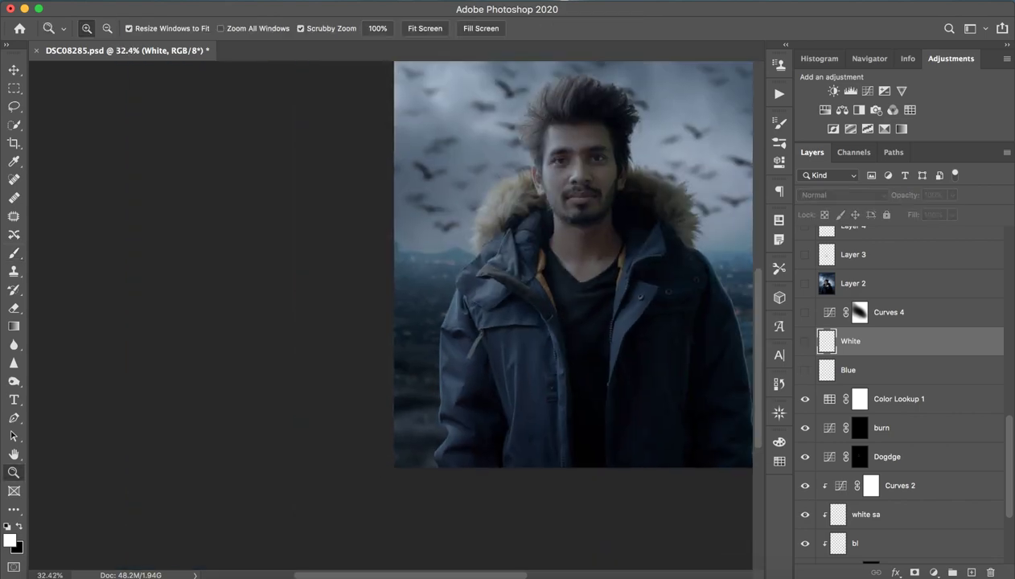
Step: Toggle the White layer to compare the blue haze with and without it
click(805, 341)
click(805, 341)
click(805, 341)
click(805, 341)
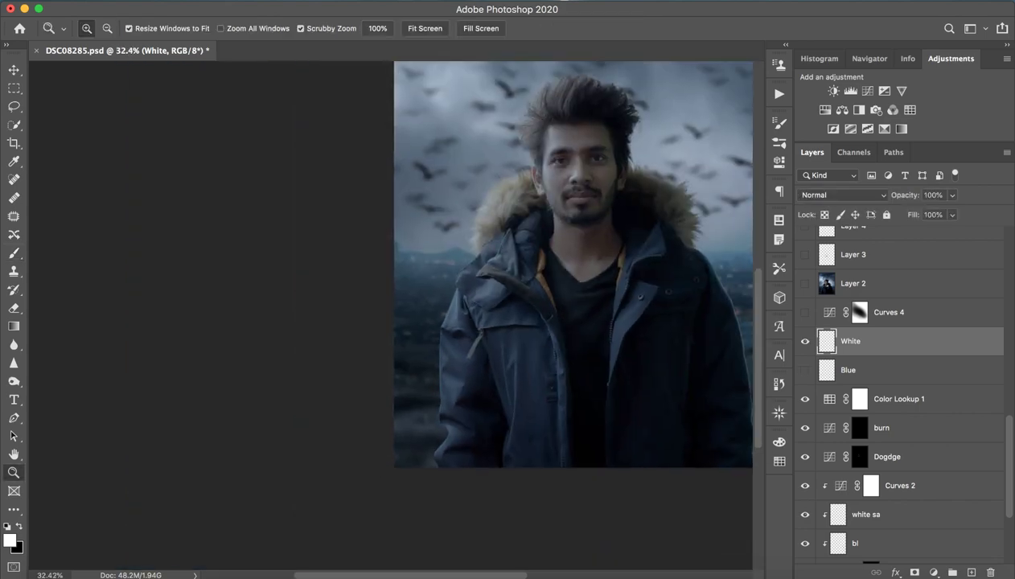
click(805, 341)
Step: Check White alone with Blue hidden, then restore Blue and zoom out to the full image
click(805, 341)
click(805, 341)
click(805, 370)
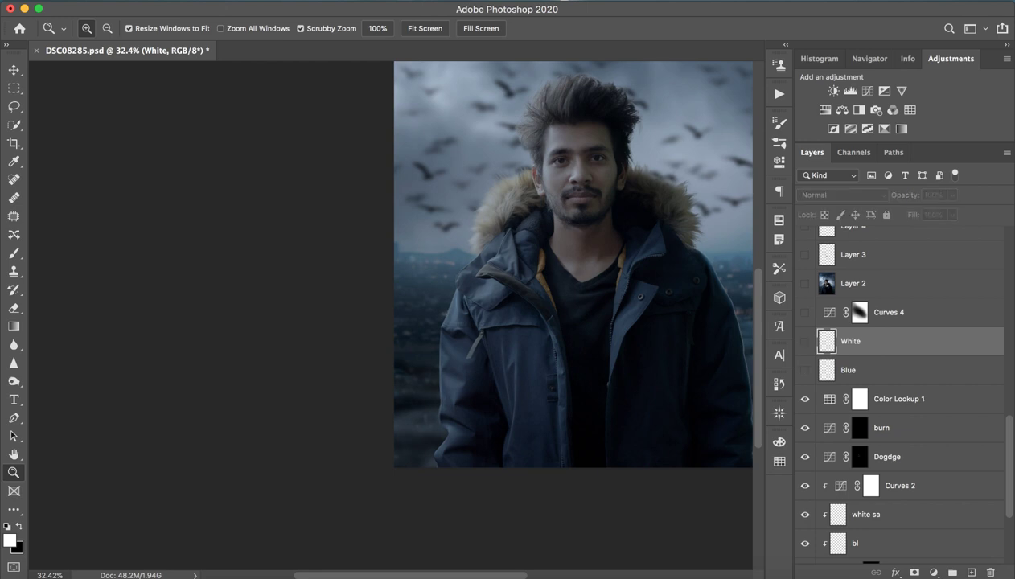
click(805, 341)
click(805, 370)
scroll(515, 289, right, 3)
scroll(515, 290, up, 2)
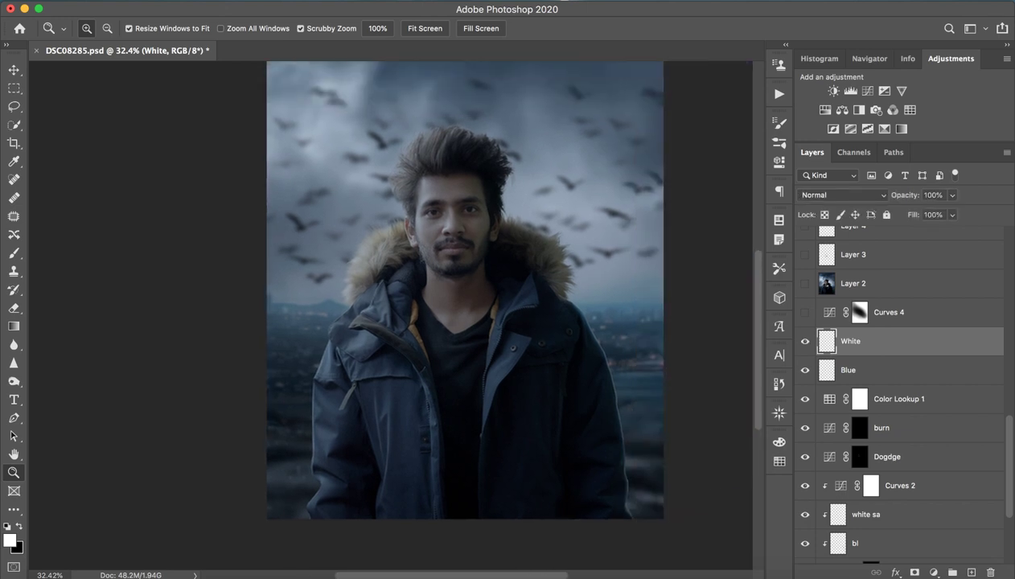
key(ctrl+minus)
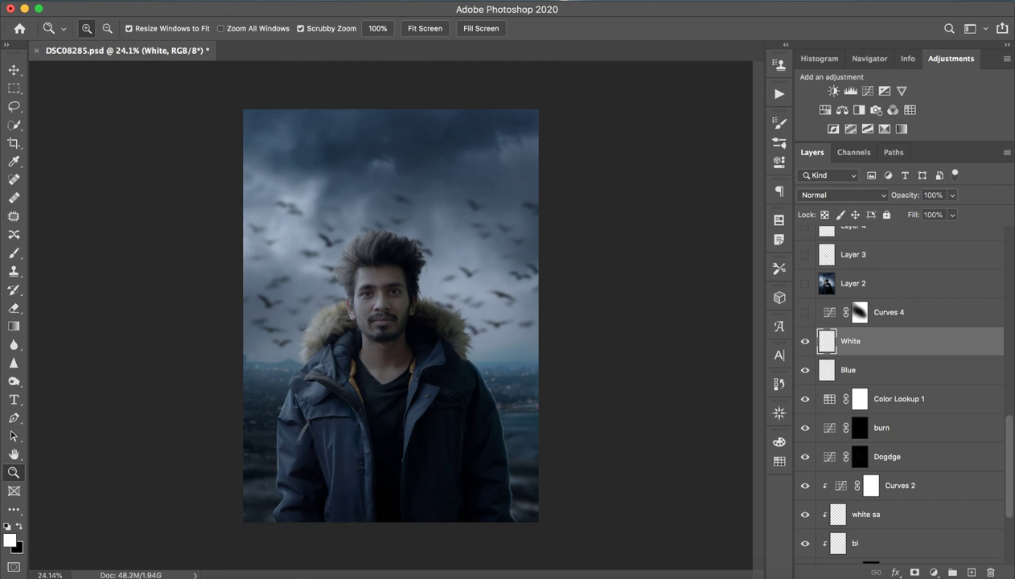
Step: Turn on the masked Curves 4 adjustment and toggle it to compare
click(859, 312)
click(805, 312)
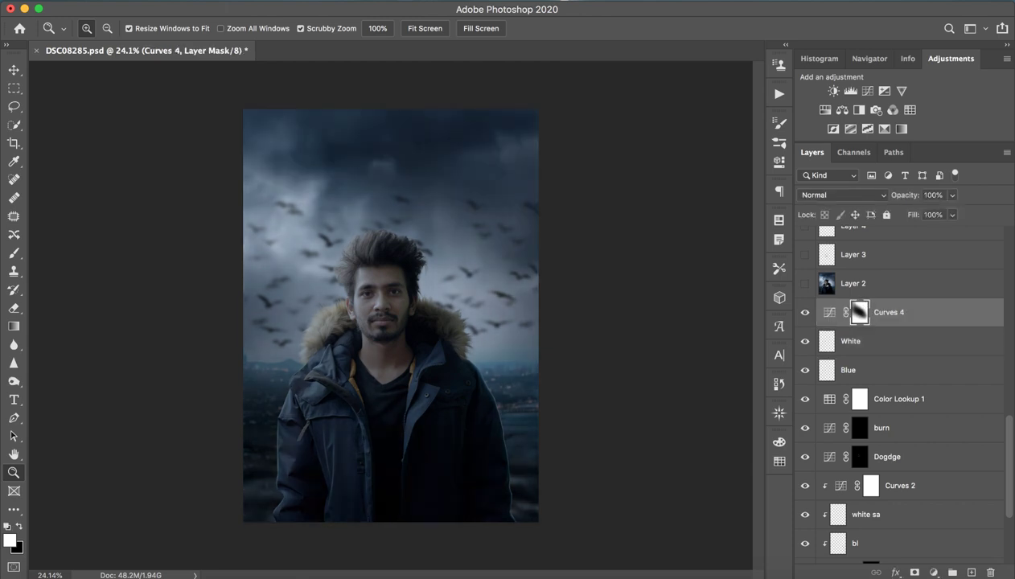
click(805, 312)
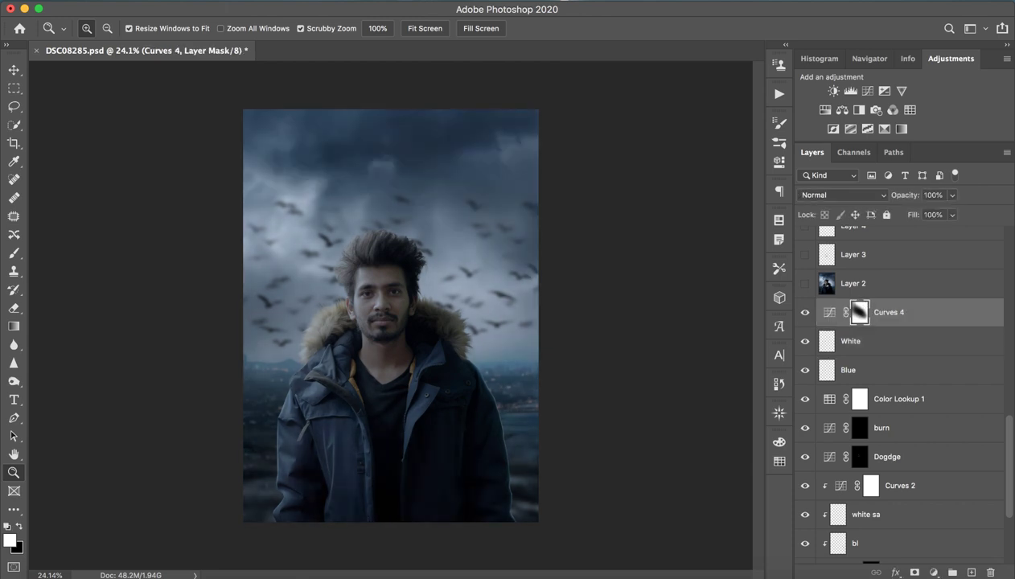
click(805, 312)
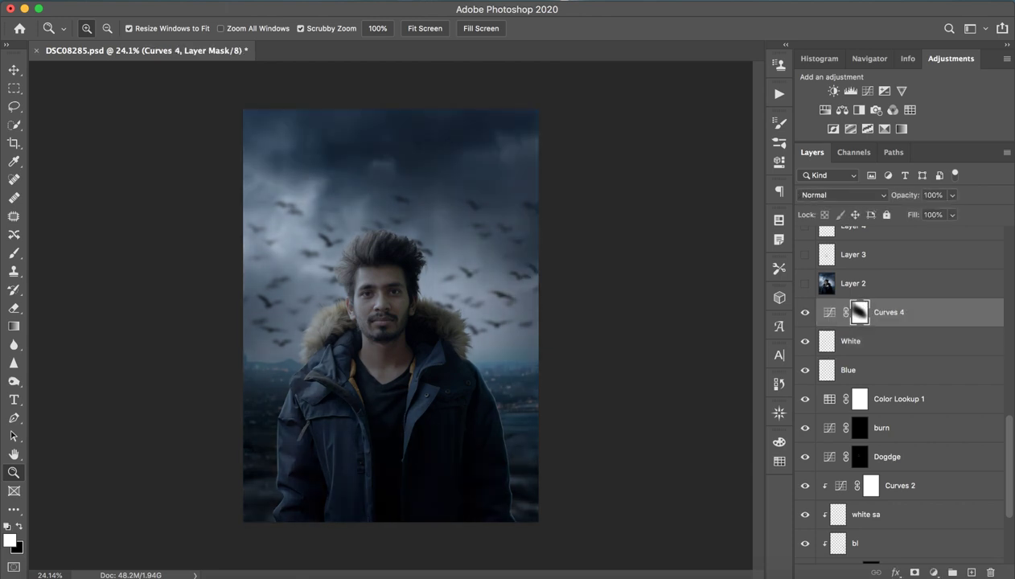
Step: Review the Curves 4 curve in Properties, then compare its effect again
double_click(830, 312)
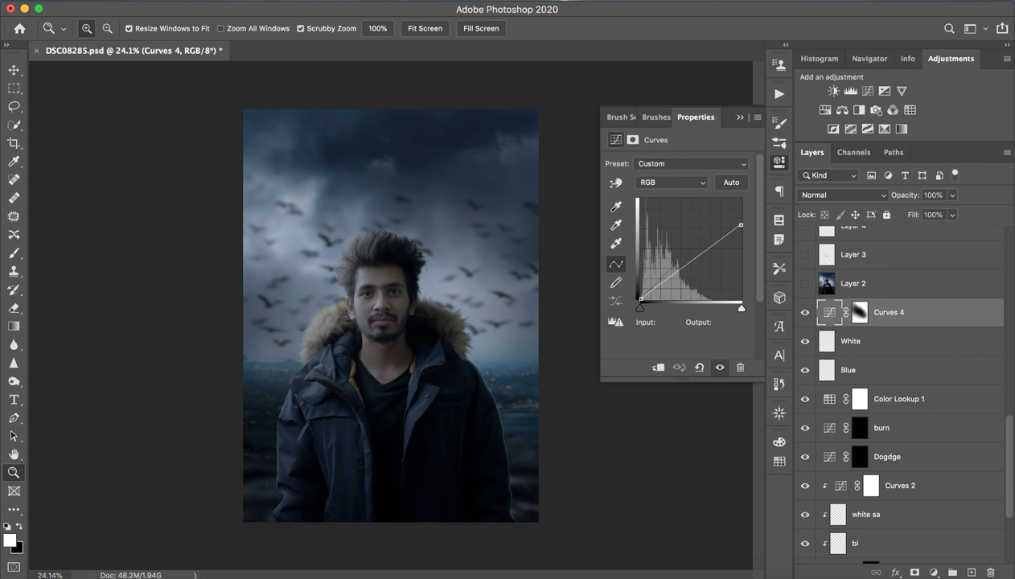
click(739, 117)
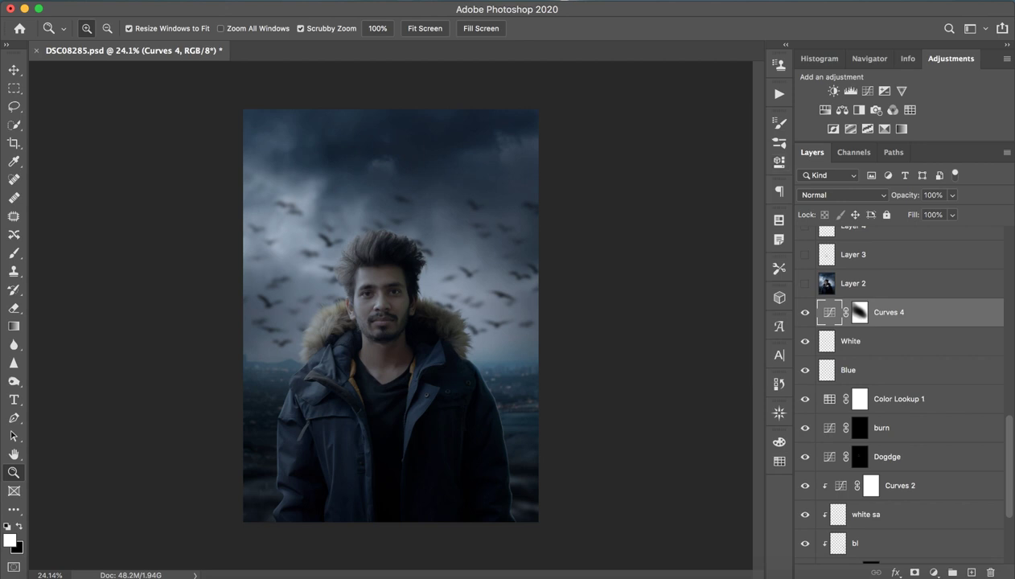
click(805, 312)
click(805, 312)
Step: Show and select Layer 2, then select Layer 3 and reveal the ClipartKey_846900 gas mask
click(805, 283)
click(852, 283)
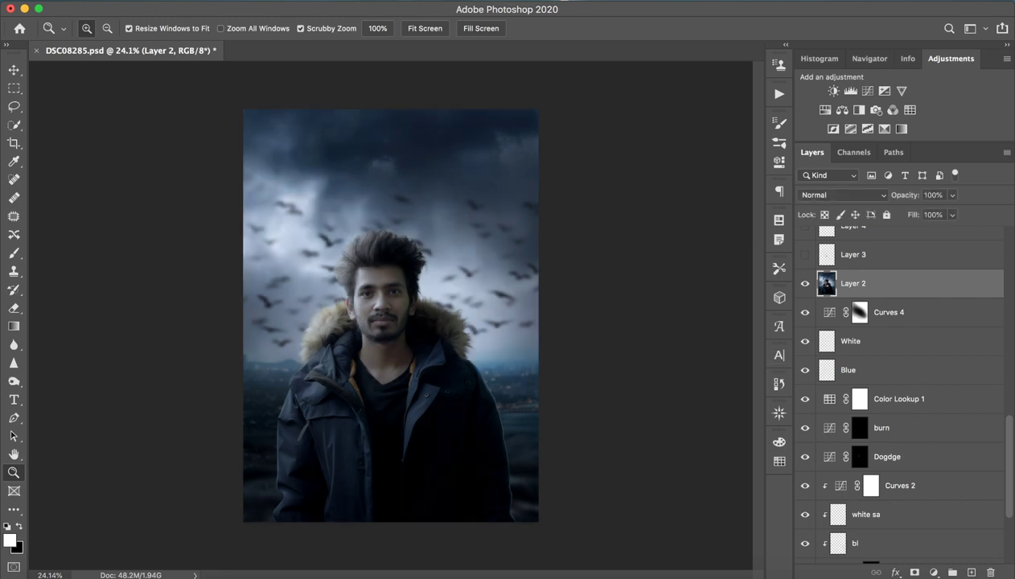
scroll(901, 386, up, 2)
scroll(901, 386, up, 3)
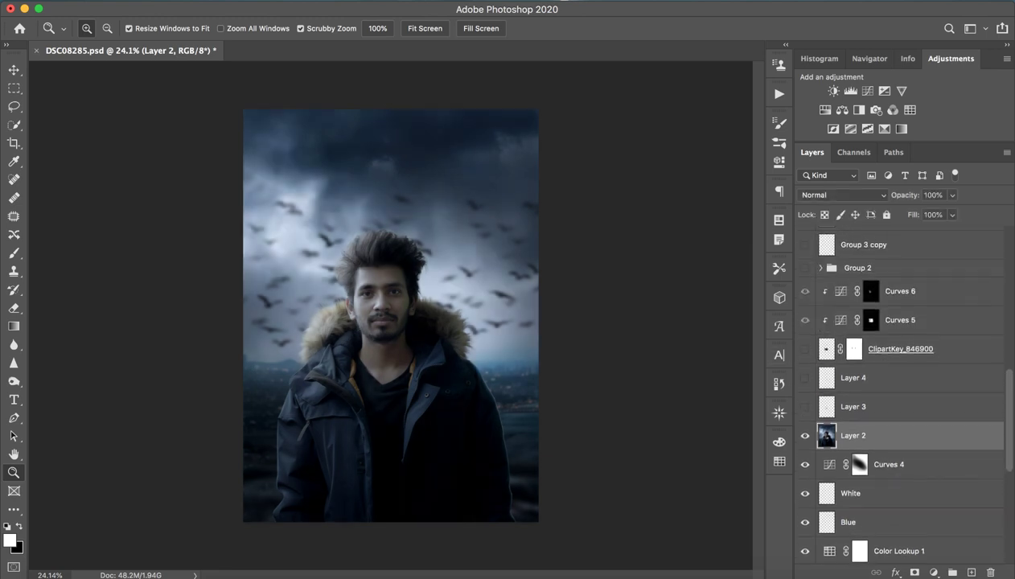
scroll(901, 386, up, 2)
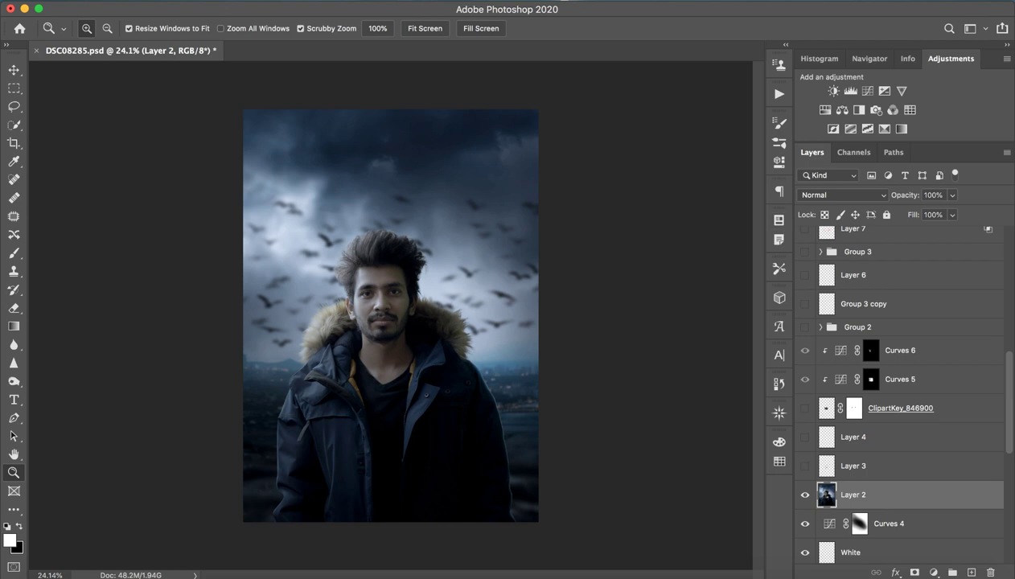
click(852, 466)
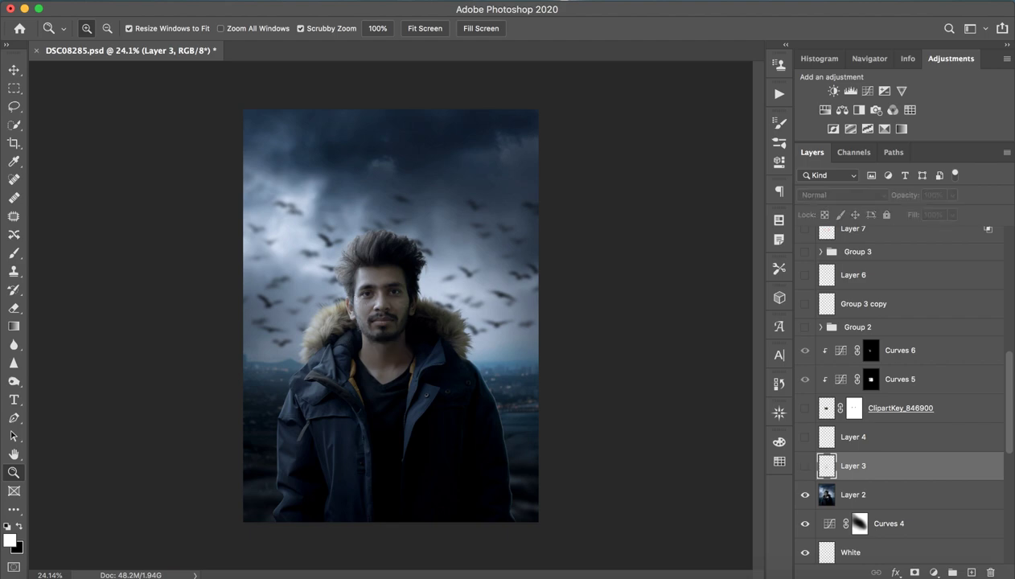
click(805, 407)
mouse_move(392, 317)
mouse_down()
mouse_move(426, 317)
mouse_move(414, 317)
mouse_up()
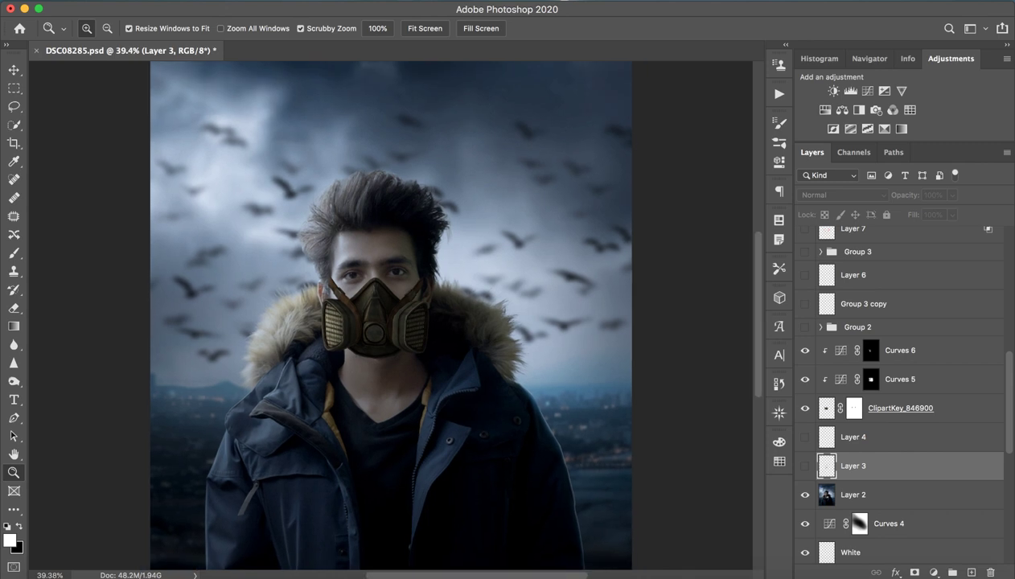
Step: Compare the face with and without the gas mask and target the gas mask layer's mask
click(805, 407)
click(805, 407)
key(alt+bracketright)
key(alt+bracketright)
key(ctrl+backslash)
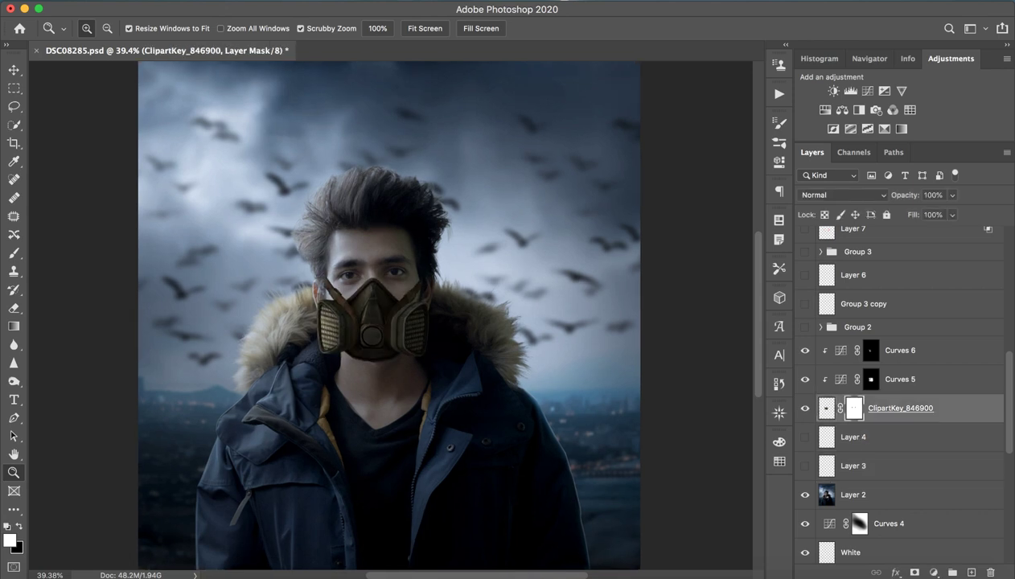
drag(431, 289, 499, 289)
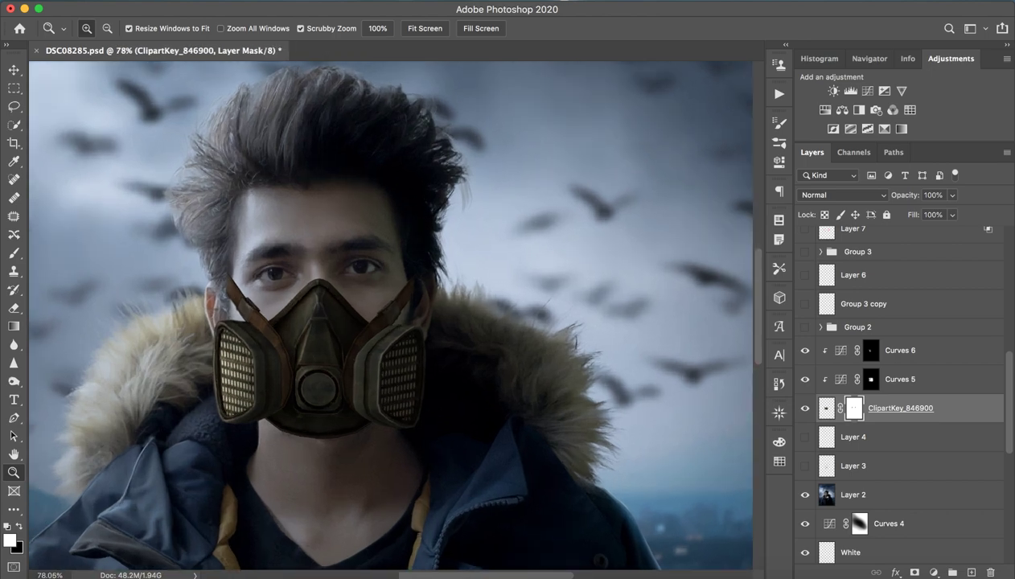
drag(636, 393, 563, 393)
Step: Show Layer 4, then toggle Layer 3 and leave it visible to darken under the mask
click(805, 437)
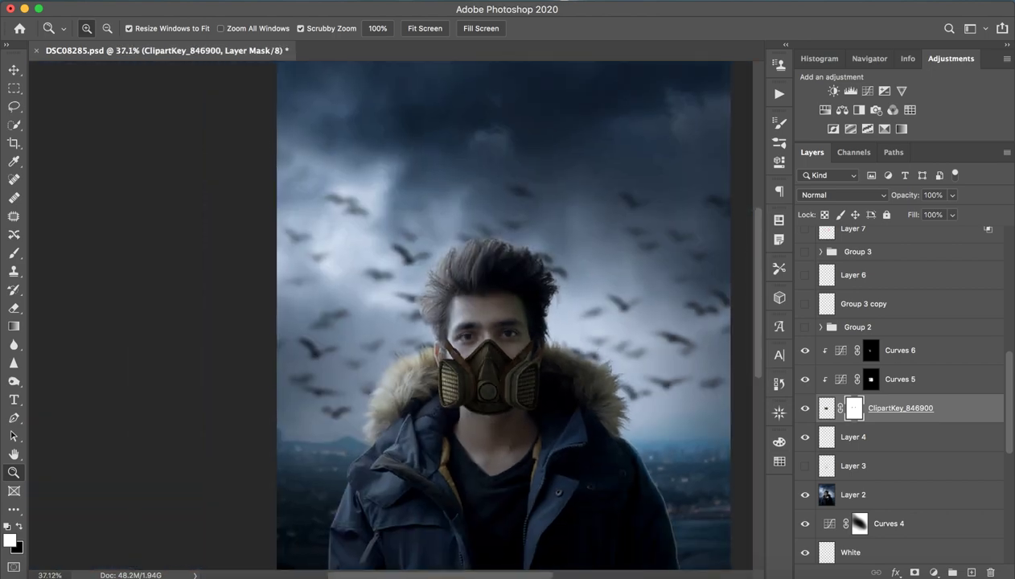
drag(521, 360, 624, 359)
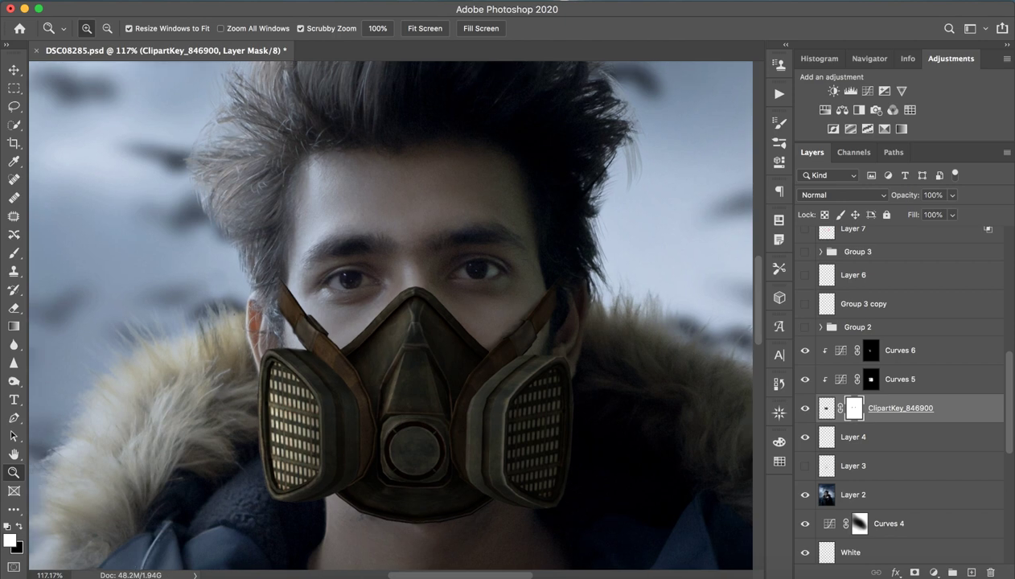
drag(532, 407, 506, 408)
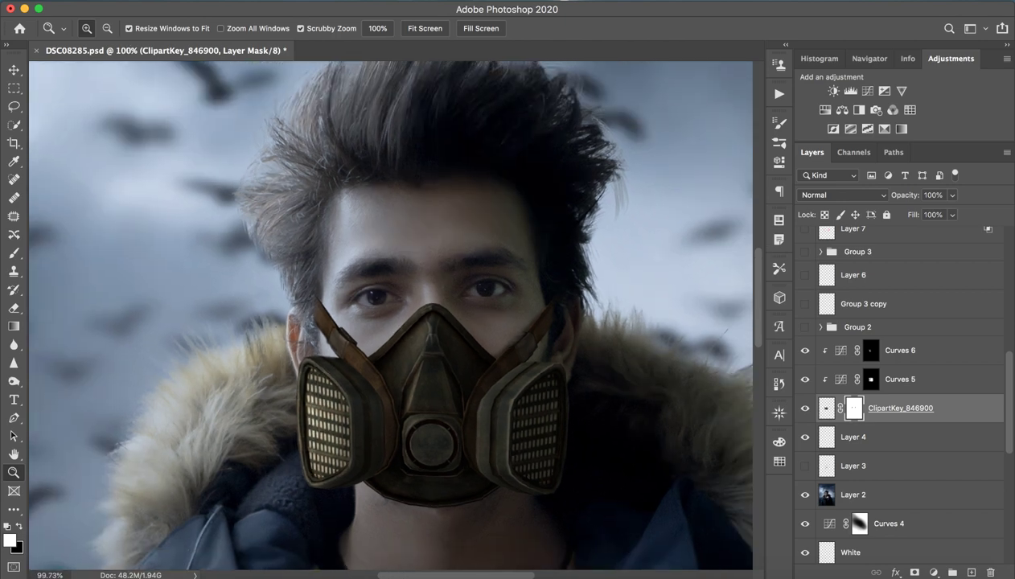
click(805, 465)
click(805, 465)
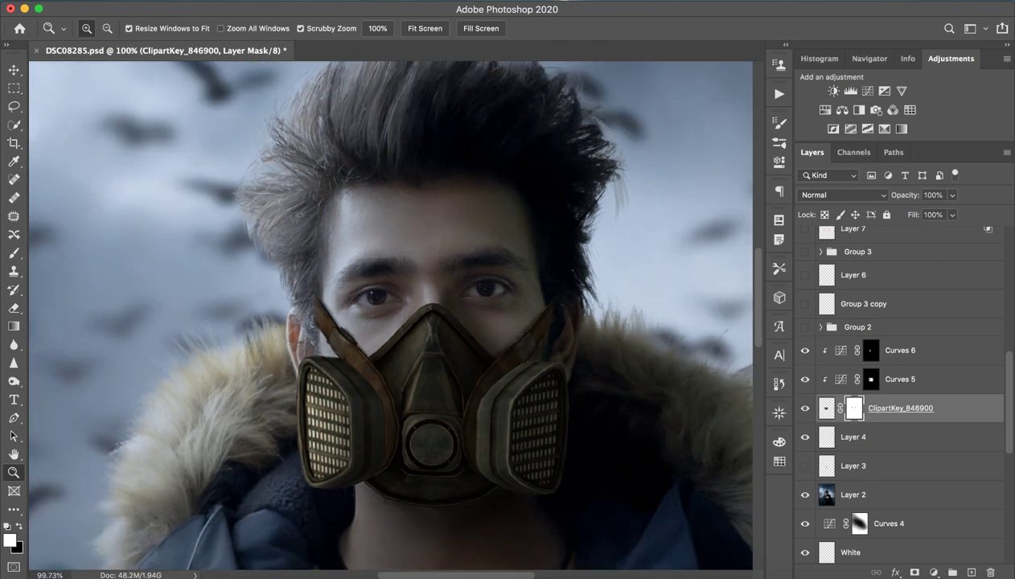
click(805, 466)
mouse_move(427, 316)
mouse_down()
mouse_move(359, 316)
mouse_move(379, 316)
mouse_up()
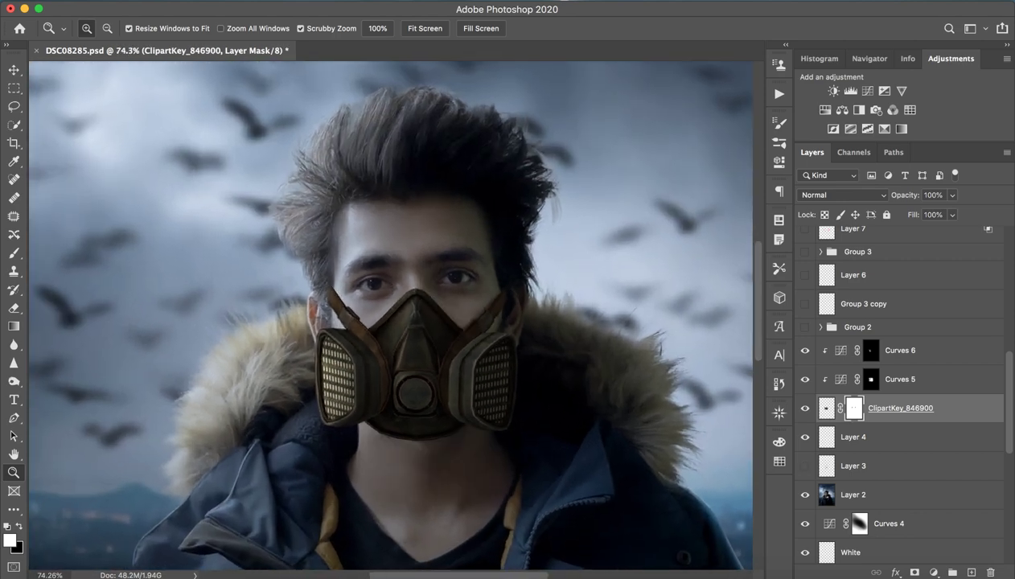
click(885, 466)
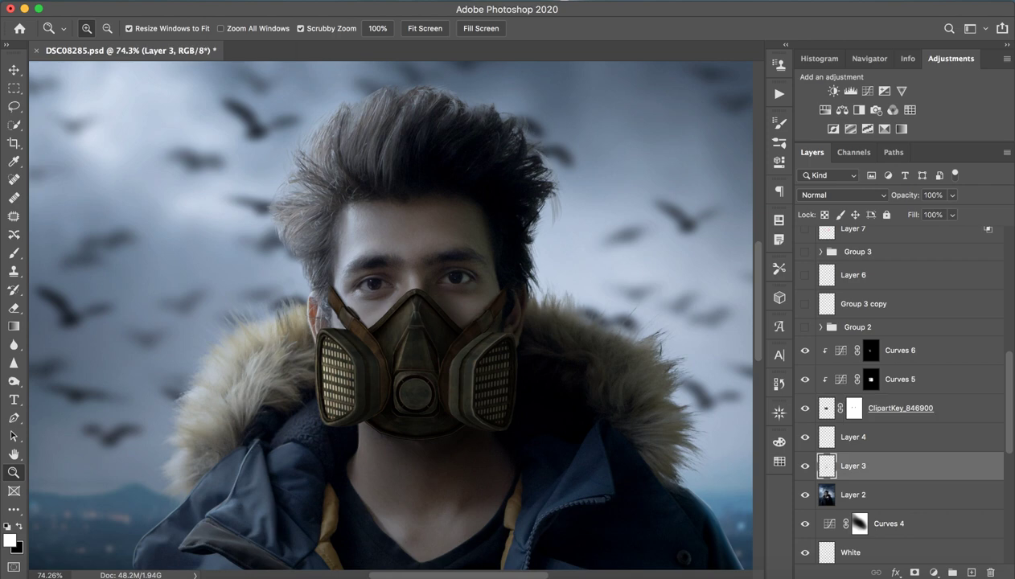
click(971, 572)
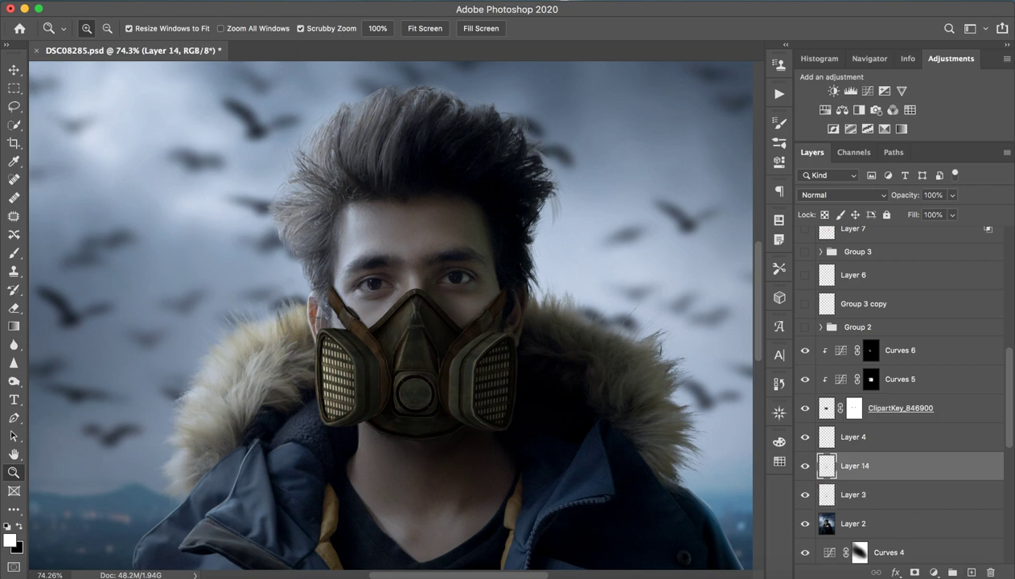
key(b)
key(x)
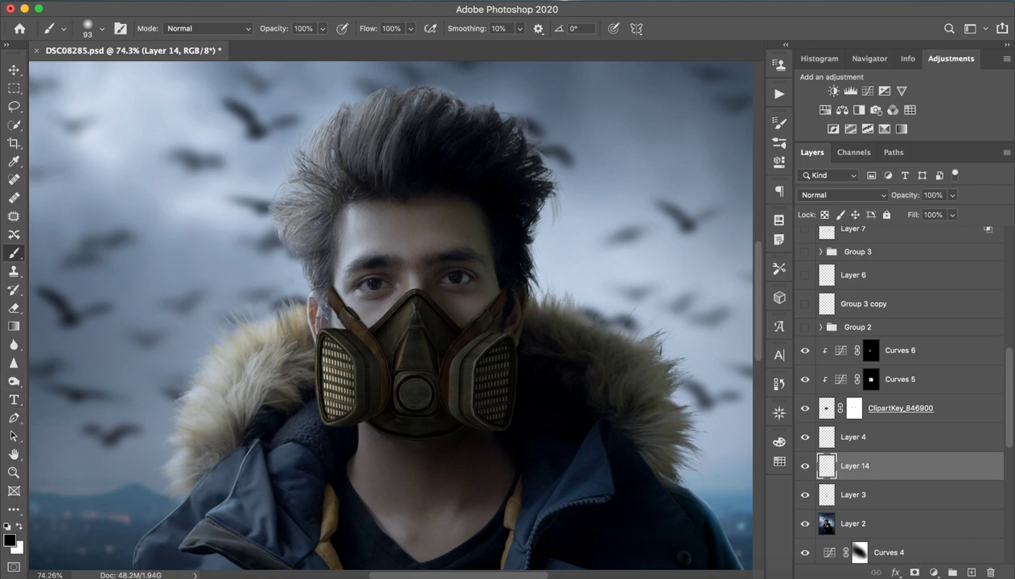
key(1)
key(2)
key(1)
key(2)
mouse_move(177, 193)
mouse_down()
mouse_move(161, 306)
mouse_move(170, 215)
mouse_move(137, 362)
mouse_move(193, 185)
mouse_move(134, 324)
mouse_move(231, 151)
mouse_move(181, 238)
mouse_move(107, 427)
mouse_up()
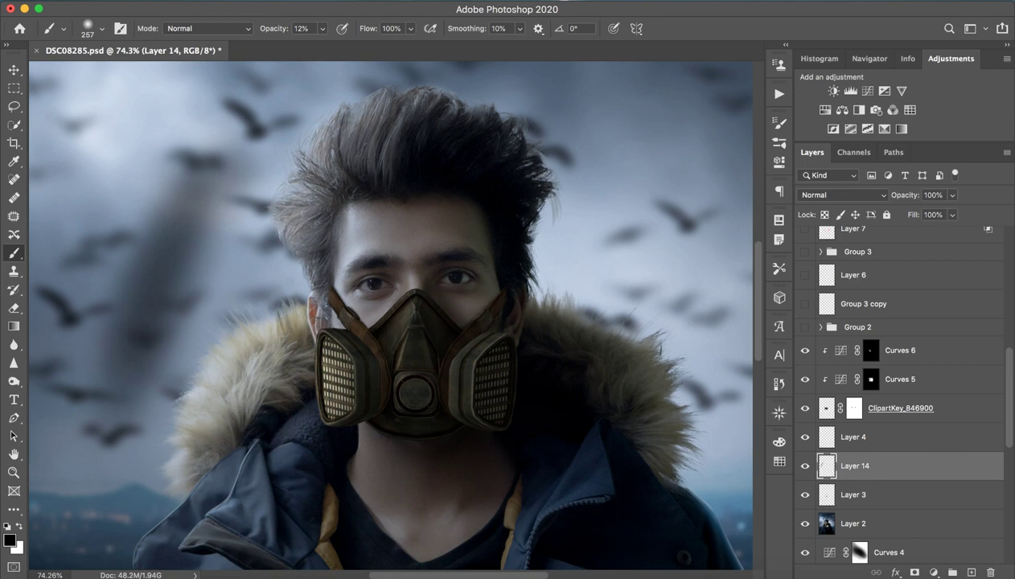
key(9)
key(8)
drag(241, 129, 129, 386)
mouse_move(241, 128)
mouse_down()
mouse_move(186, 252)
mouse_move(136, 422)
mouse_up()
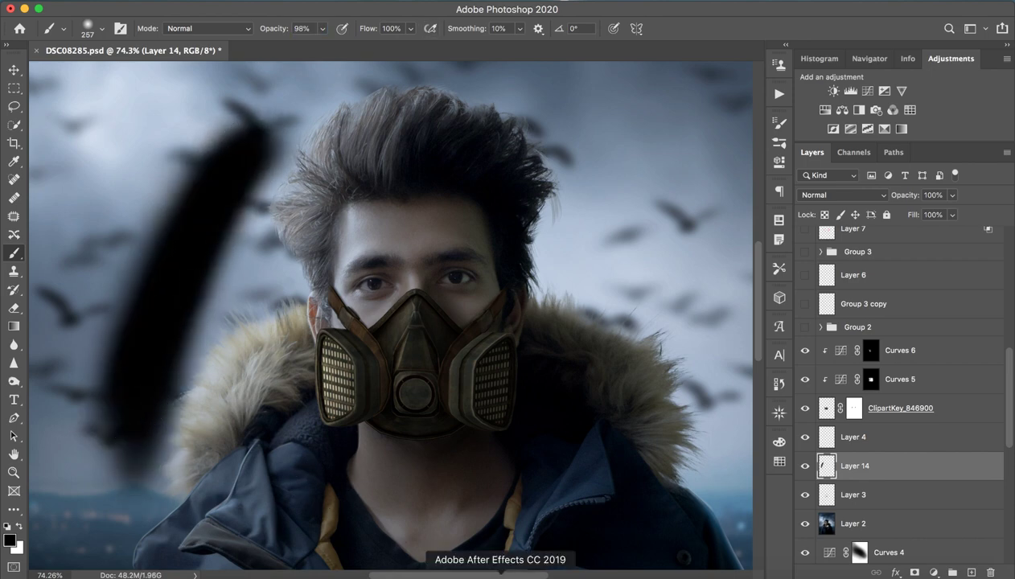
key(Delete)
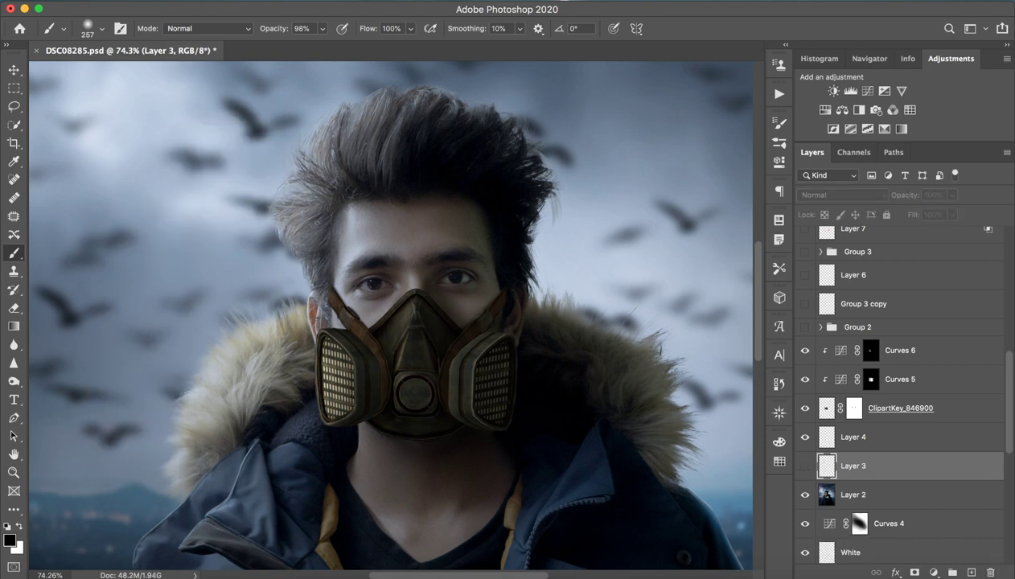
Step: Show Layer 3 again and zoom around the man's head and shoulders
click(805, 466)
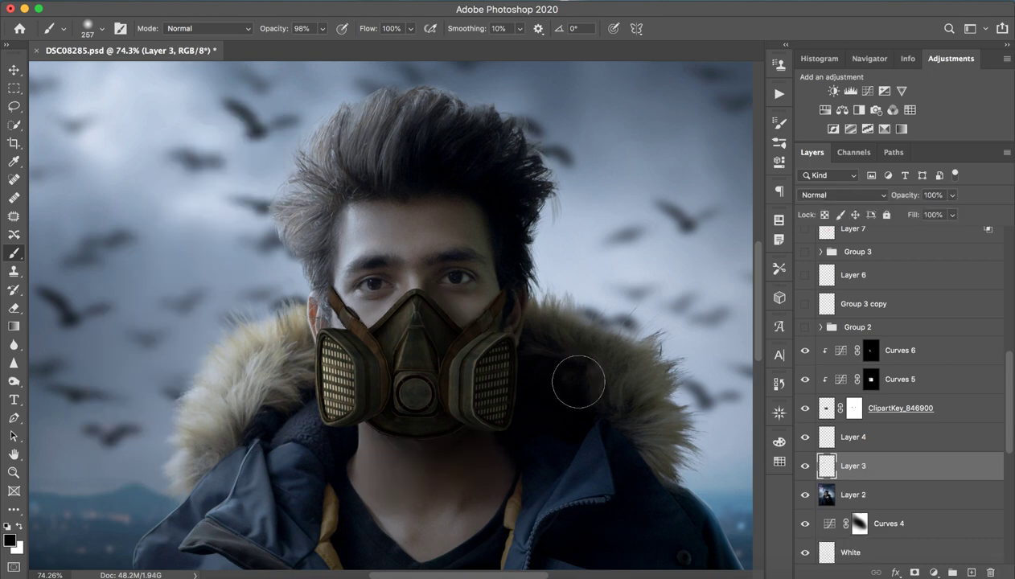
key(z)
drag(579, 454, 482, 455)
drag(579, 454, 643, 455)
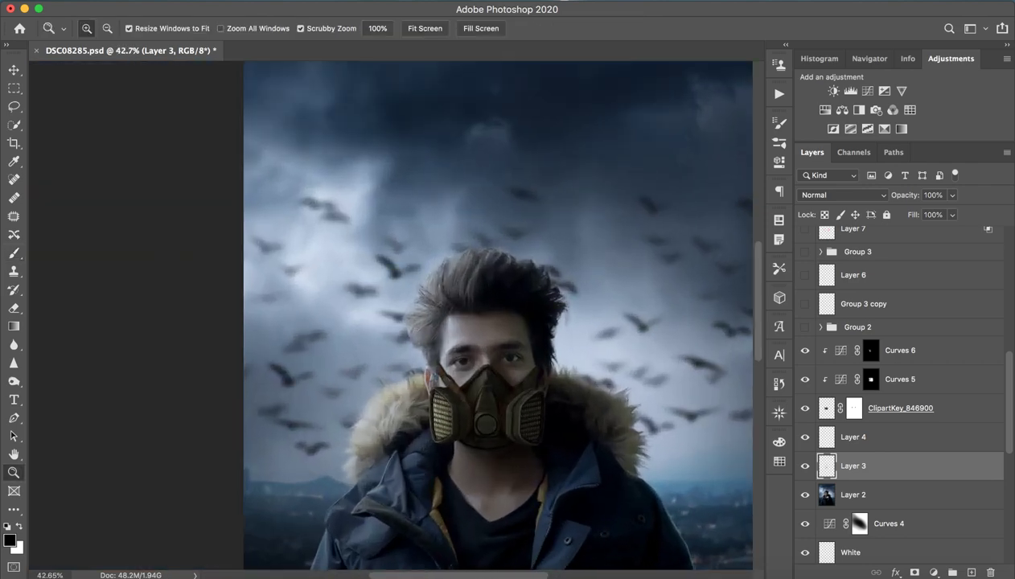
key(b)
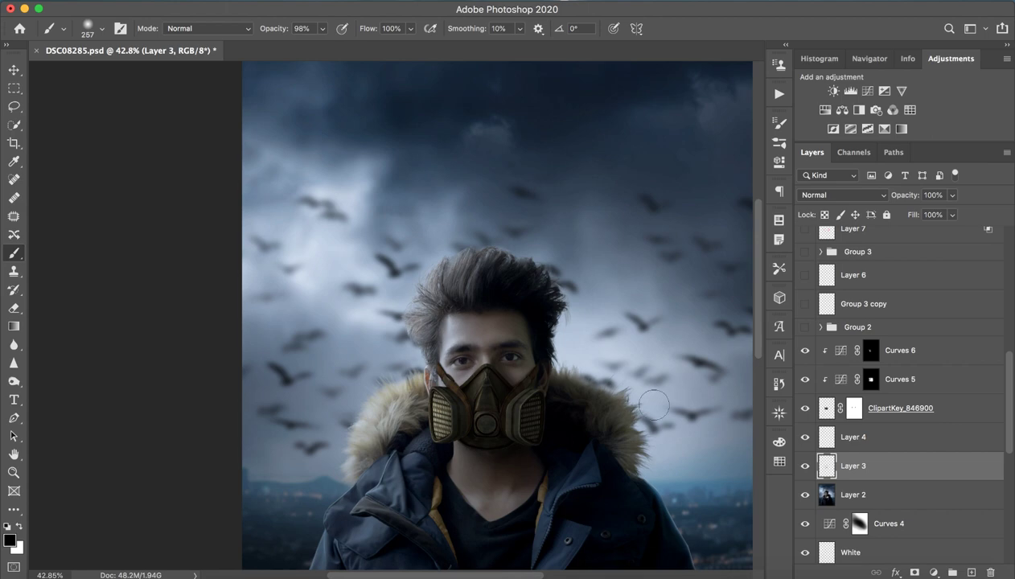
Step: Zoom in and out on the gas mask to inspect Layer 3's shading
key(z)
drag(684, 410, 611, 410)
key(z)
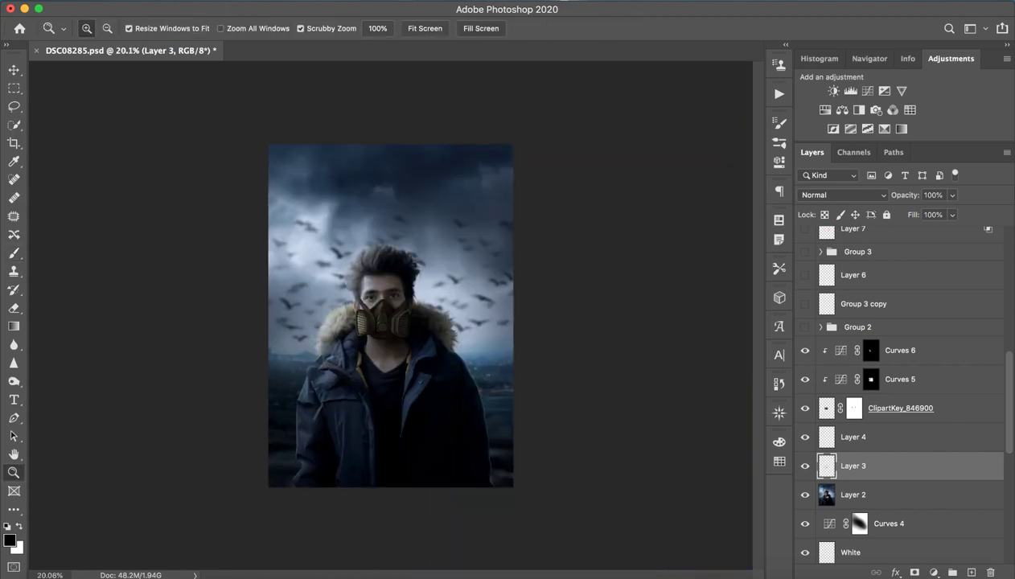
drag(421, 344, 541, 344)
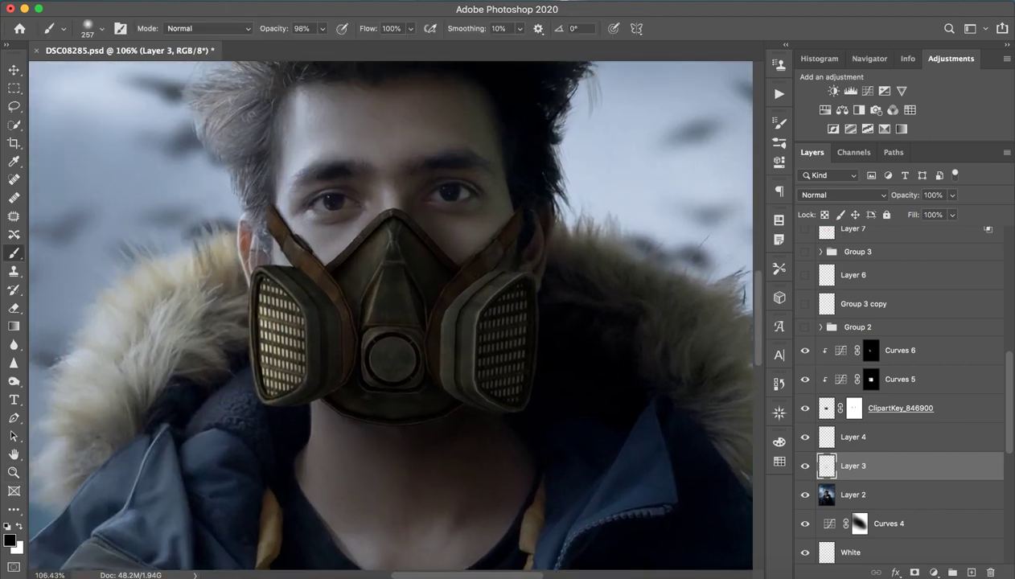
key(z)
drag(354, 228, 408, 227)
key(z)
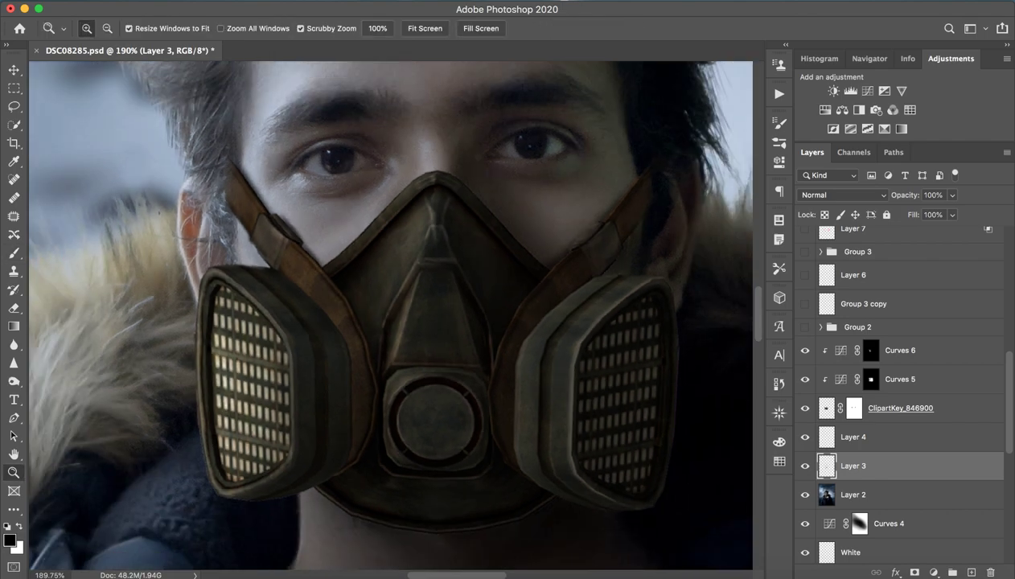
drag(635, 338, 552, 338)
Step: Select Layer 4 and toggle it off and back on to compare its effect
click(853, 437)
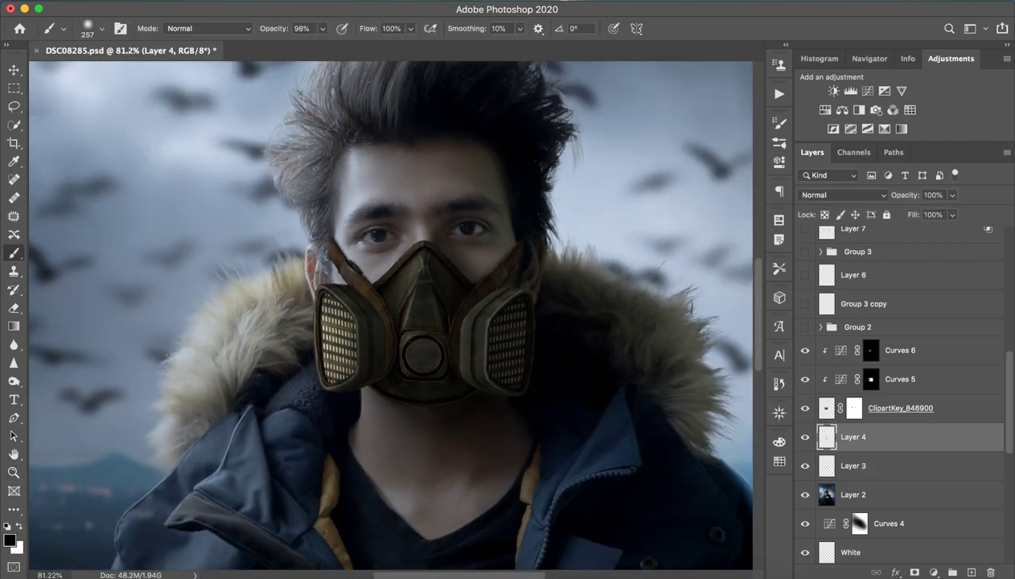
click(805, 436)
click(805, 437)
click(805, 408)
click(805, 407)
scroll(900, 394, up, 3)
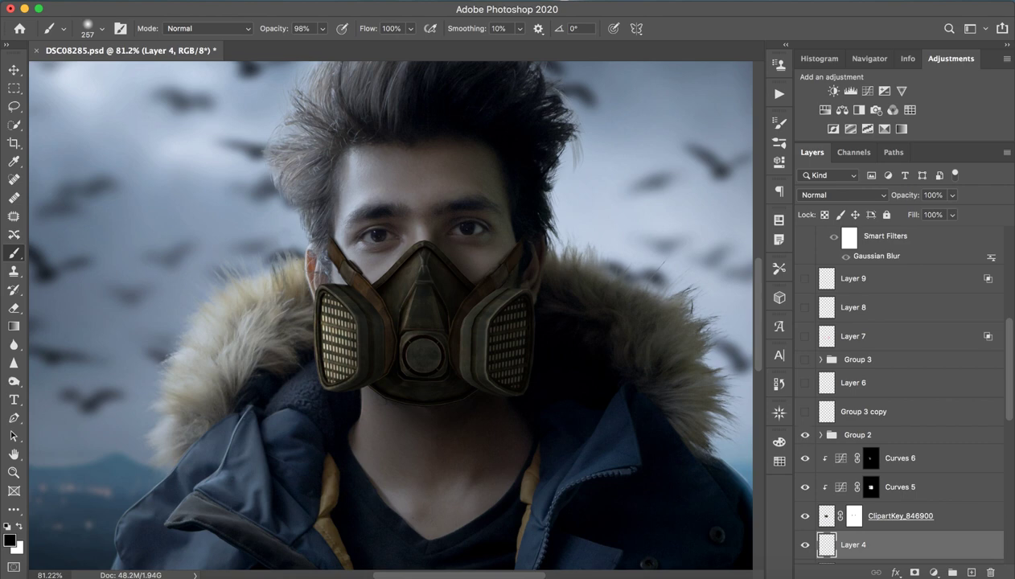
Step: Show Group 2's green ring, expand the group, and zoom in on the mask valve
click(804, 434)
click(820, 434)
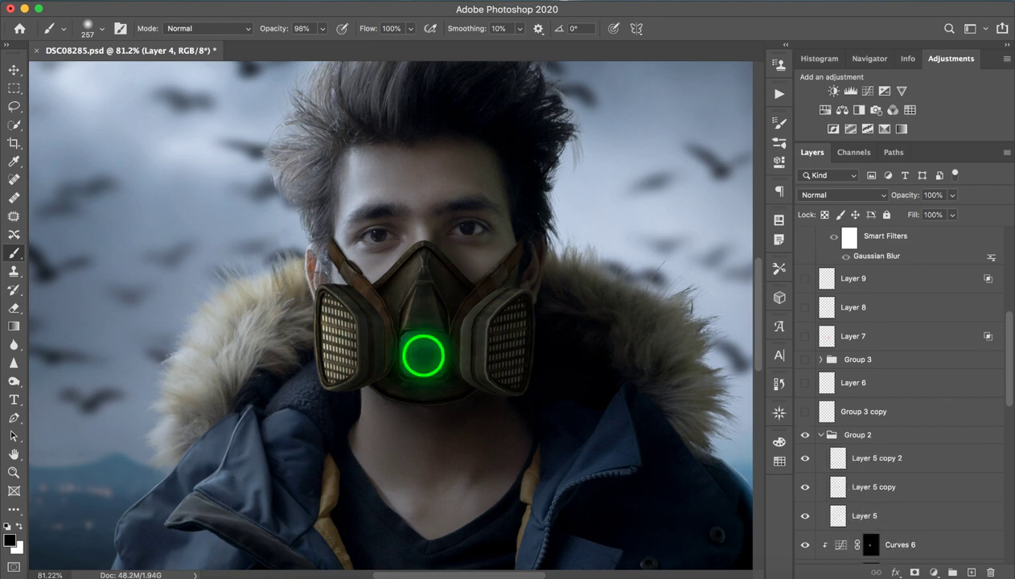
scroll(901, 402, down, 3)
key(z)
click(414, 356)
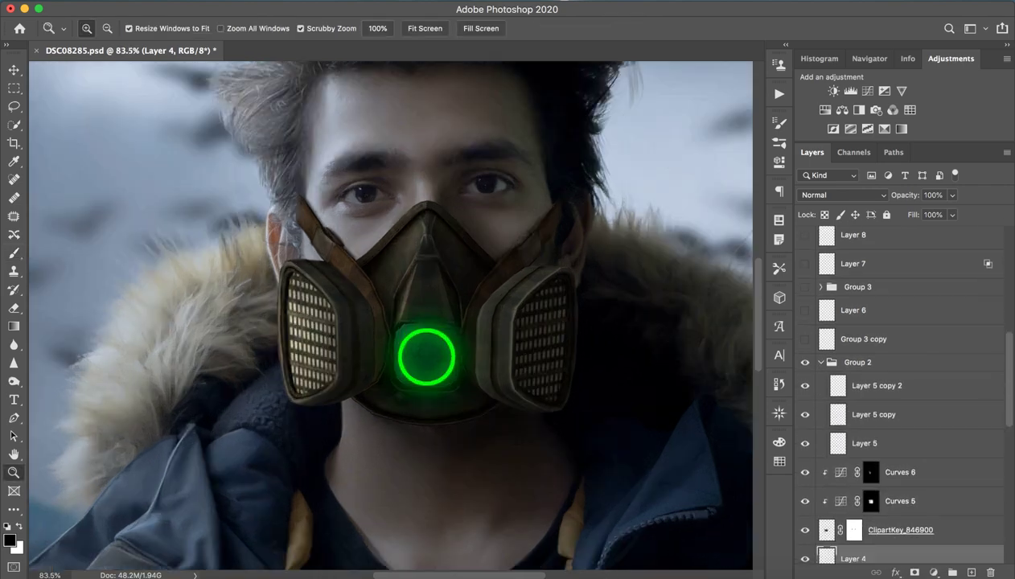
mouse_move(419, 353)
mouse_down()
mouse_move(483, 353)
mouse_move(450, 335)
mouse_up()
key(b)
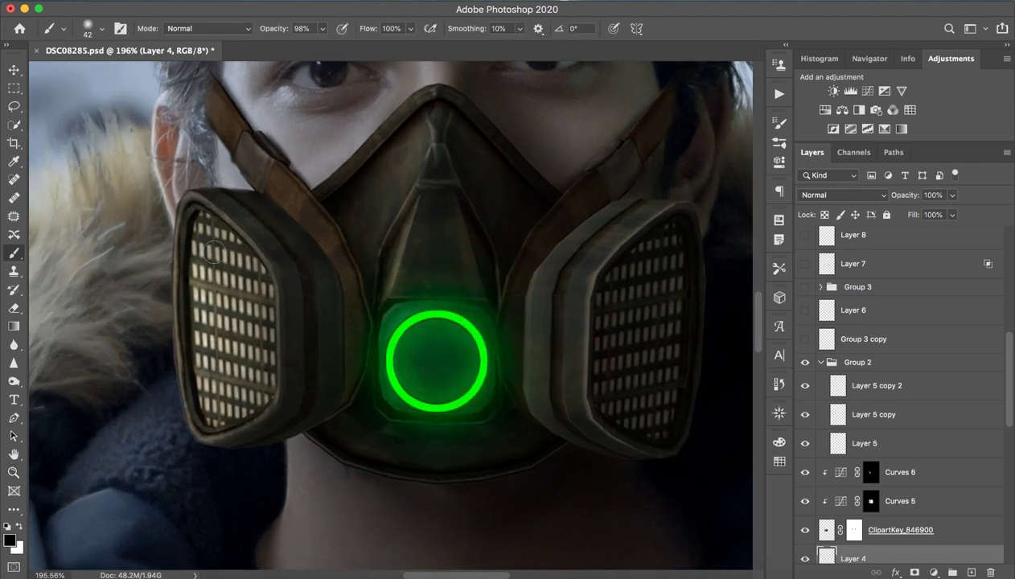
Step: Stroke a circular elliptical selection over the mask valve, then deselect
click(13, 88)
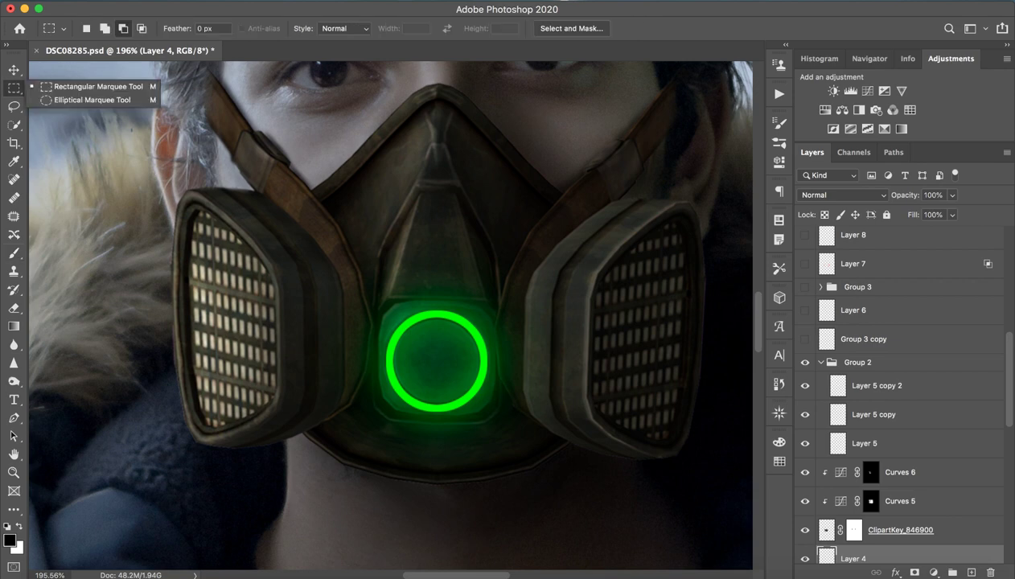
click(89, 100)
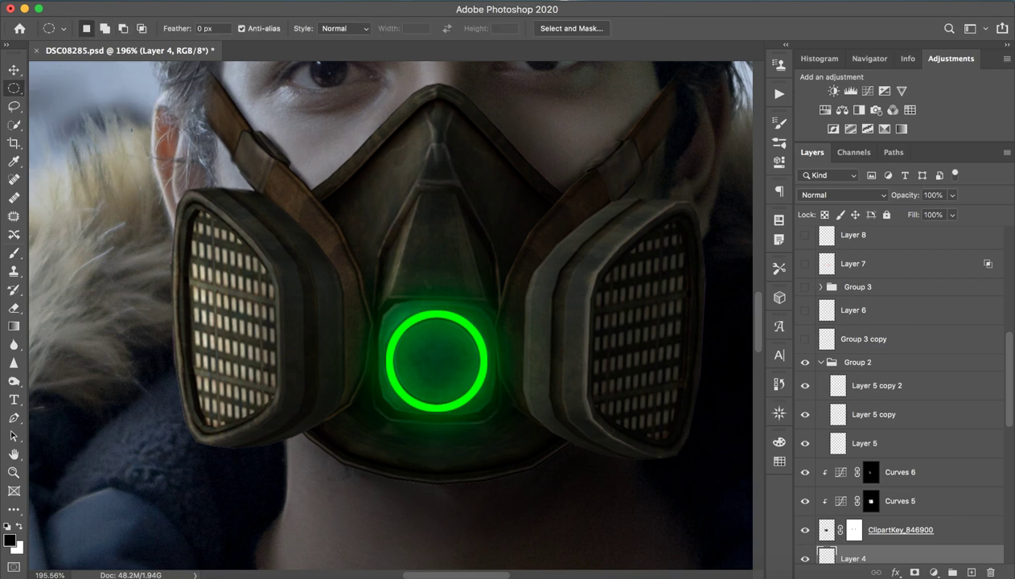
drag(368, 149, 486, 268)
right_click(418, 214)
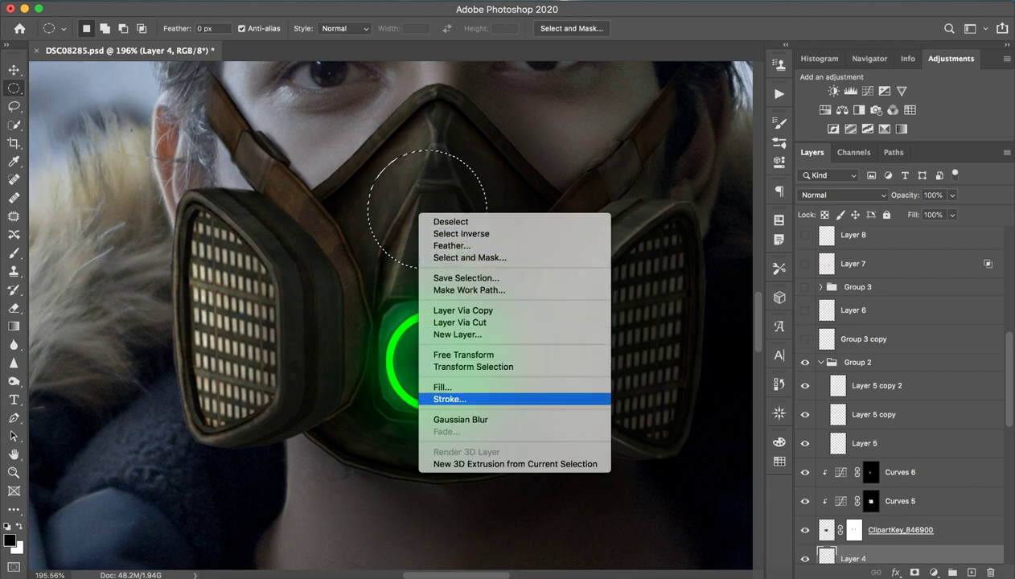
click(447, 398)
click(593, 186)
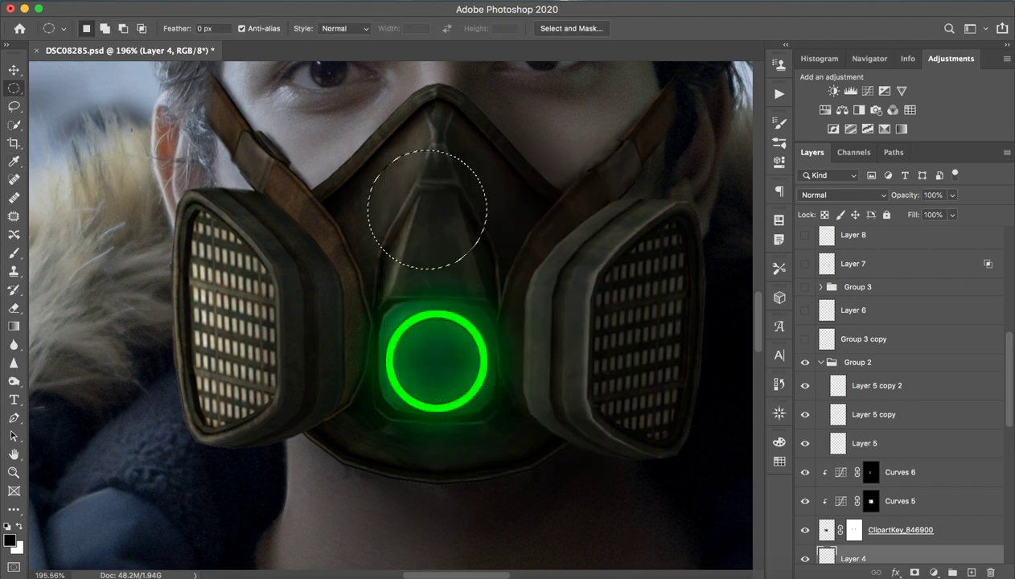
key(ctrl+d)
Step: Select Layer 5 and switch on Layer 5 copy and copy 2 to strengthen the green glow
scroll(901, 394, down, 2)
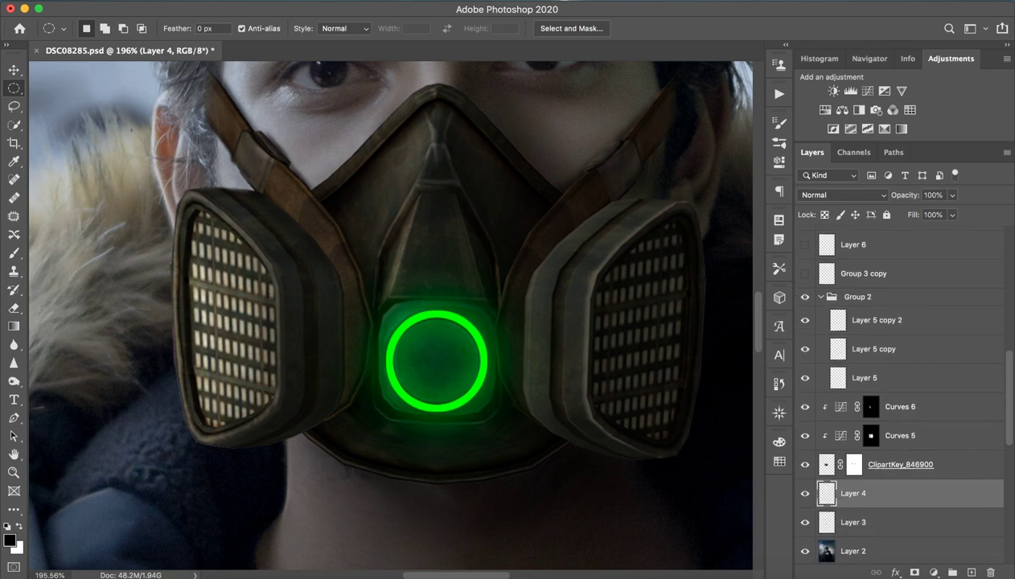
scroll(901, 394, up, 1)
click(864, 403)
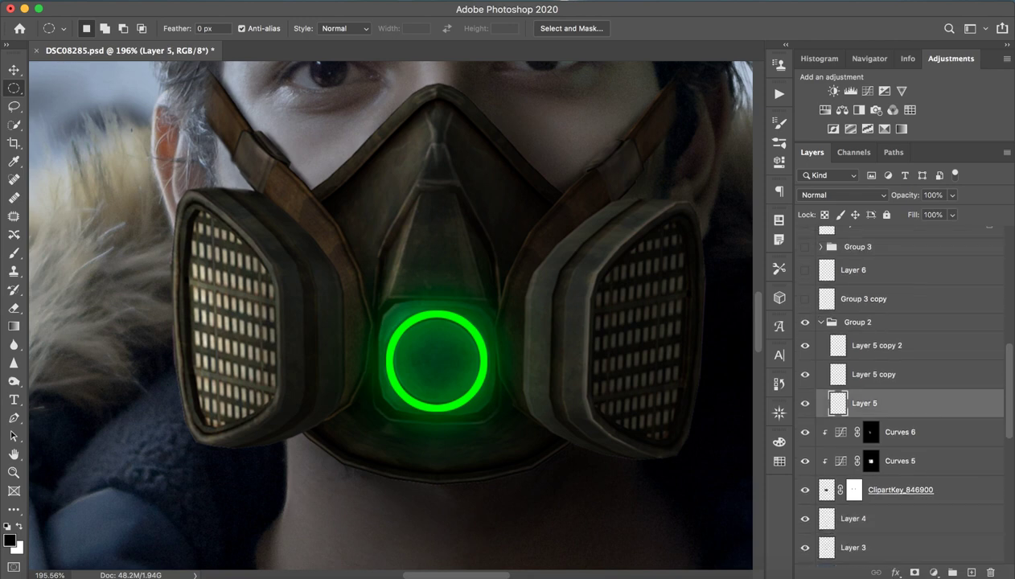
scroll(901, 394, up, 4)
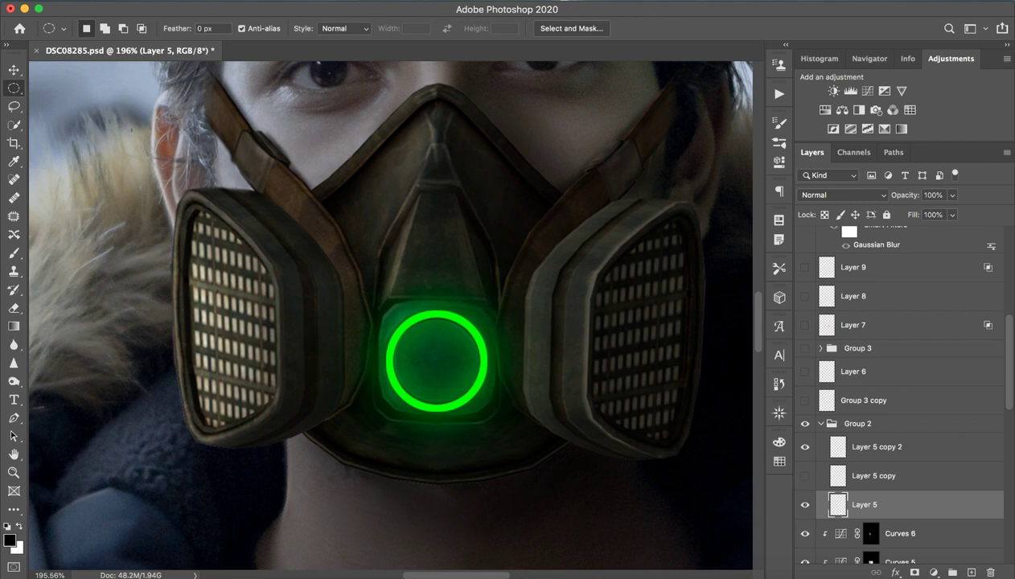
click(805, 446)
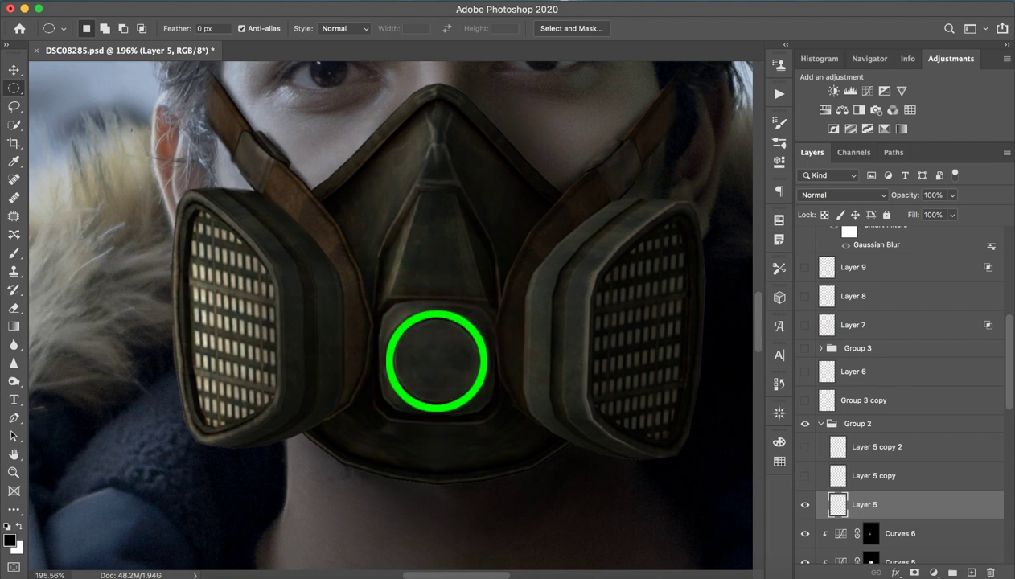
click(874, 475)
click(805, 475)
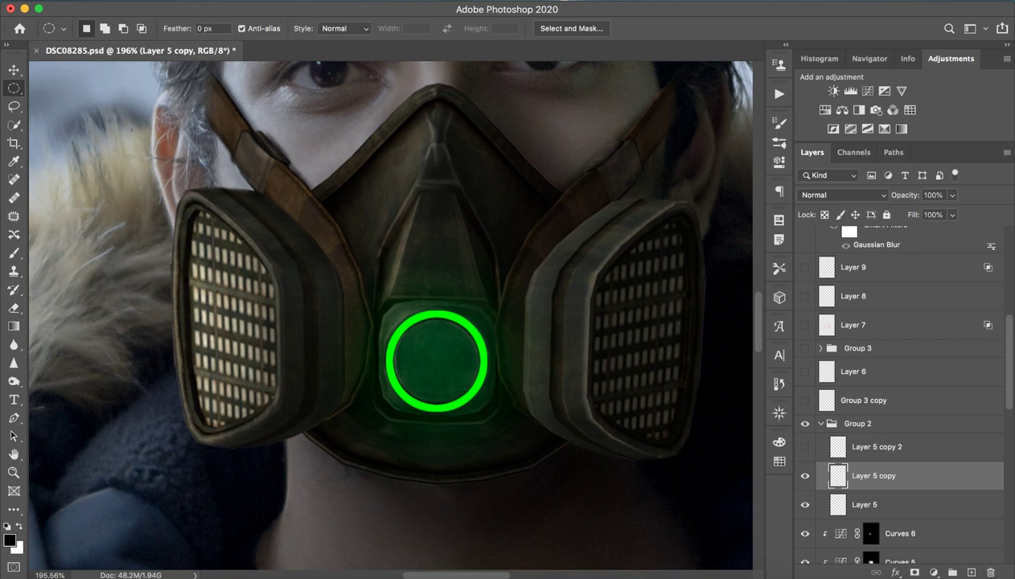
click(875, 446)
click(805, 446)
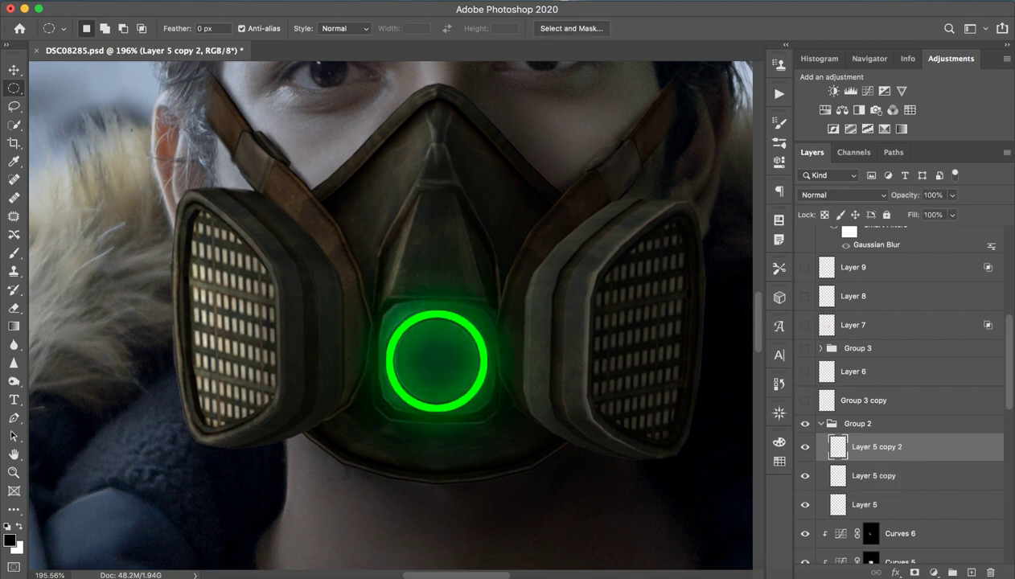
key(alt+bracketleft)
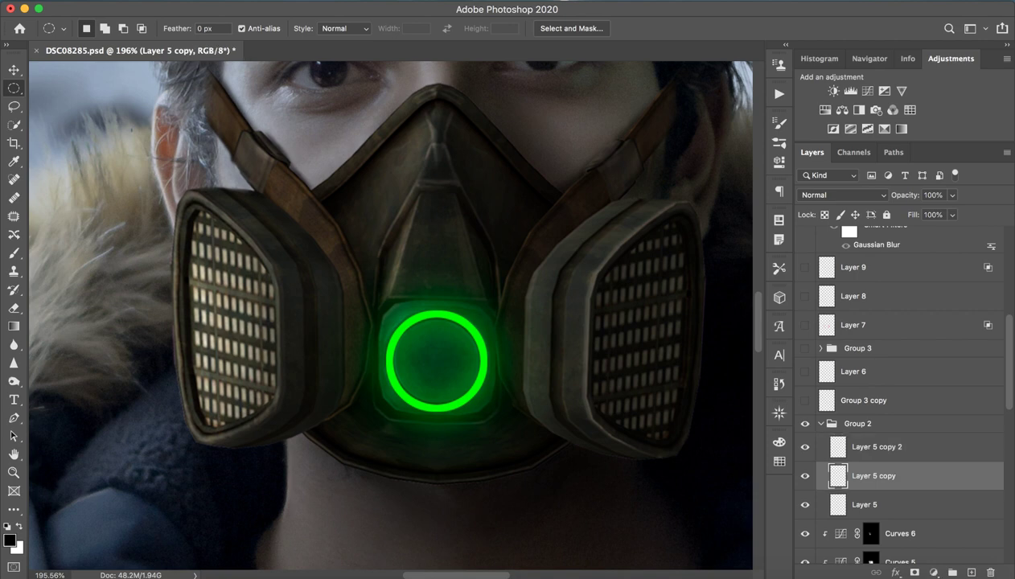
key(alt+bracketleft)
Step: Select Group 3 copy, collapse Group 2, and zoom out to the whole figure
click(864, 400)
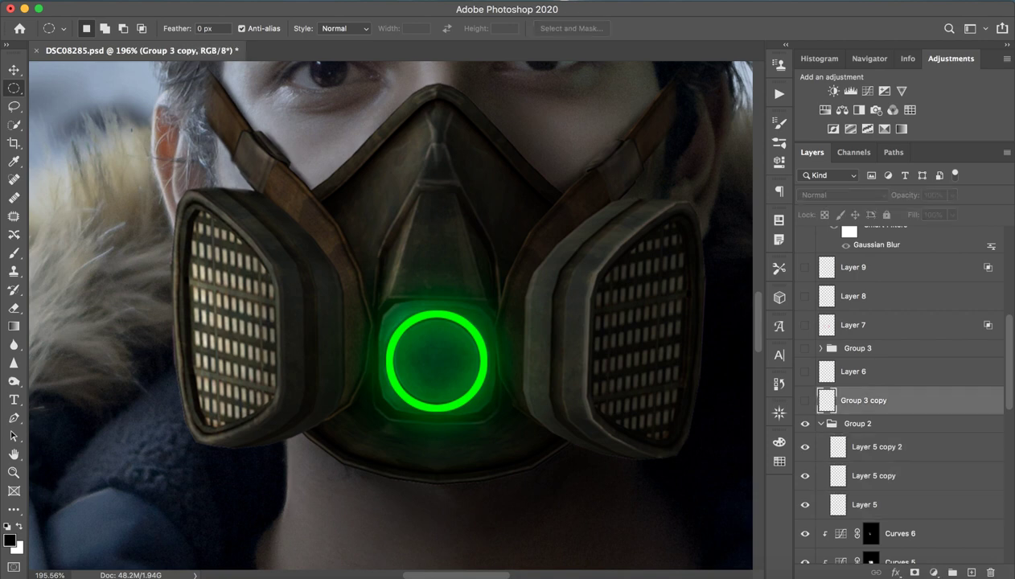
click(821, 423)
key(z)
key(ctrl+minus)
key(ctrl+minus)
key(ctrl+minus)
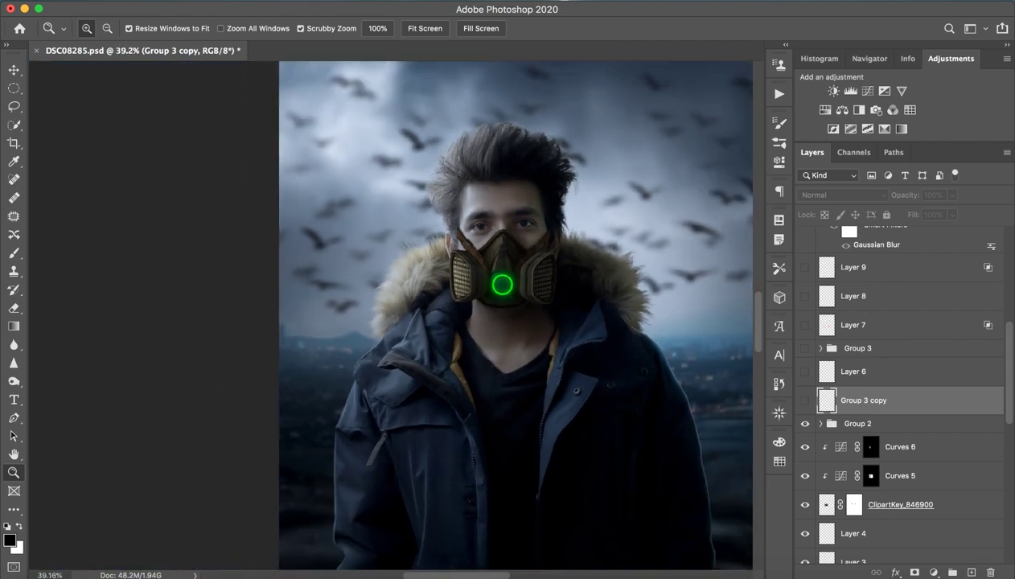
scroll(381, 330, up, 5)
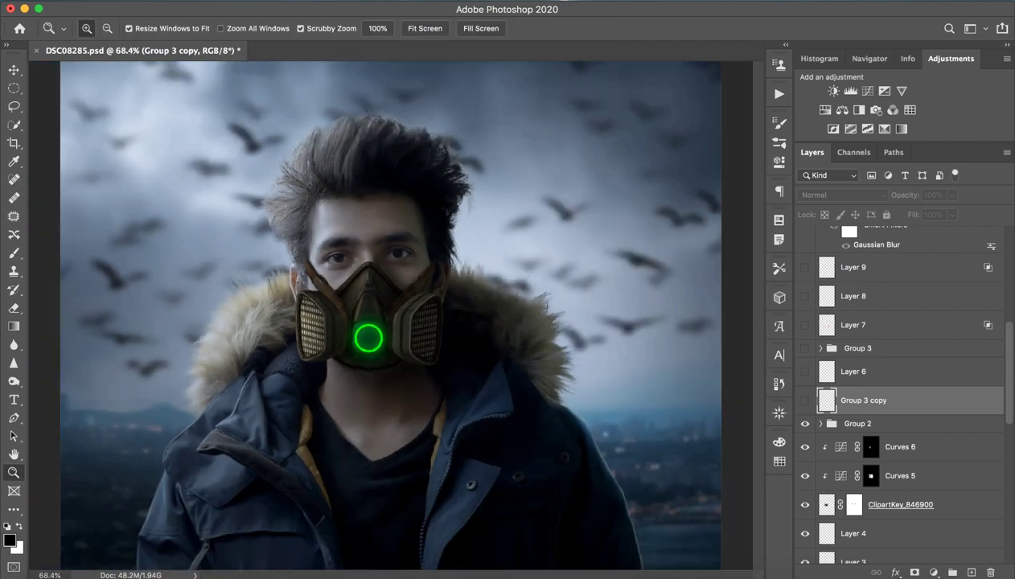
key(m)
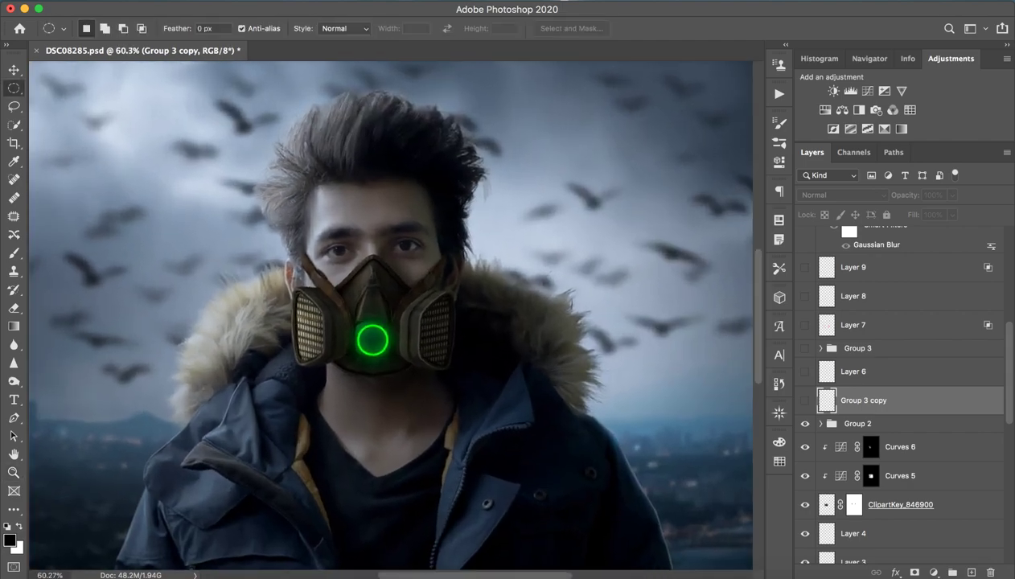
key(z)
scroll(434, 309, down, 3)
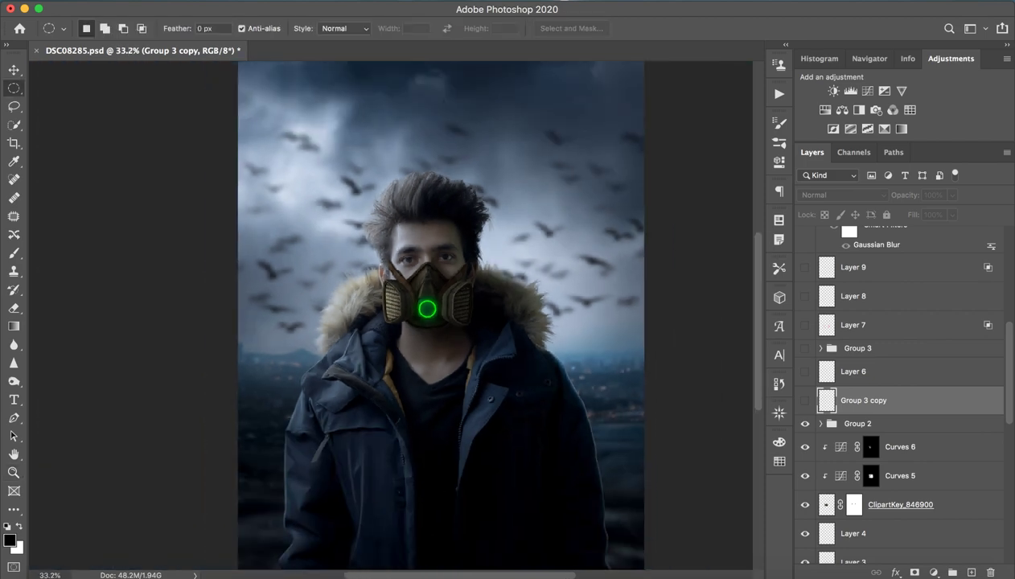
key(z)
scroll(445, 314, down, 1)
key(m)
Step: Select Layer 6 and zoom in to inspect the orange eye rings around the face
click(852, 371)
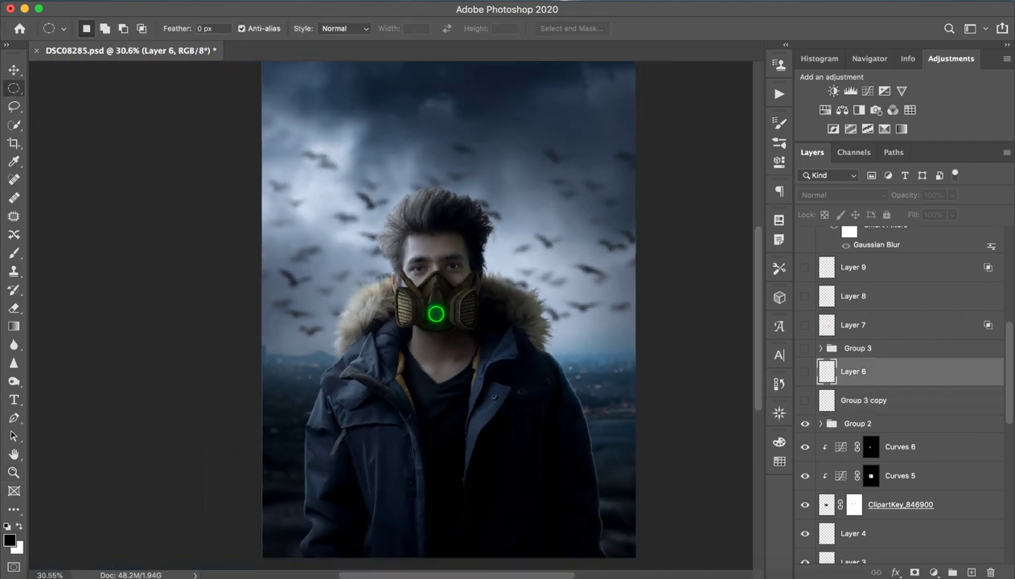
key(z)
scroll(433, 267, up, 9)
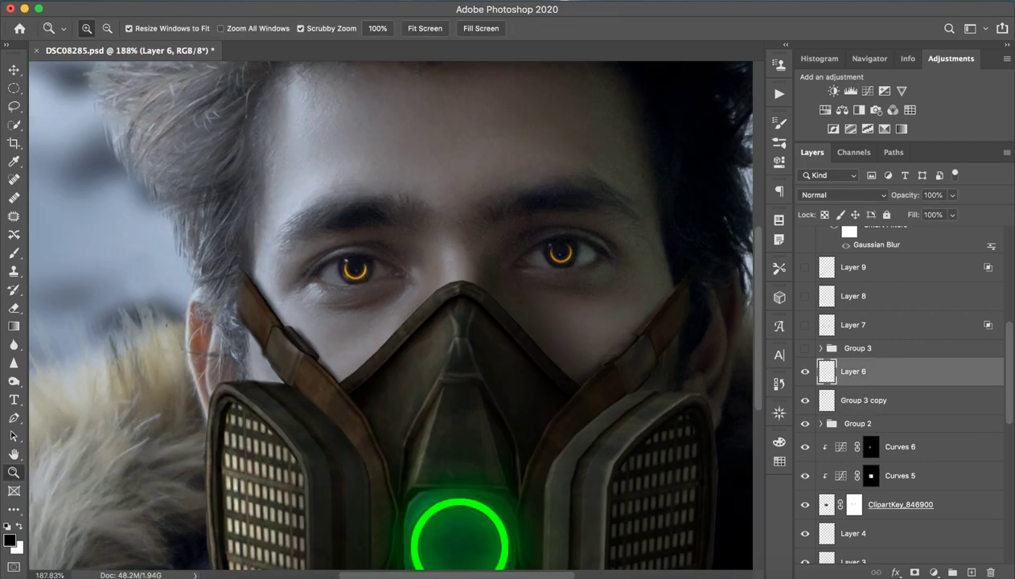
scroll(433, 267, up, 4)
scroll(611, 242, down, 5)
scroll(612, 241, up, 4)
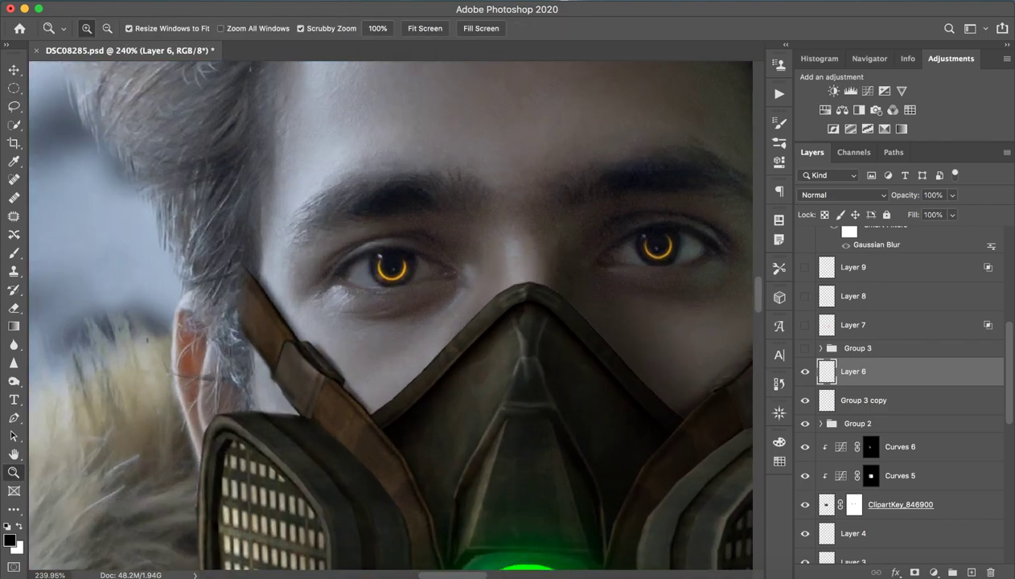
scroll(612, 241, up, 1)
key(m)
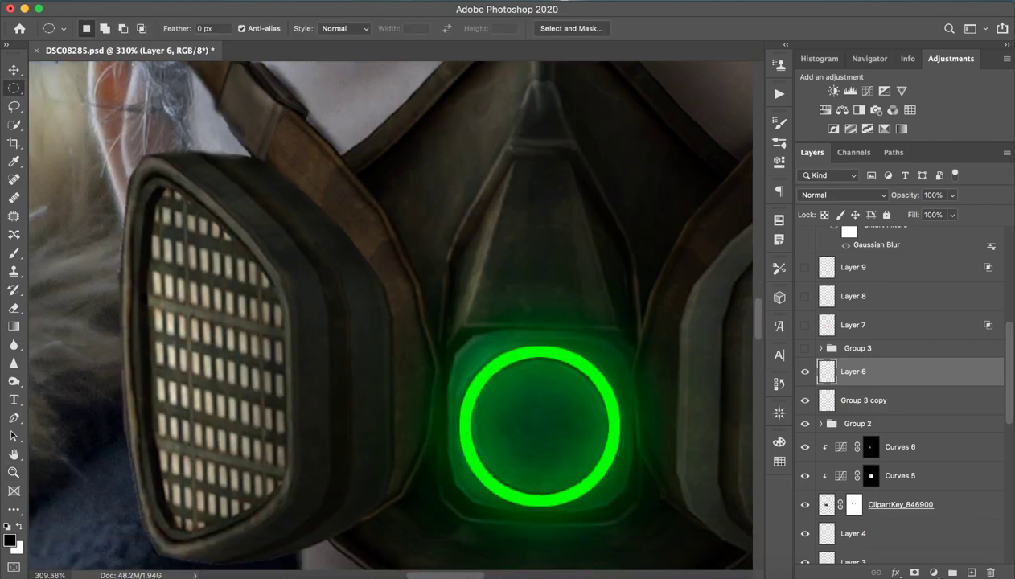
scroll(331, 283, up, 2)
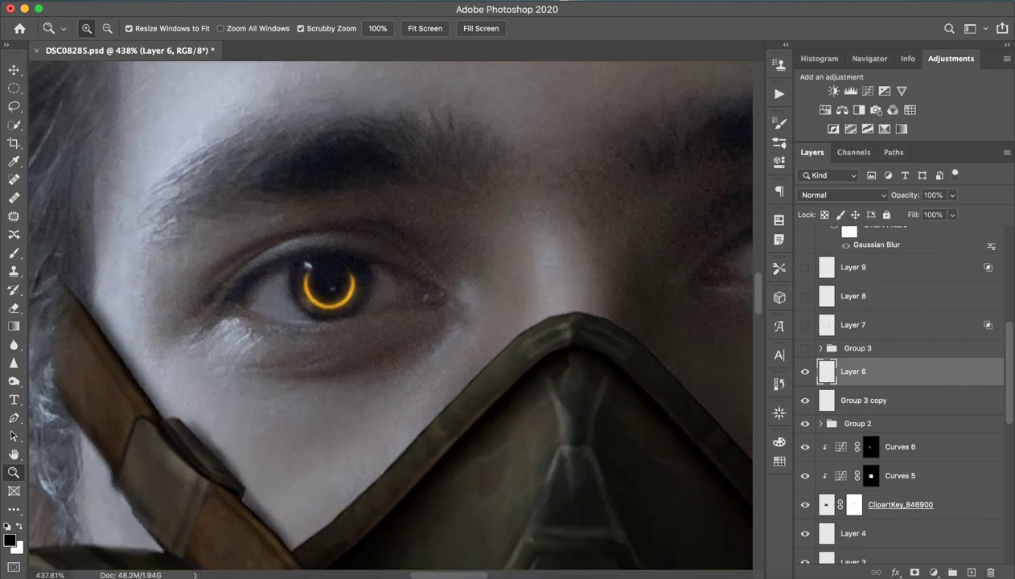
scroll(390, 313, right, 5)
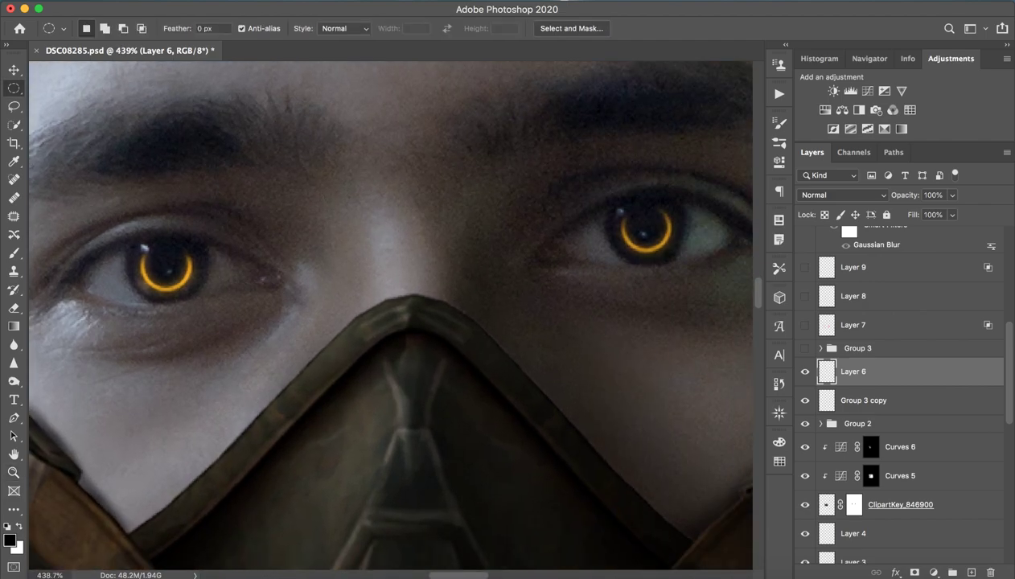
key(z)
key(ctrl+0)
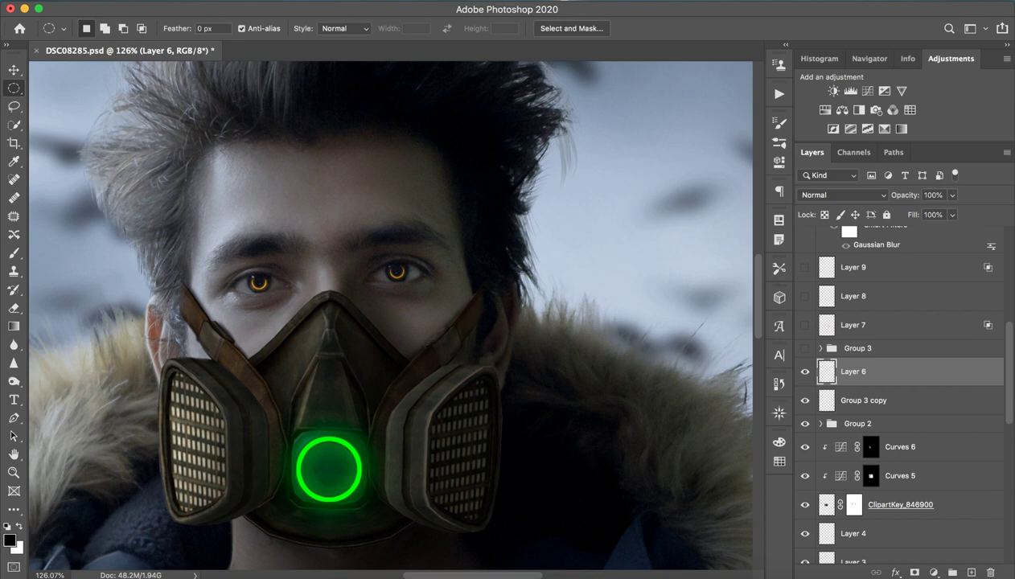
Step: Show Group 3's red glow around the filter cartridges and zoom out to the full image
click(805, 348)
key(ctrl+0)
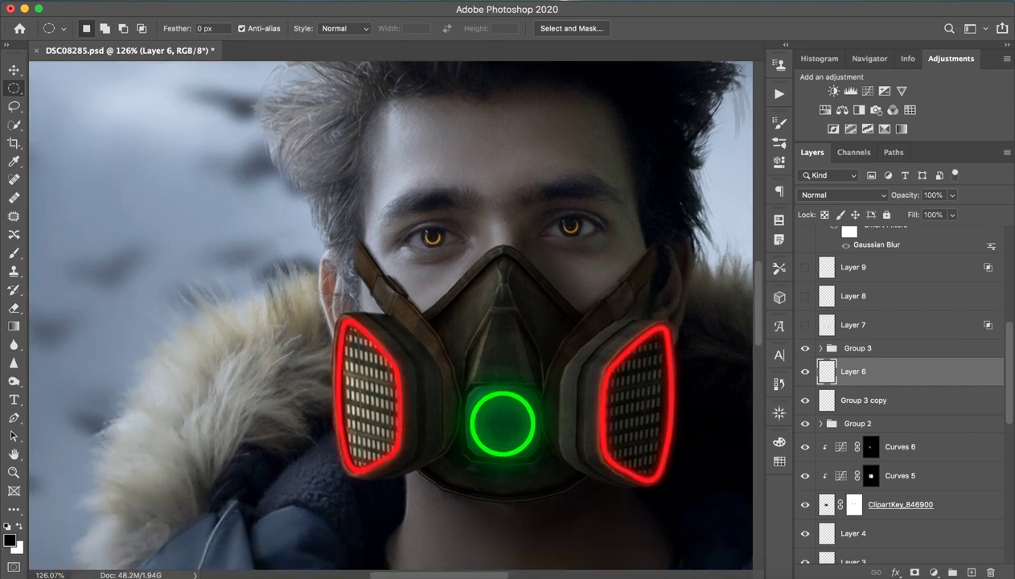
key(z)
key(m)
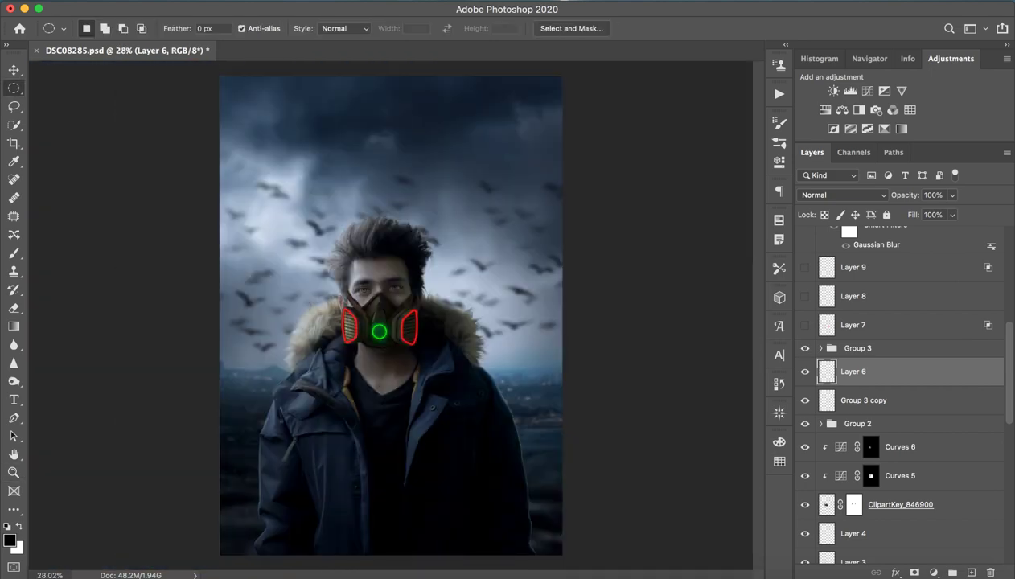
Step: Select Layer 7 for the red collar glow and zoom in on the face and mask
click(852, 325)
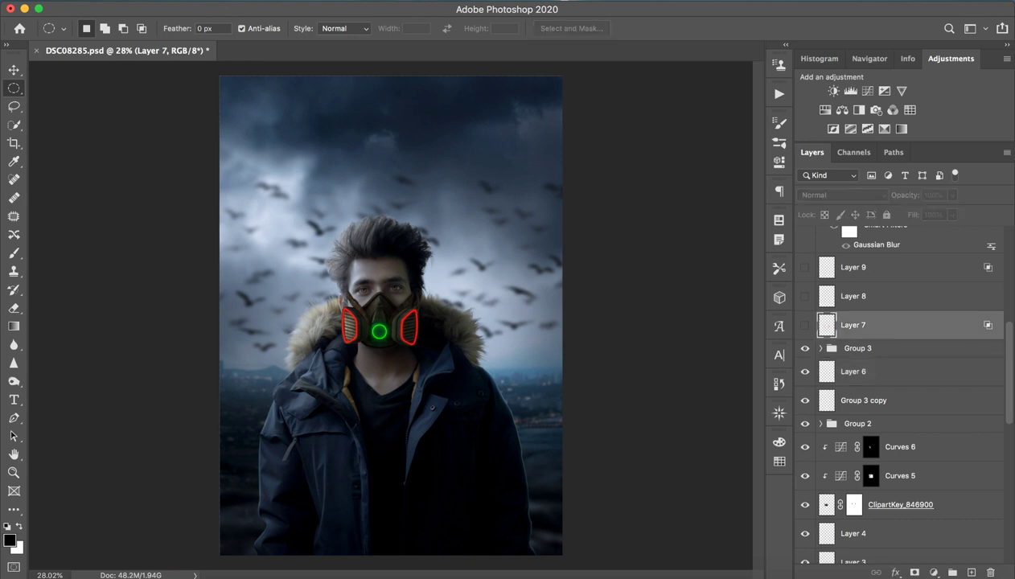
scroll(901, 386, up, 2)
scroll(901, 386, up, 3)
scroll(900, 386, up, 2)
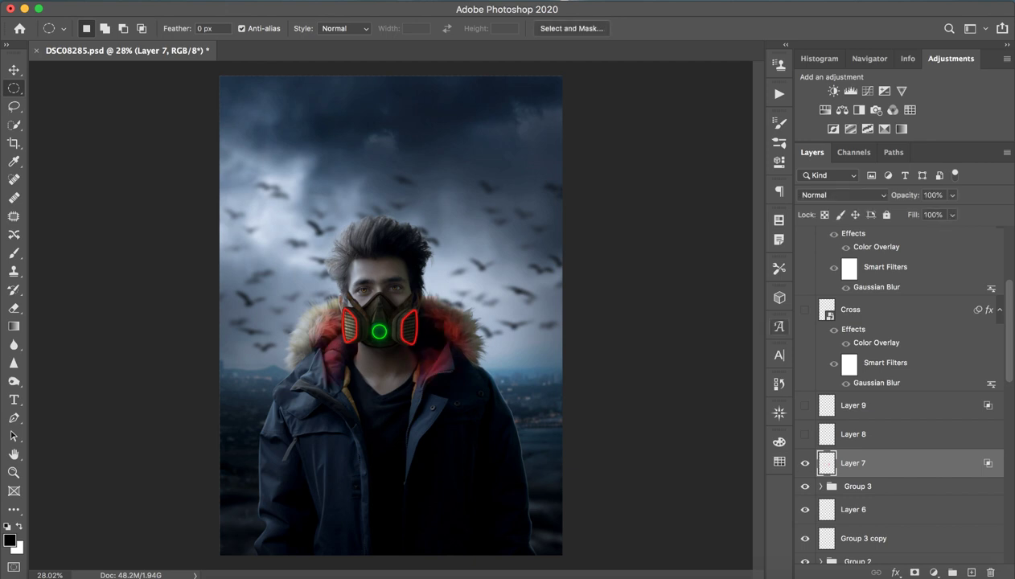
key(z)
drag(379, 365, 451, 364)
Step: Hide Layer 7's red collar glow and add a new Layer 14 in Color blend mode
drag(337, 369, 273, 369)
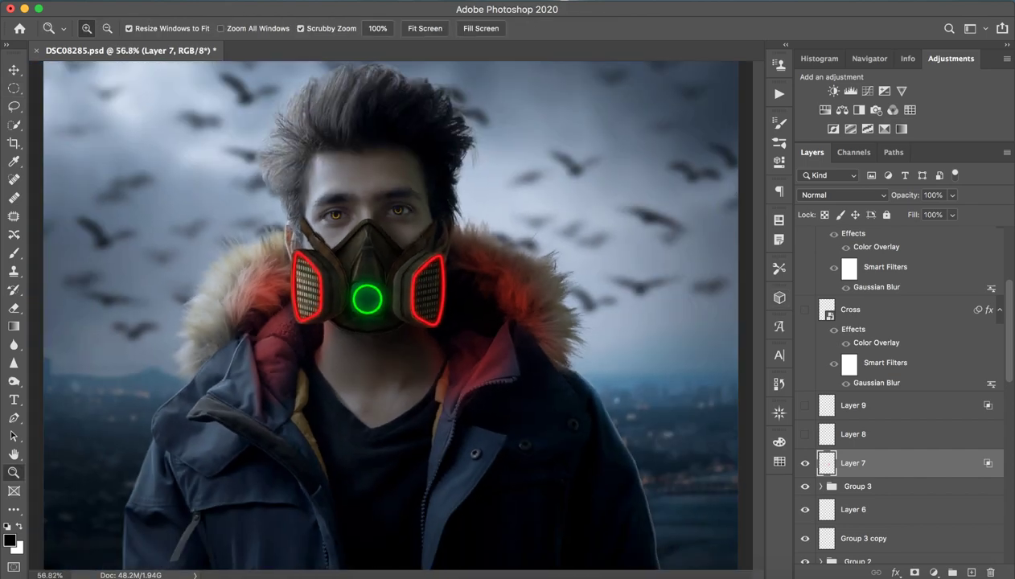
key(m)
click(805, 463)
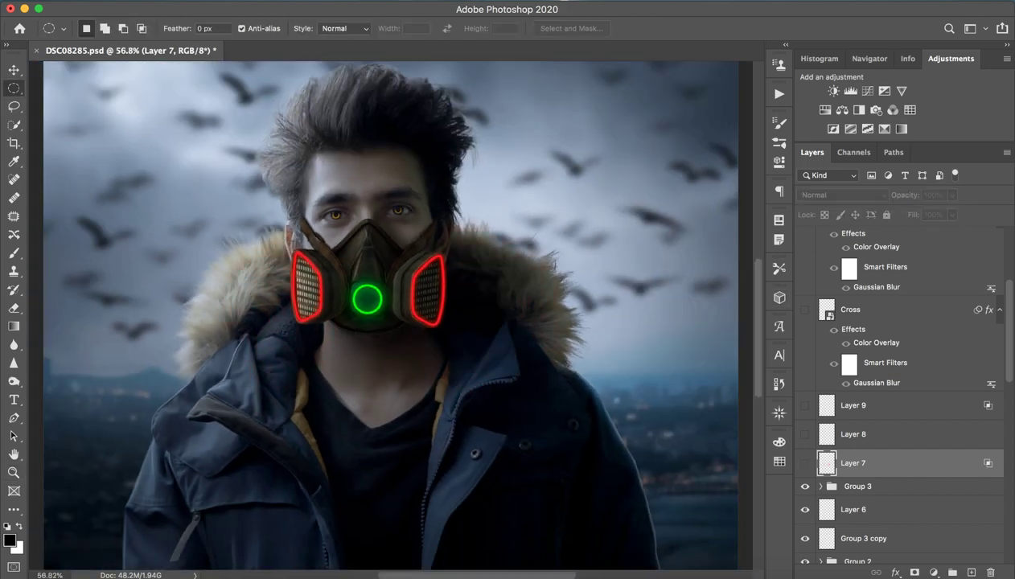
click(971, 572)
click(843, 194)
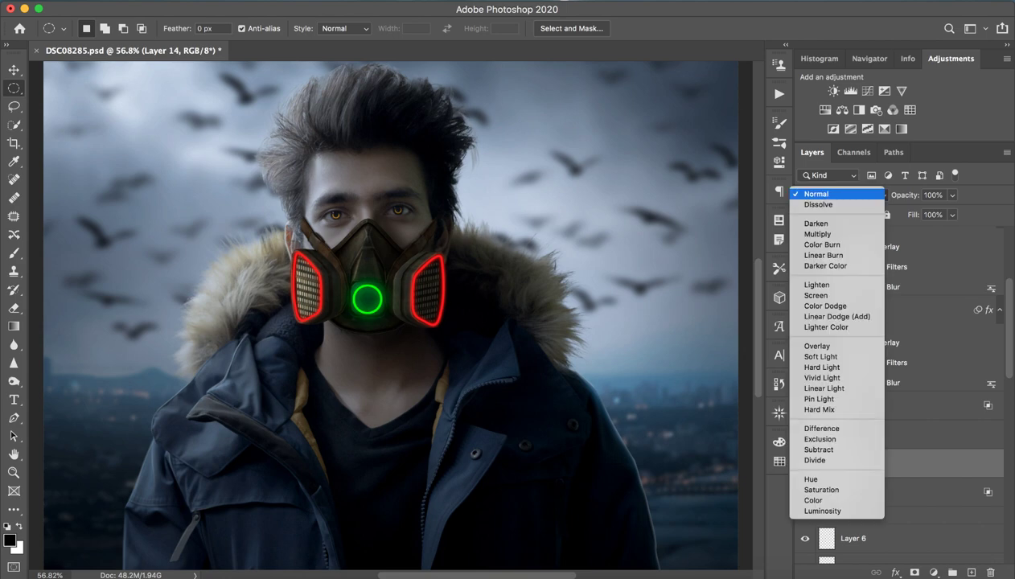
click(828, 500)
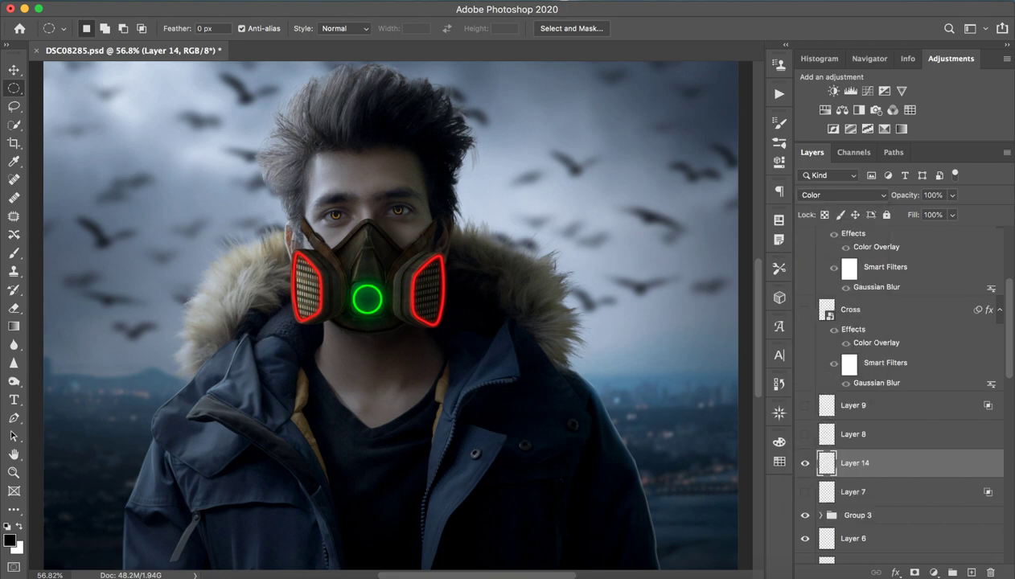
Step: Set the foreground colour to yellow (ffe400)
key(i)
click(10, 539)
text(48ff00)
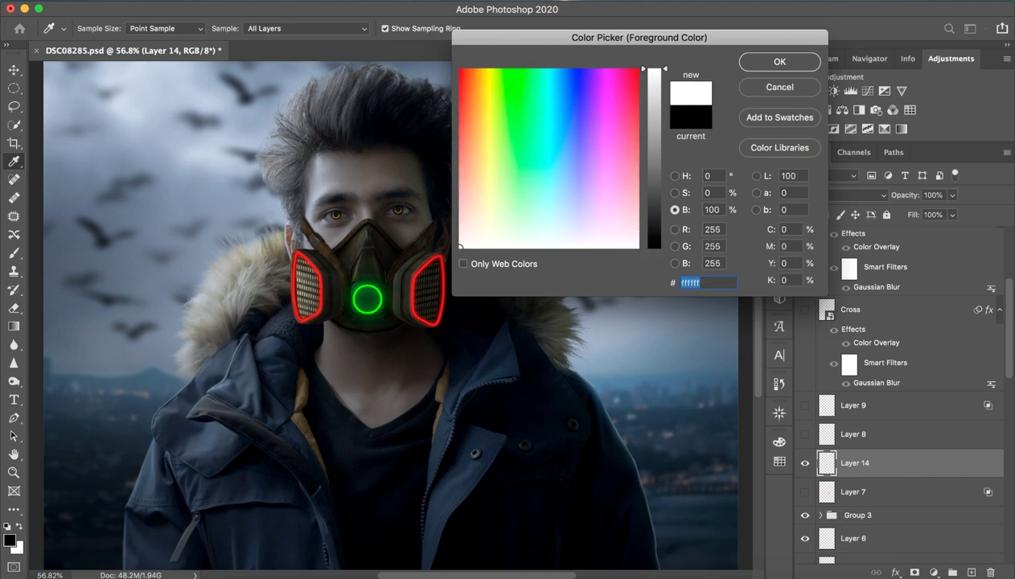
text(ffe400)
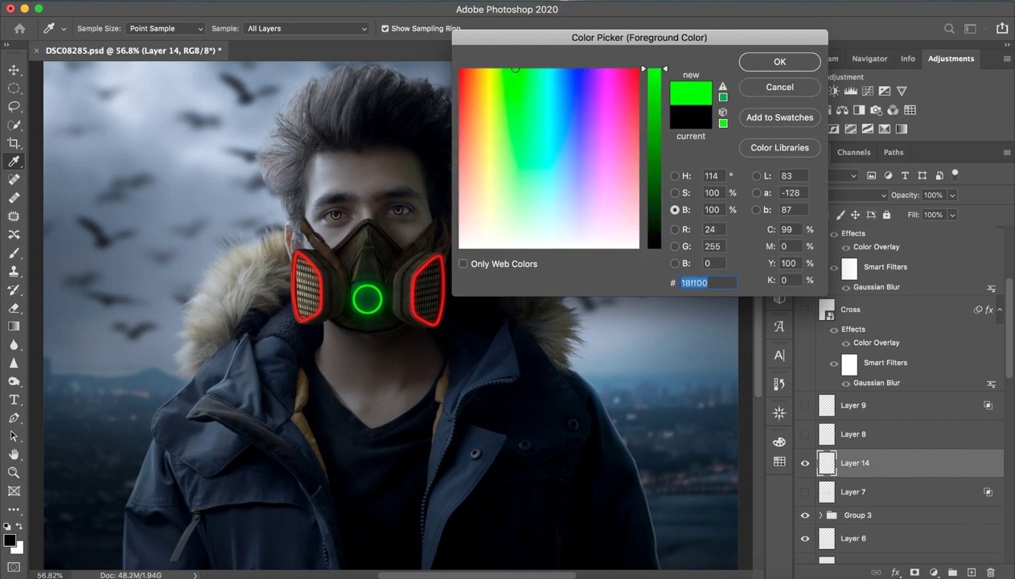
key(Return)
key(m)
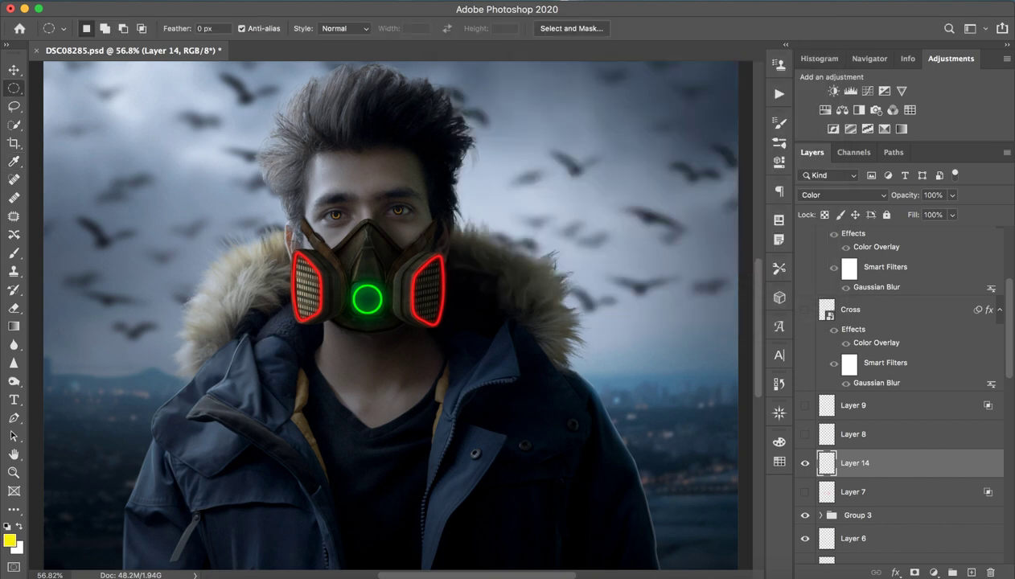
Step: Paint the fur hood yellow on both sides on Layer 14
key(b)
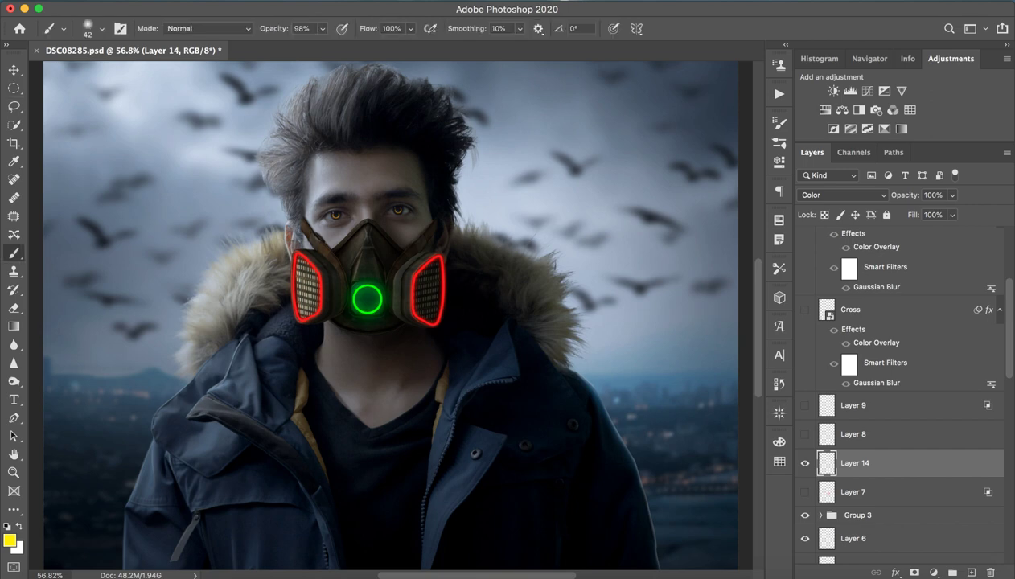
mouse_move(265, 290)
mouse_down()
mouse_move(208, 346)
mouse_move(321, 298)
mouse_move(532, 316)
mouse_move(486, 317)
mouse_move(480, 301)
mouse_move(465, 312)
mouse_up()
key(ctrl+z)
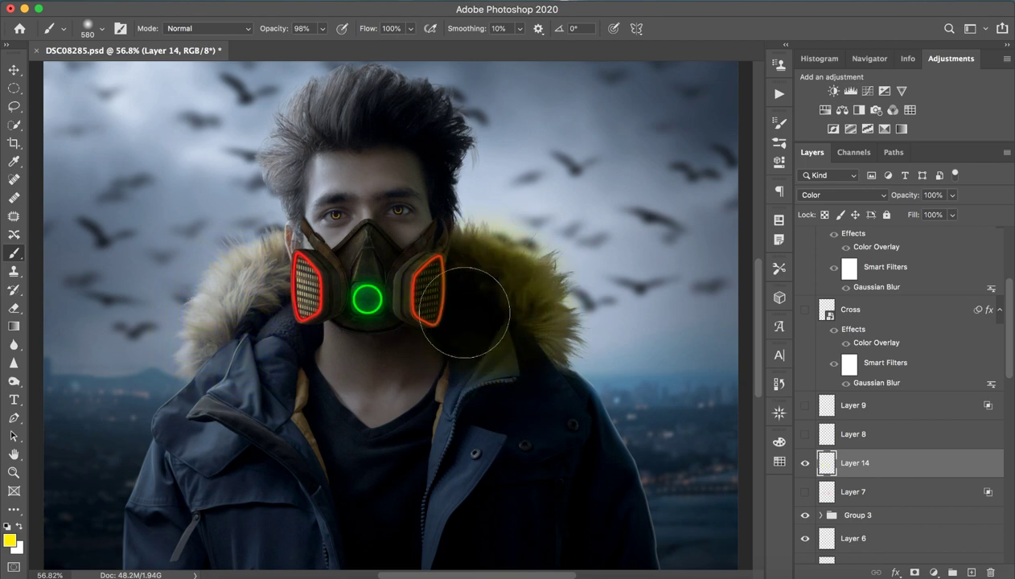
drag(258, 322, 257, 338)
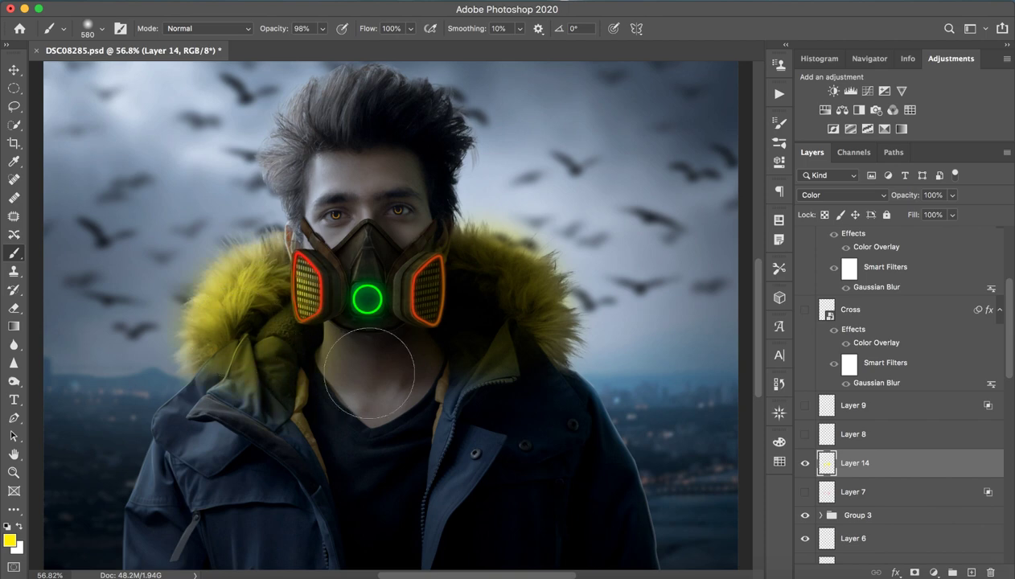
mouse_move(369, 373)
mouse_down()
mouse_move(305, 378)
mouse_move(329, 418)
mouse_move(419, 362)
mouse_move(464, 362)
mouse_up()
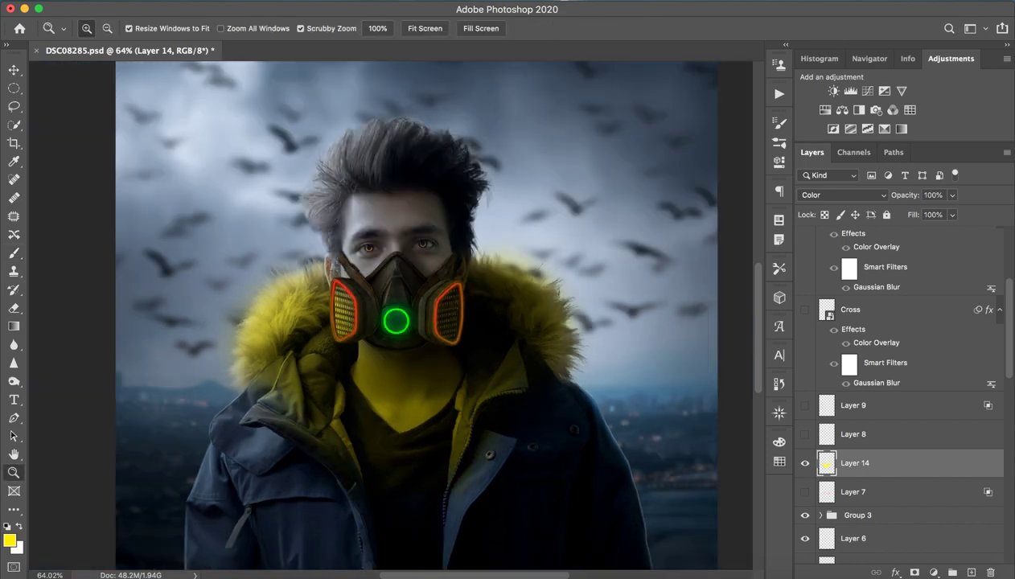
key(z)
Step: Paint yellow over the chest and collar, then split Layer 14's underlying black point to 2/167
drag(434, 458, 370, 458)
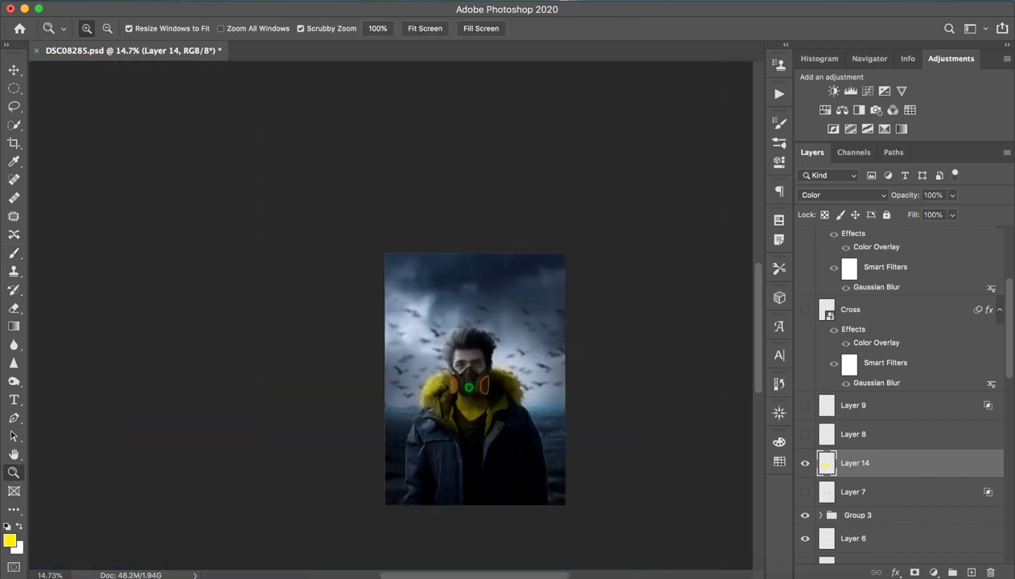
drag(500, 415, 579, 416)
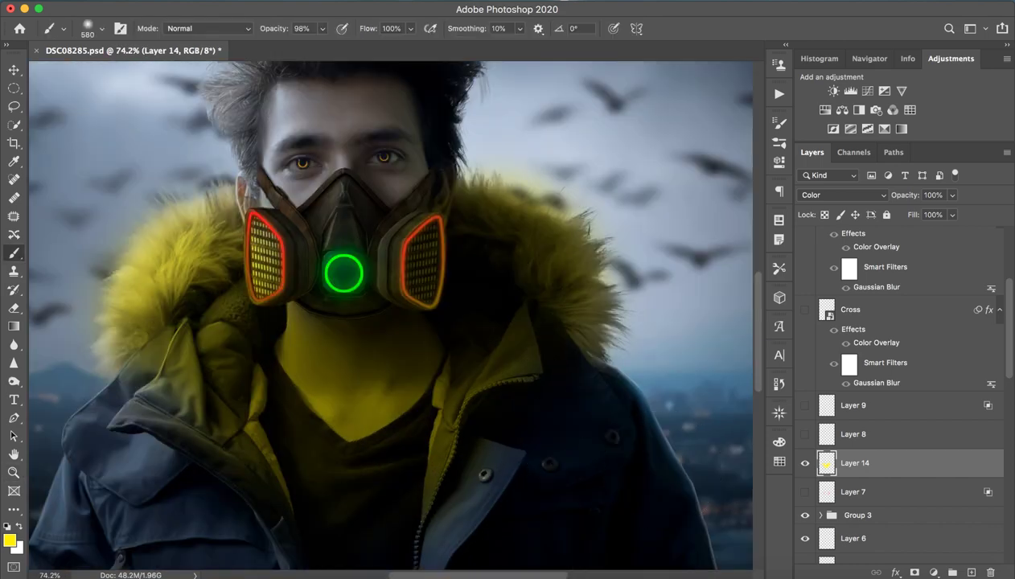
double_click(925, 462)
drag(662, 285, 780, 285)
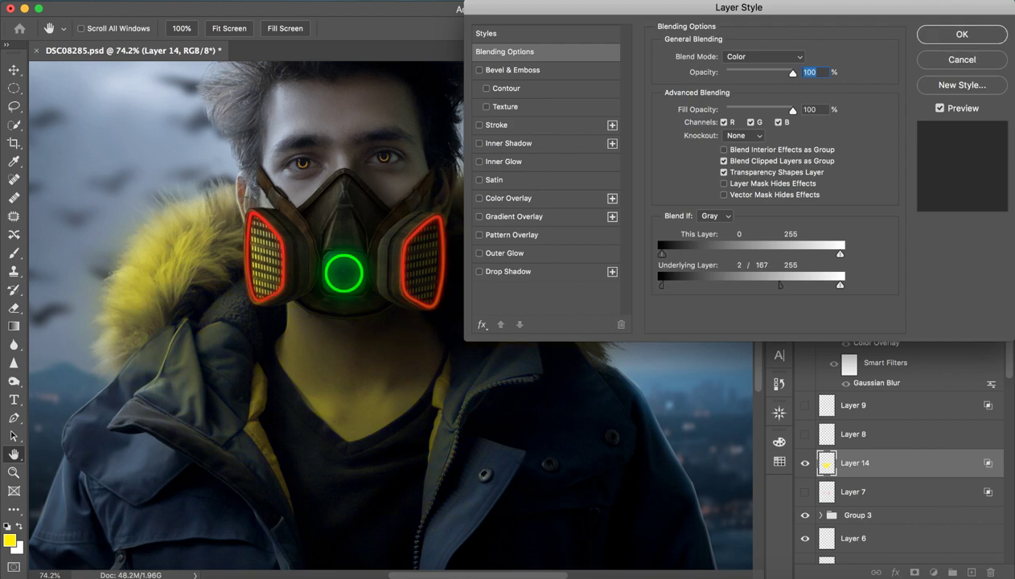
Step: Close Layer Style, zoom out and delete the yellow Layer 14
click(961, 34)
key(z)
mouse_move(510, 328)
mouse_down()
mouse_move(451, 328)
mouse_move(534, 437)
mouse_up()
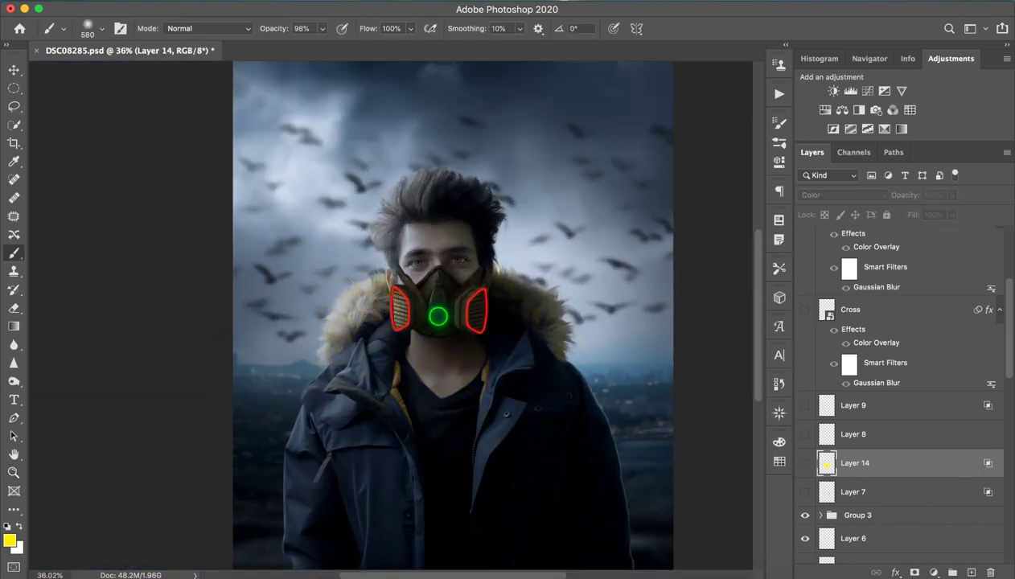
key(Delete)
Step: Show the red collar glow on Layers 7 and 8
click(805, 462)
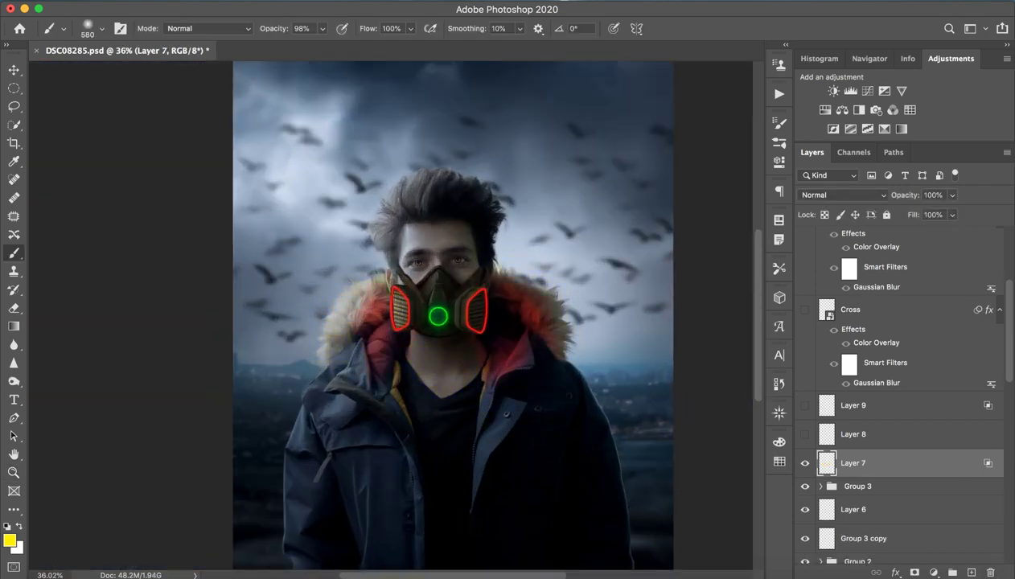
click(852, 434)
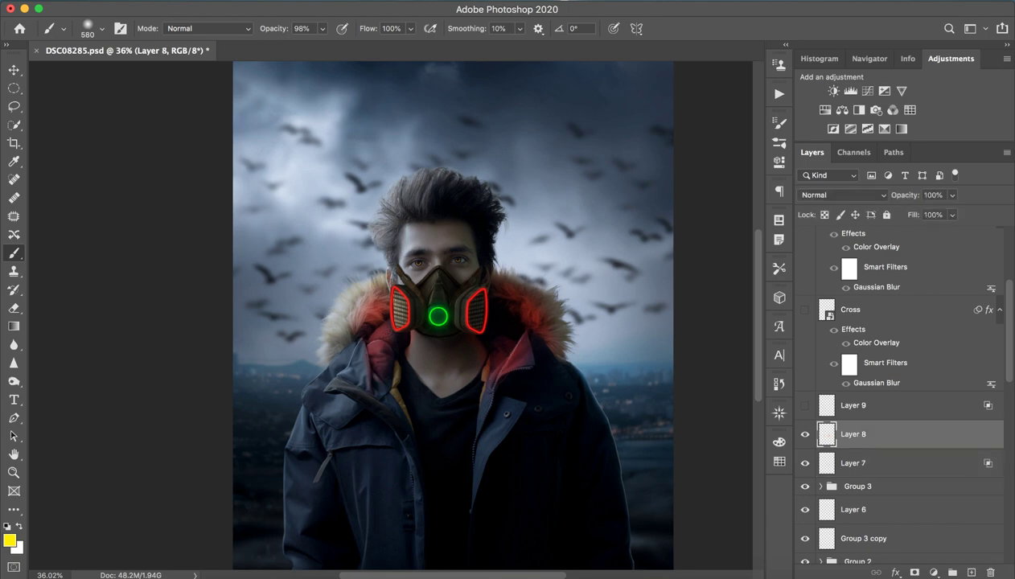
click(805, 435)
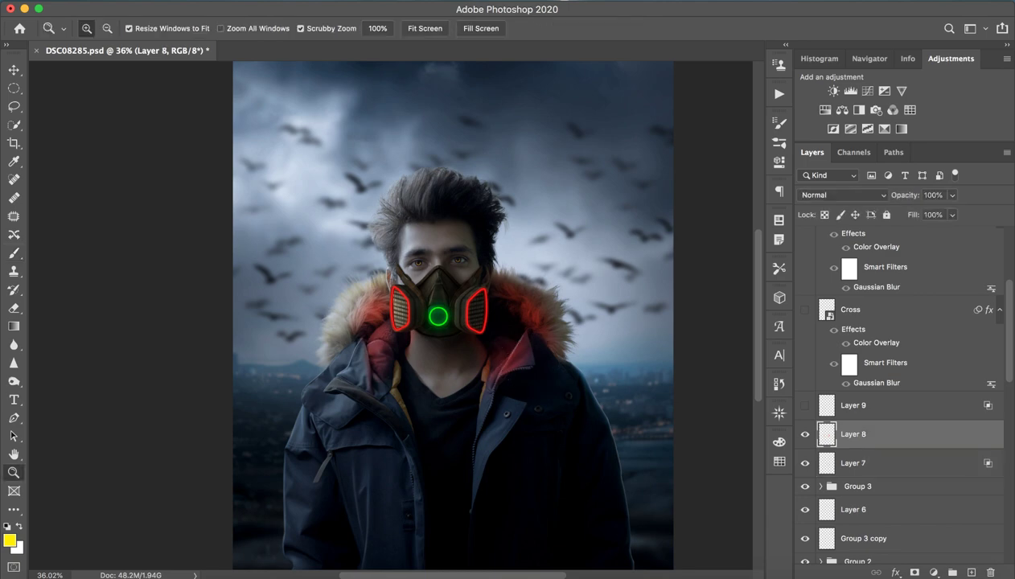
drag(409, 368, 483, 369)
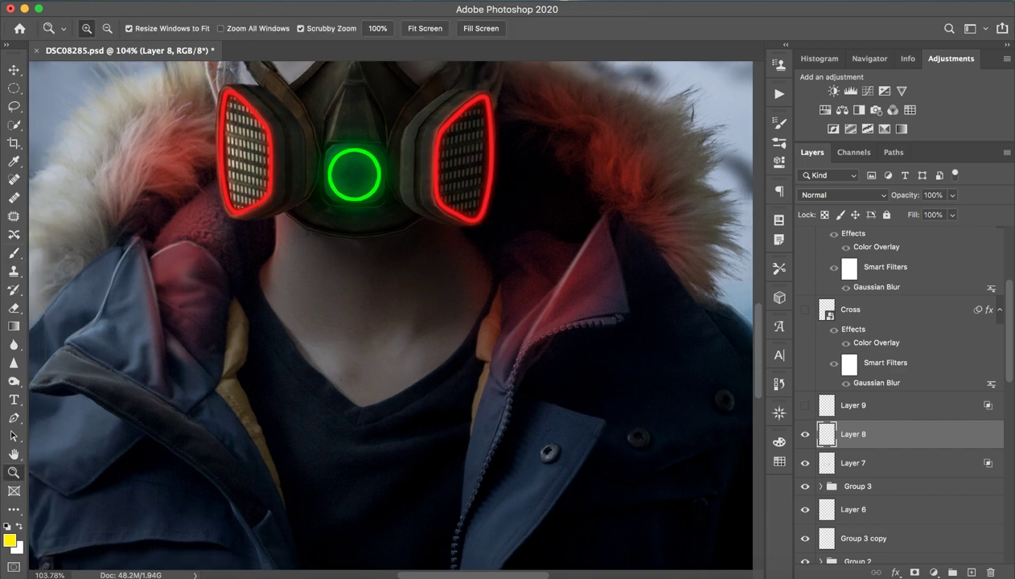
drag(616, 339, 567, 339)
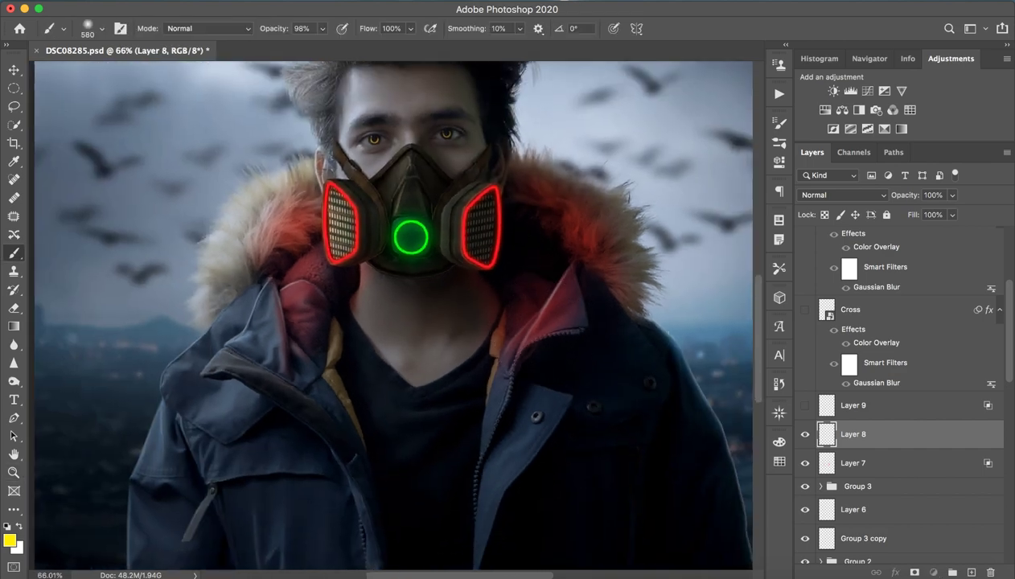
Step: Turn on Layer 9, toggling it once to compare
click(853, 406)
click(805, 405)
click(805, 406)
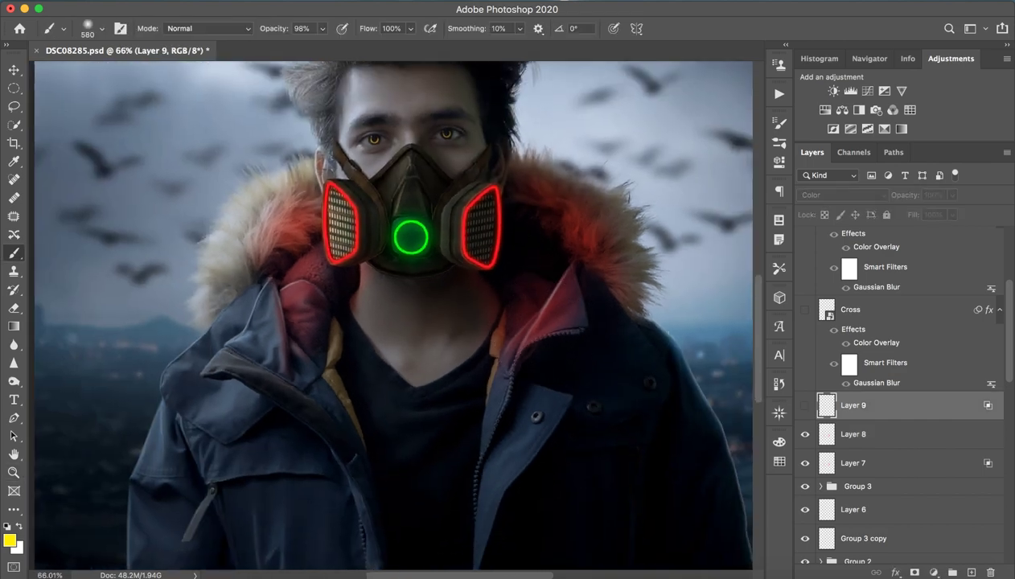
click(805, 406)
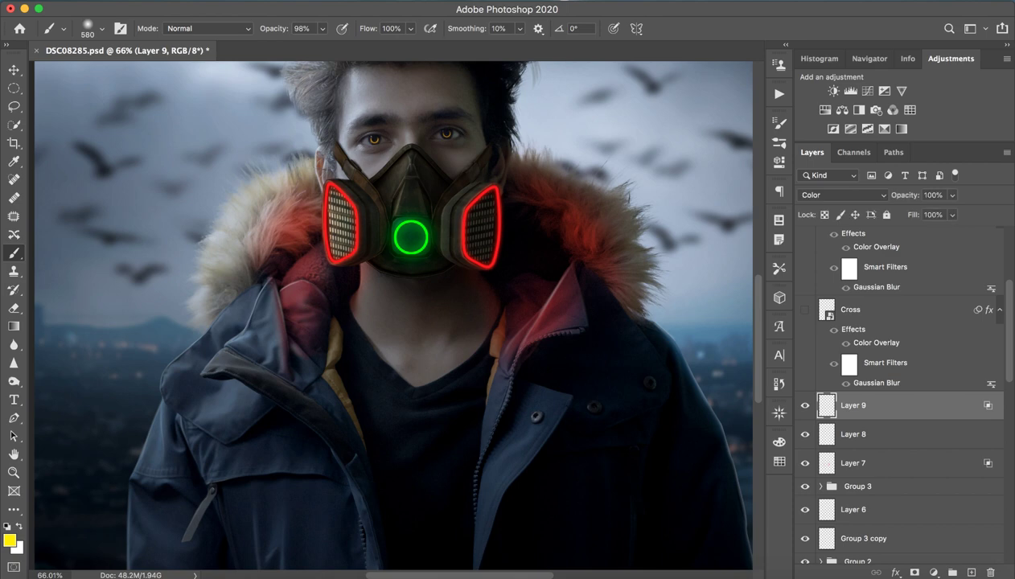
click(852, 310)
Step: Show the Cross and Cross copy layers for the forehead cross
click(805, 309)
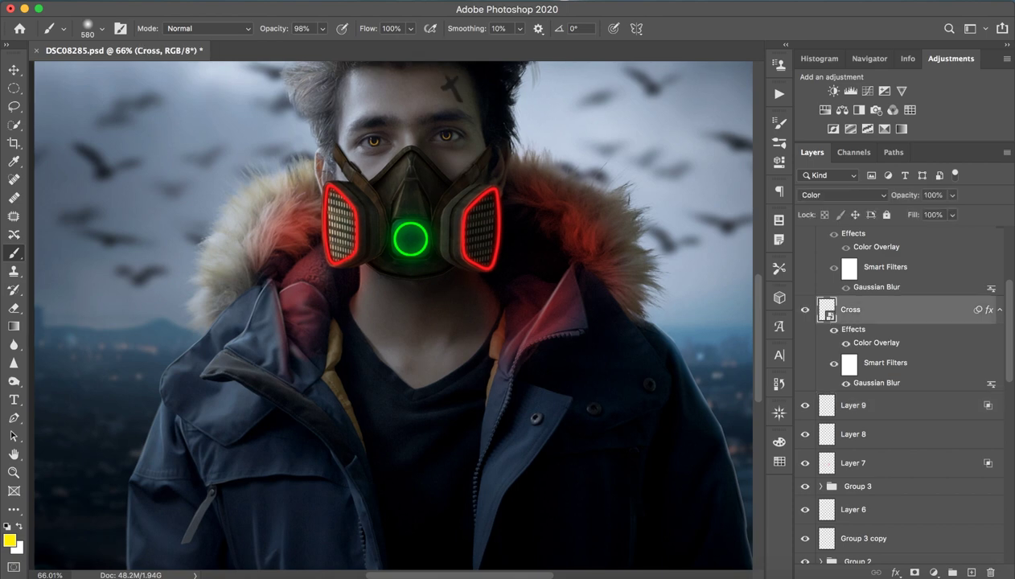
scroll(394, 313, up, 5)
scroll(901, 322, up, 3)
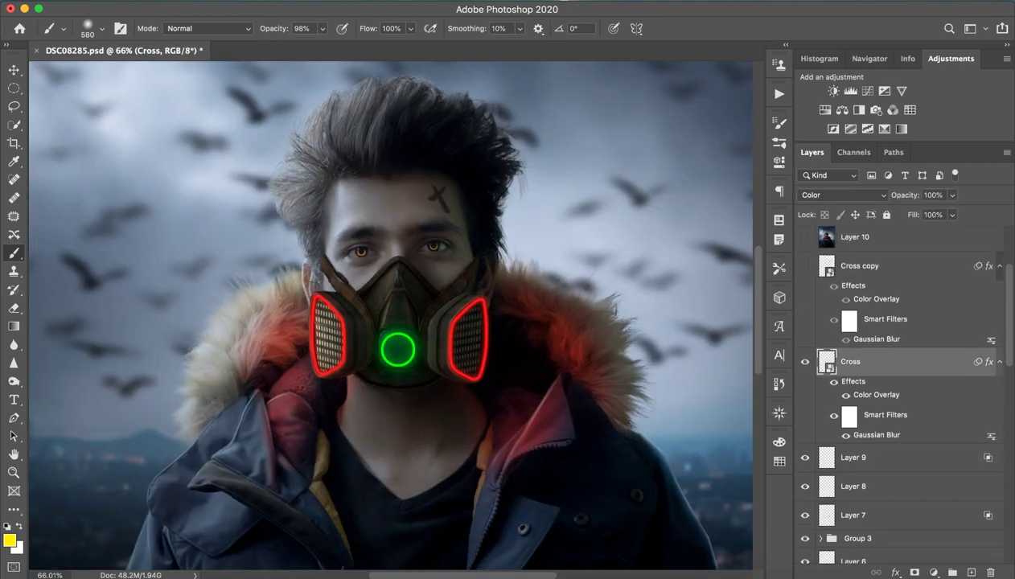
click(805, 265)
Step: Group Cross and Cross copy into Group 5 and leave the group hidden
shift+click(861, 265)
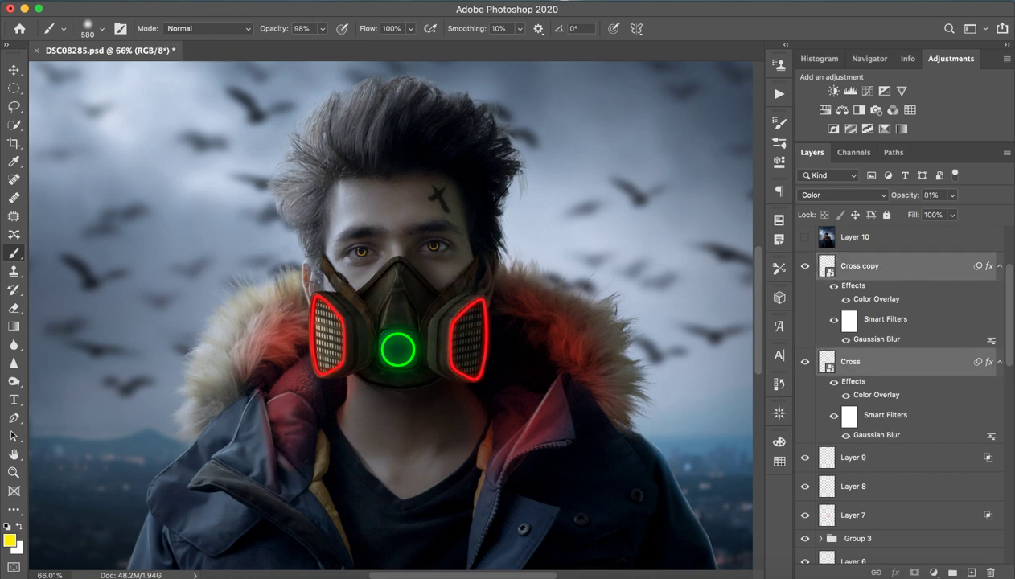
key(ctrl+g)
click(805, 259)
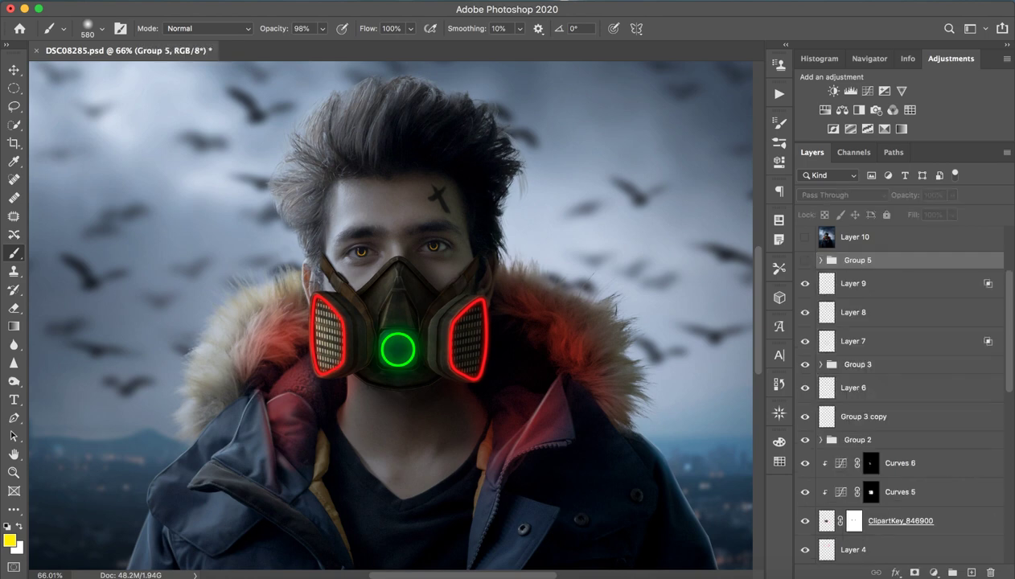
click(805, 259)
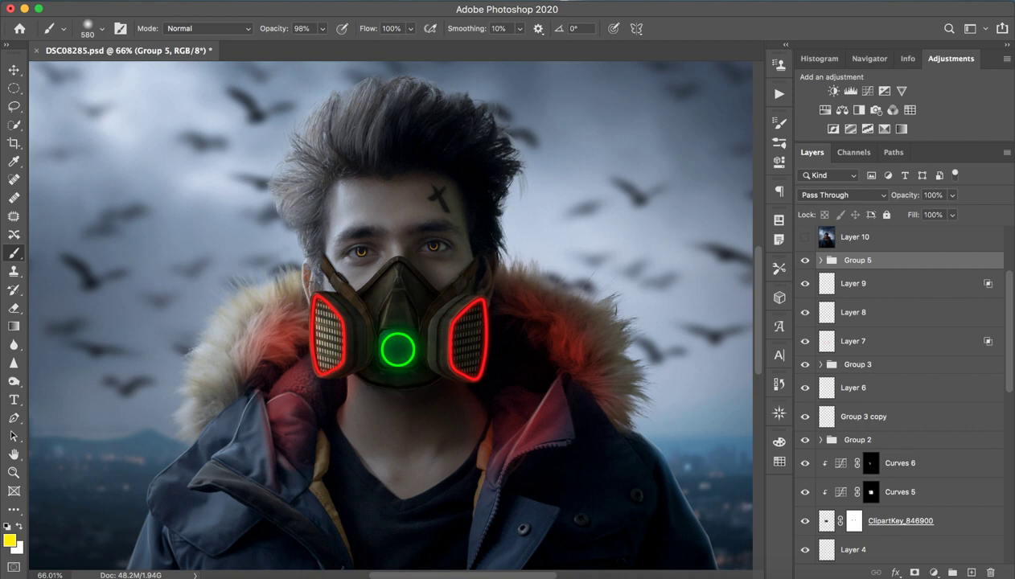
click(805, 259)
scroll(805, 260, up, 2)
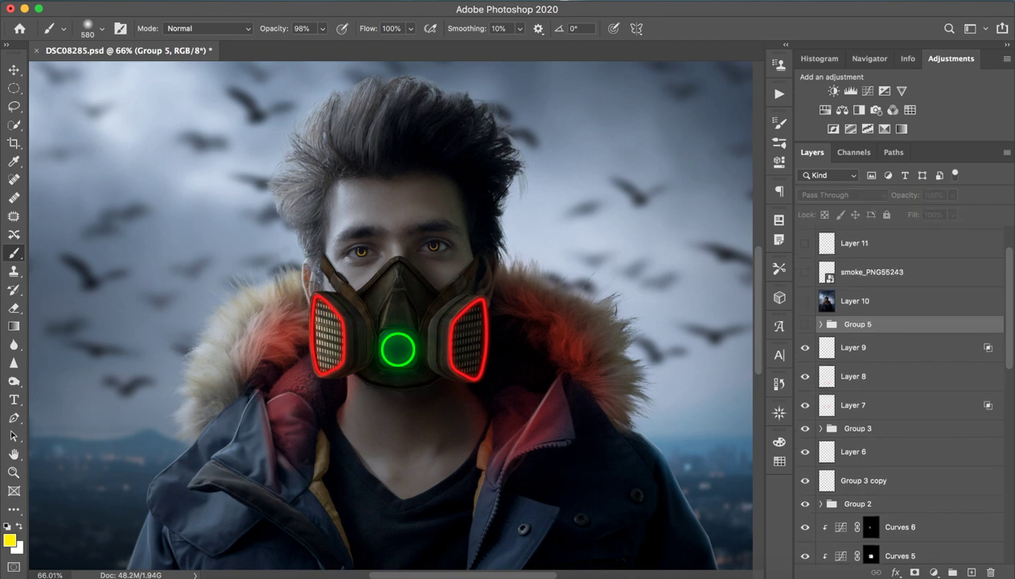
Step: Bring back Group 5's forehead cross and turn on Layer 10
click(805, 324)
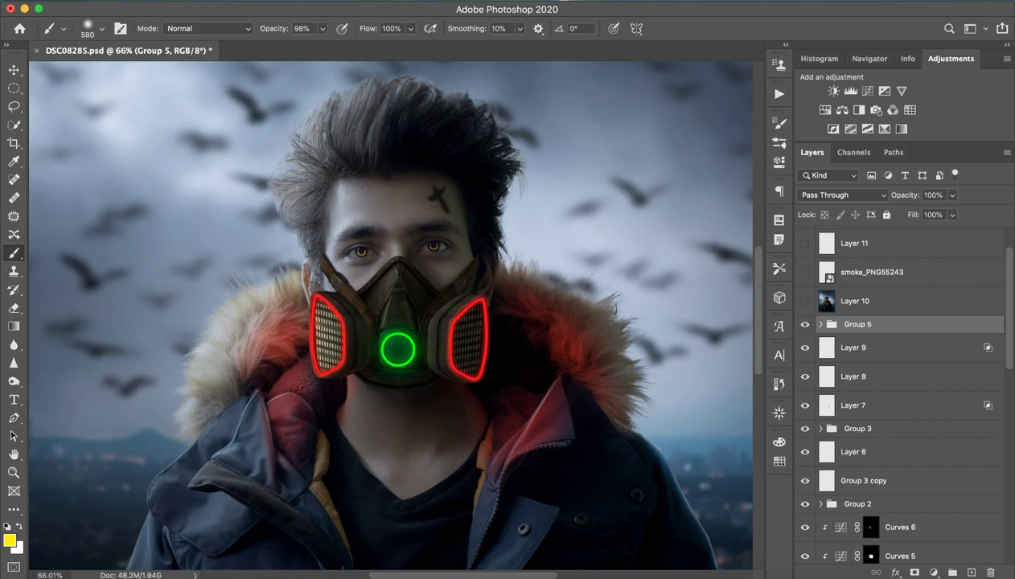
scroll(901, 362, up, 2)
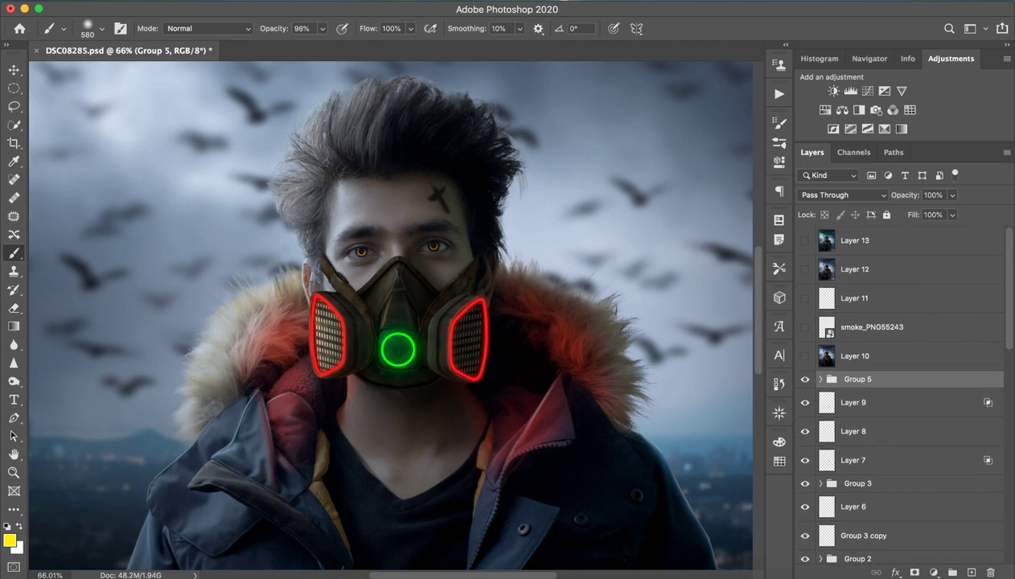
click(884, 355)
click(805, 355)
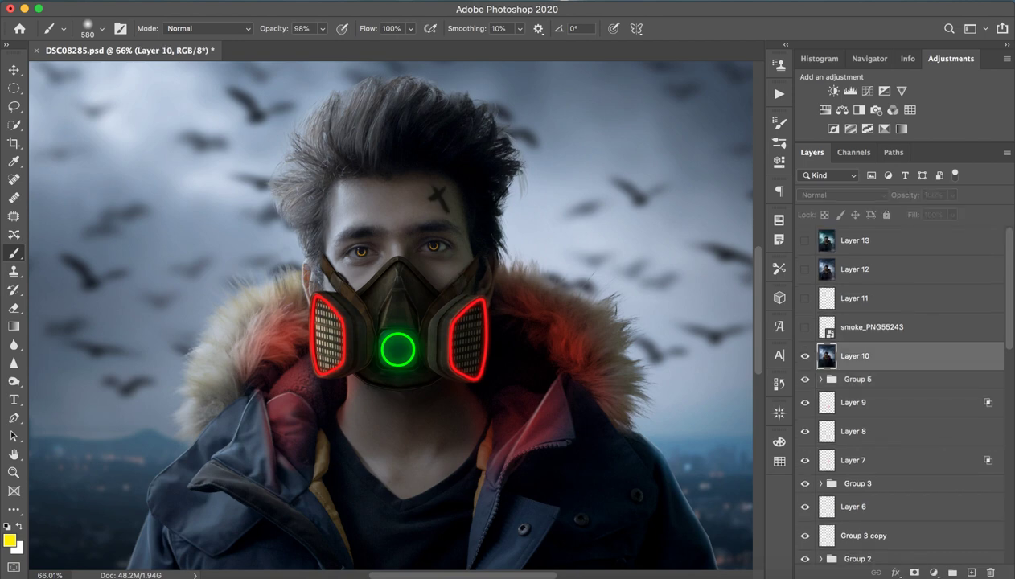
Step: Zoom out to fit, then show smoke_PNG55243 and Layer 11
key(a)
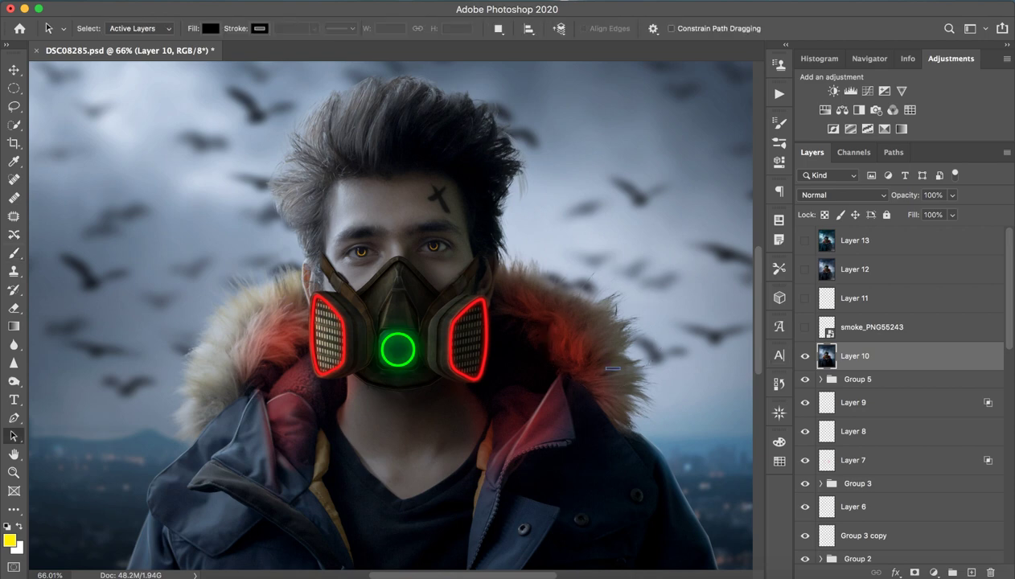
key(z)
mouse_move(391, 314)
mouse_down()
mouse_move(322, 314)
mouse_move(386, 313)
mouse_up()
key(a)
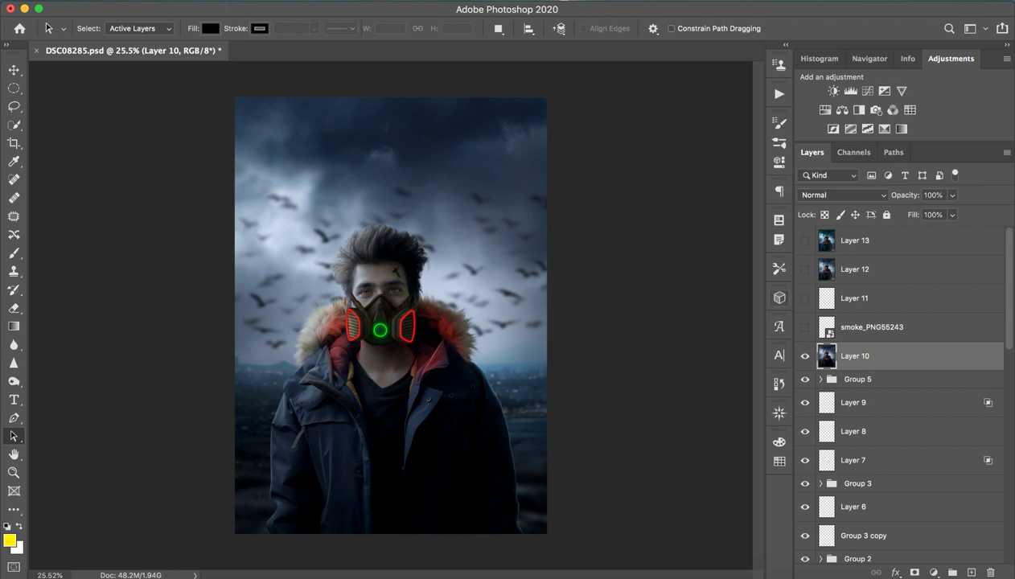
click(805, 327)
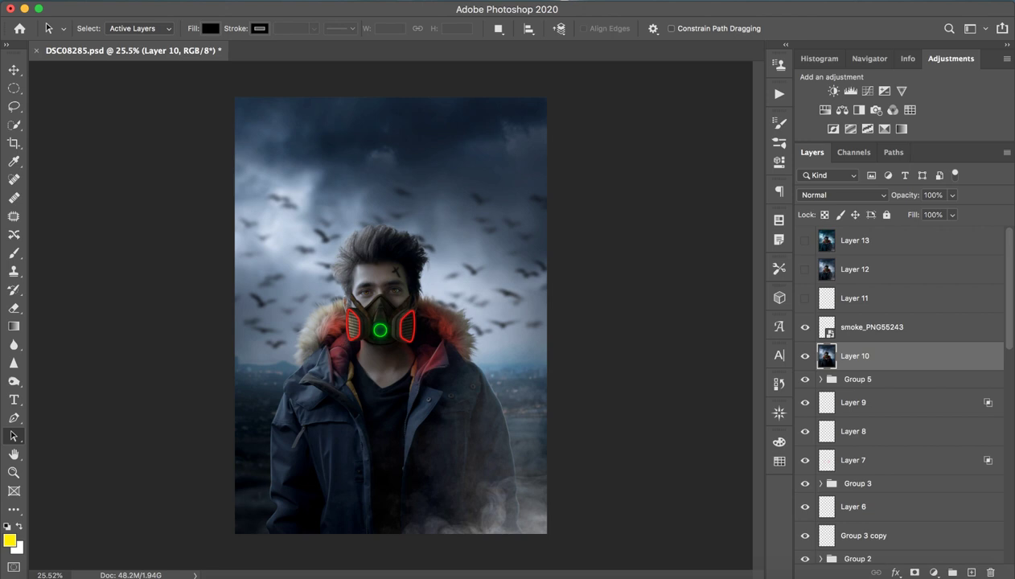
click(854, 298)
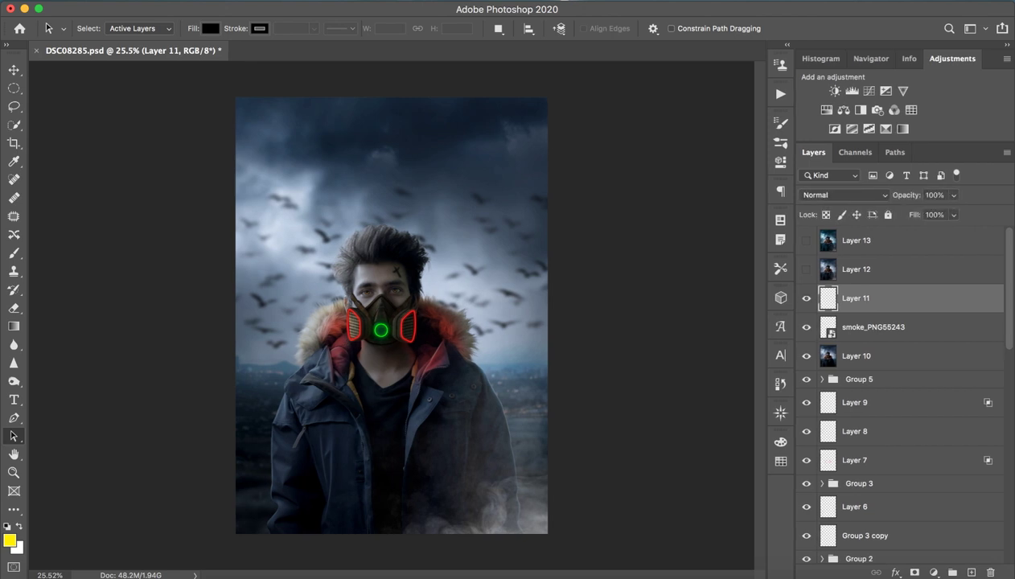
Step: Turn on Layers 12 and 13 for the teal grade, inspect the face, then zoom back out
click(856, 268)
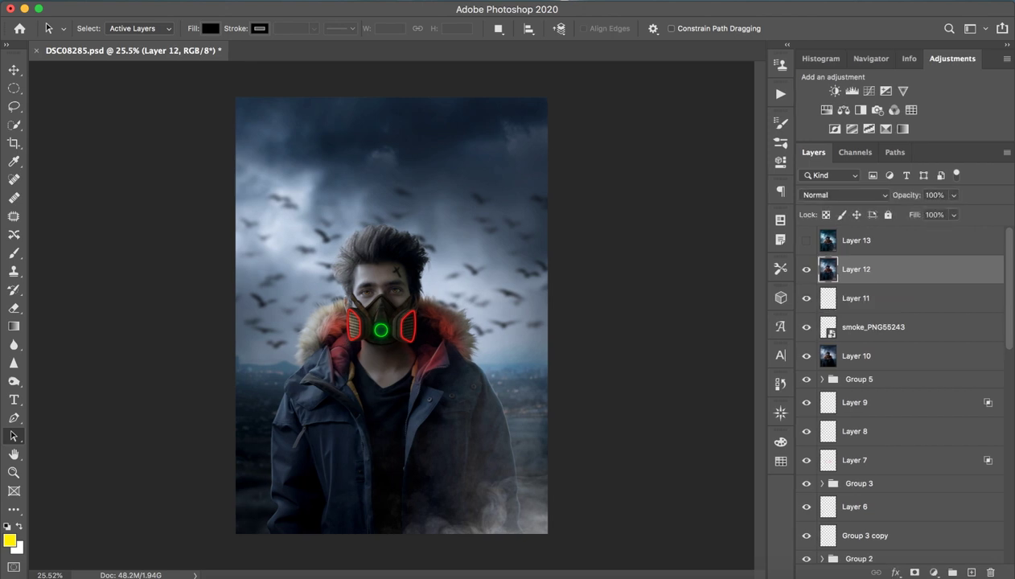
click(807, 240)
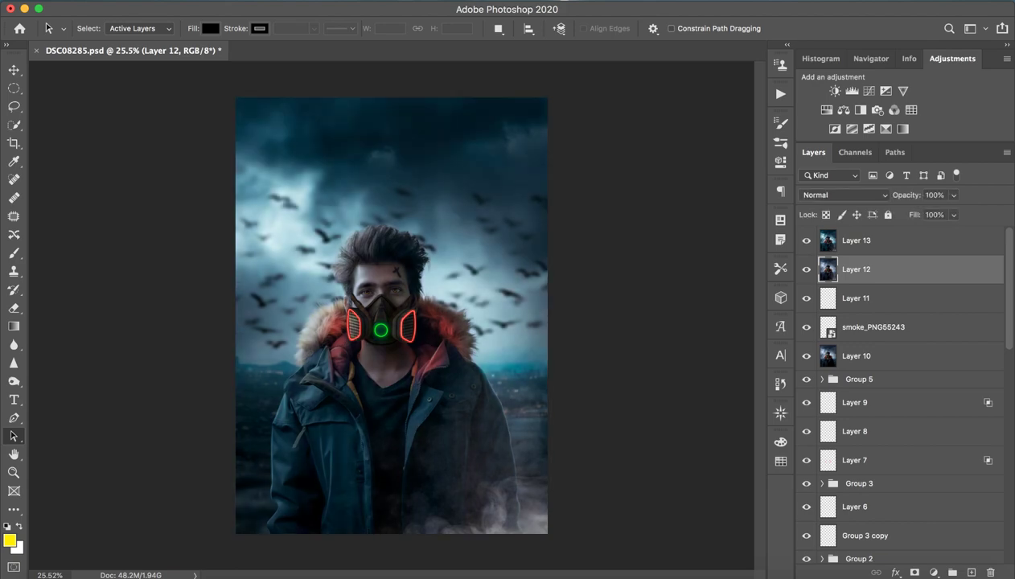
key(alt+bracketright)
key(z)
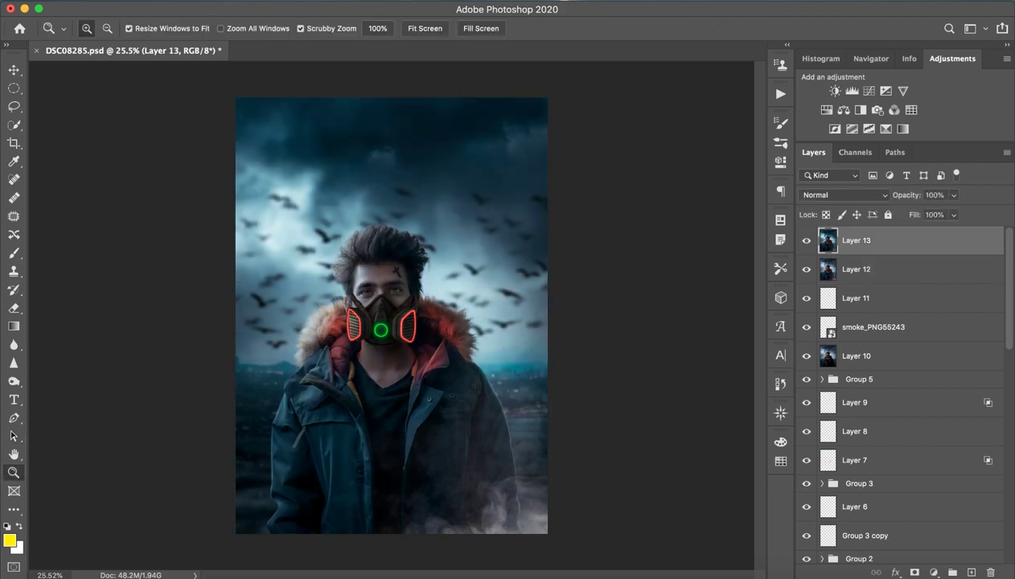
drag(381, 294, 451, 293)
key(ctrl+0)
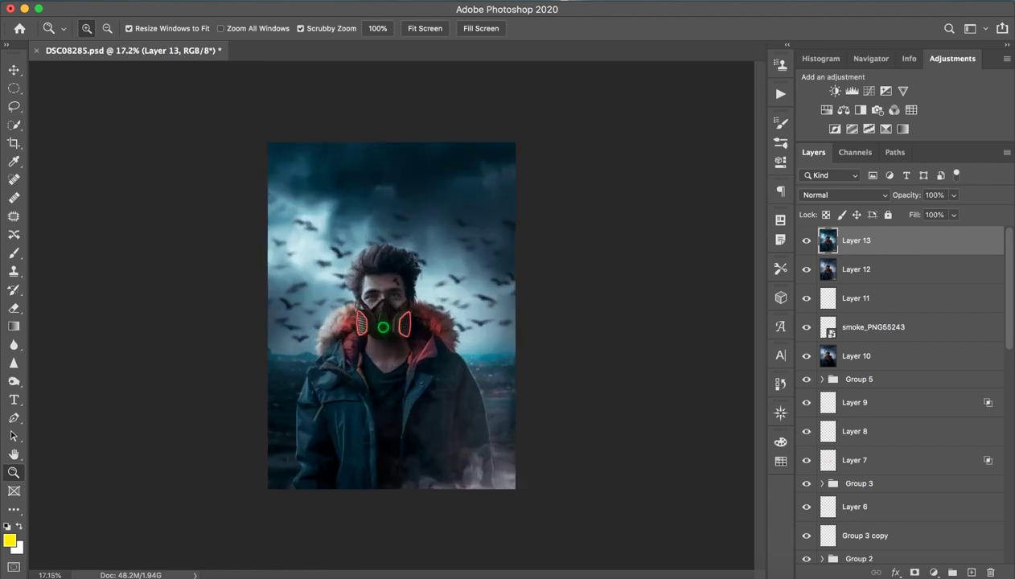
key(ctrl+minus)
key(a)
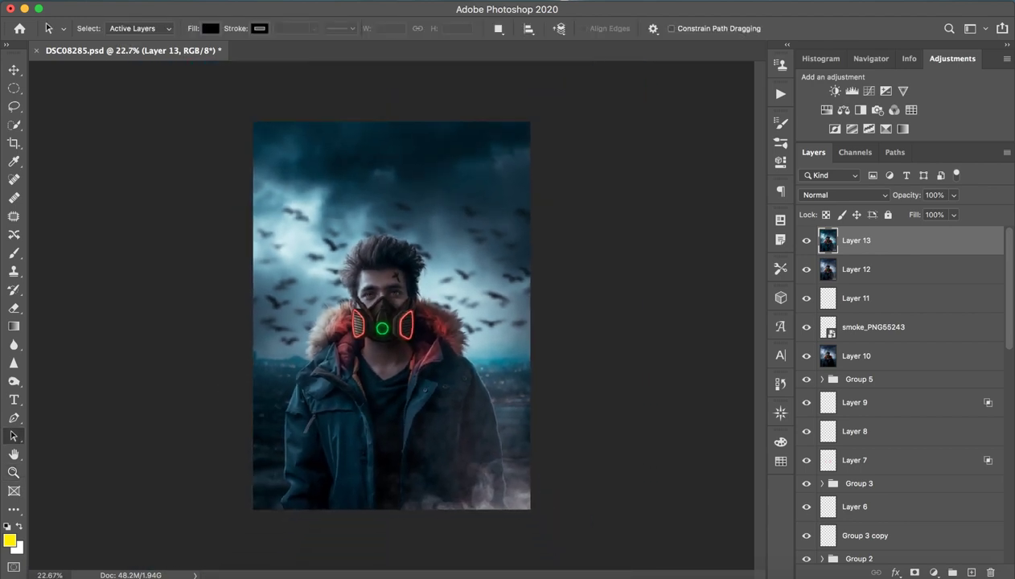